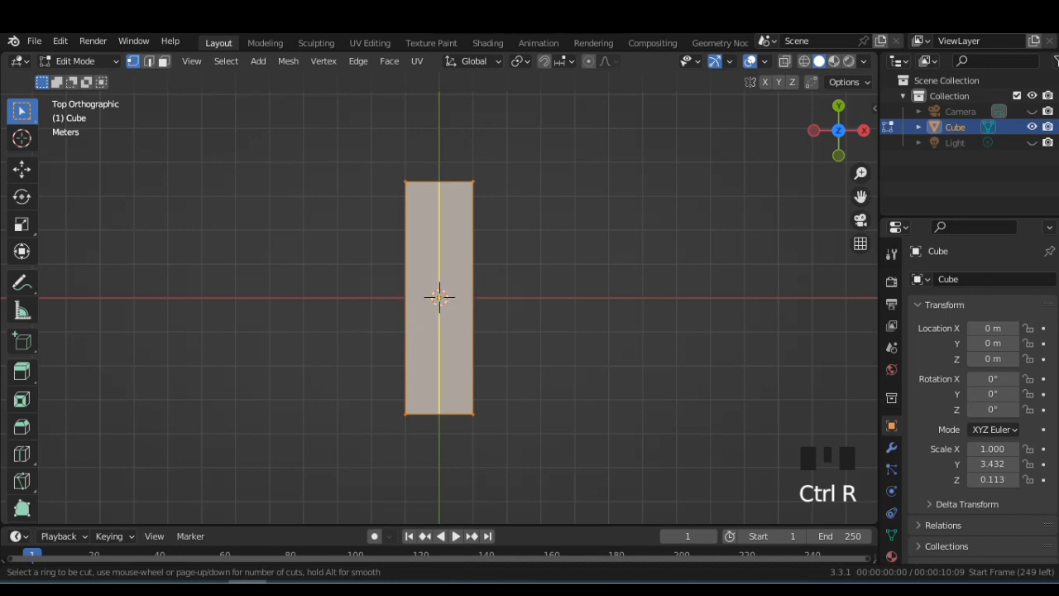
Add two lengthwise and four crosswise loop cuts to the flat elongated cube.
double_click(440, 190)
key(ctrl+r)
scroll(440, 297, up, 2)
scroll(440, 297, up, 1)
click(439, 298)
click(439, 297)
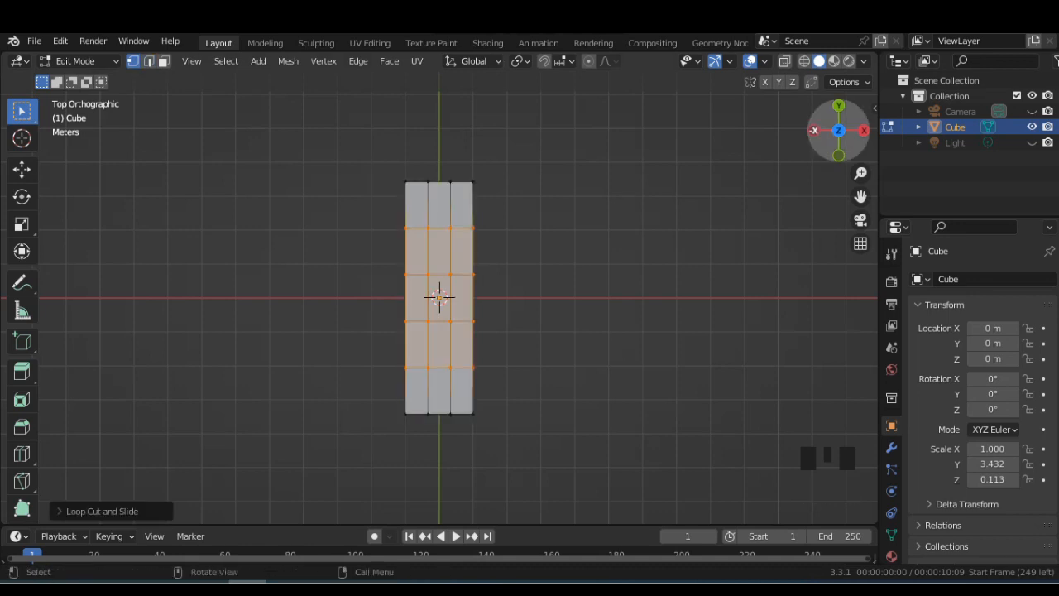
In wireframe, move the middle vertices of the +Y end outward along Y to form a chamfered heel end.
click(803, 62)
drag(377, 157, 499, 202)
key(g)
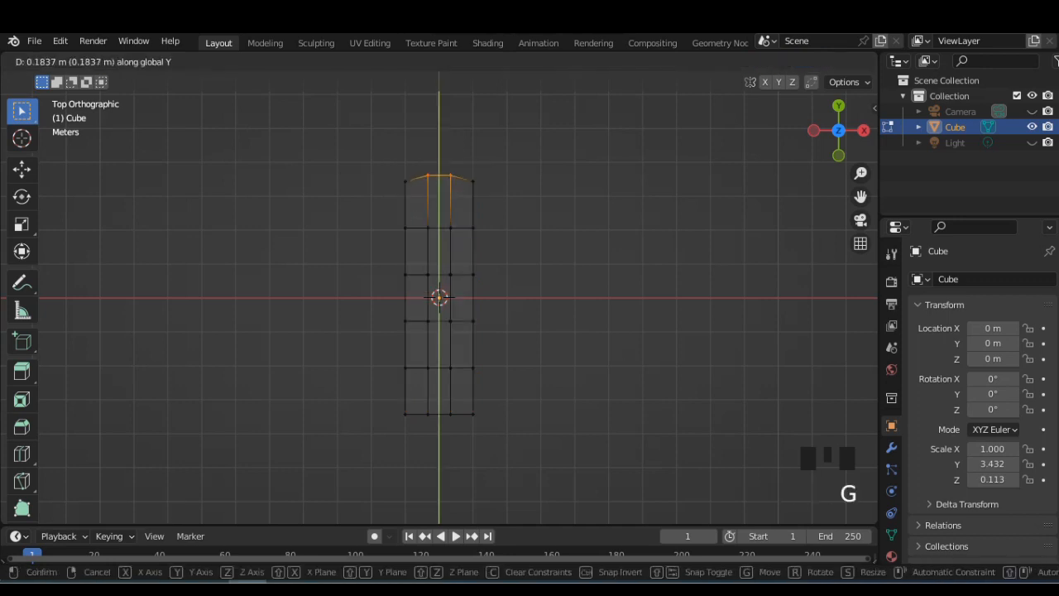
key(Return)
Slightly narrow the two crosswise rows nearest the +Y heel end by scaling them along X.
double_click(416, 228)
key(s)
key(x)
key(Return)
double_click(416, 274)
key(s)
key(x)
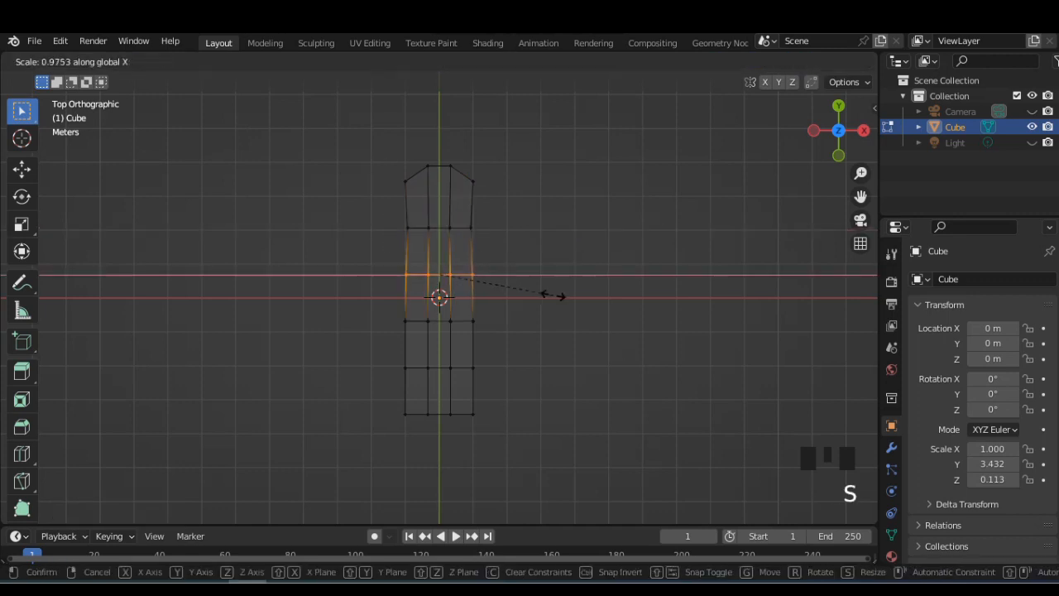
key(Return)
Widen the crosswise row nearest the -Y toe end by scaling it along X.
double_click(416, 366)
key(s)
key(x)
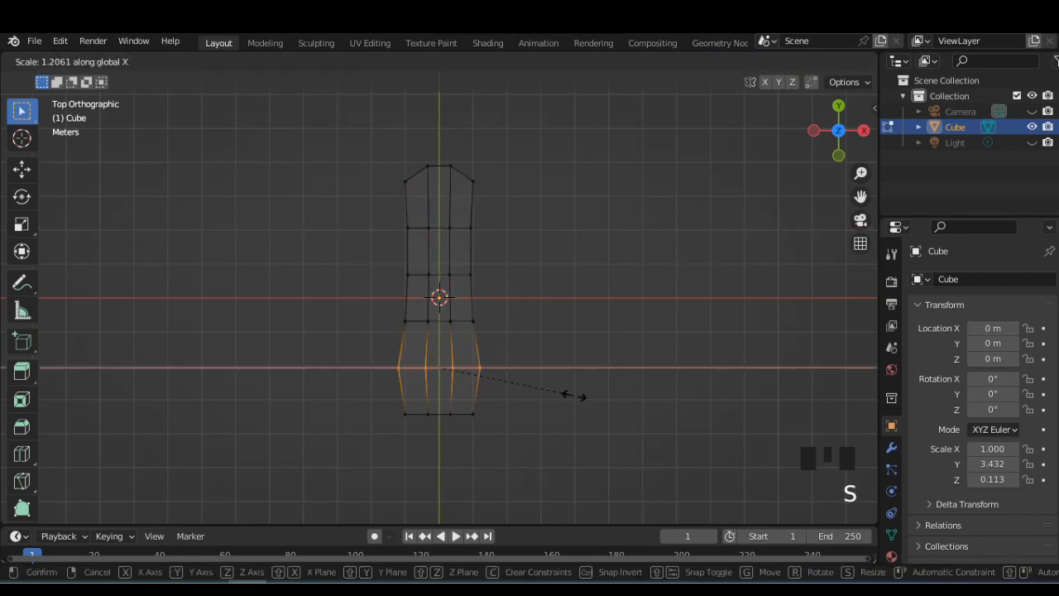
click(604, 398)
Shift the widened row's -X outer vertex outward and its +X outer vertex inward along X.
click(389, 367)
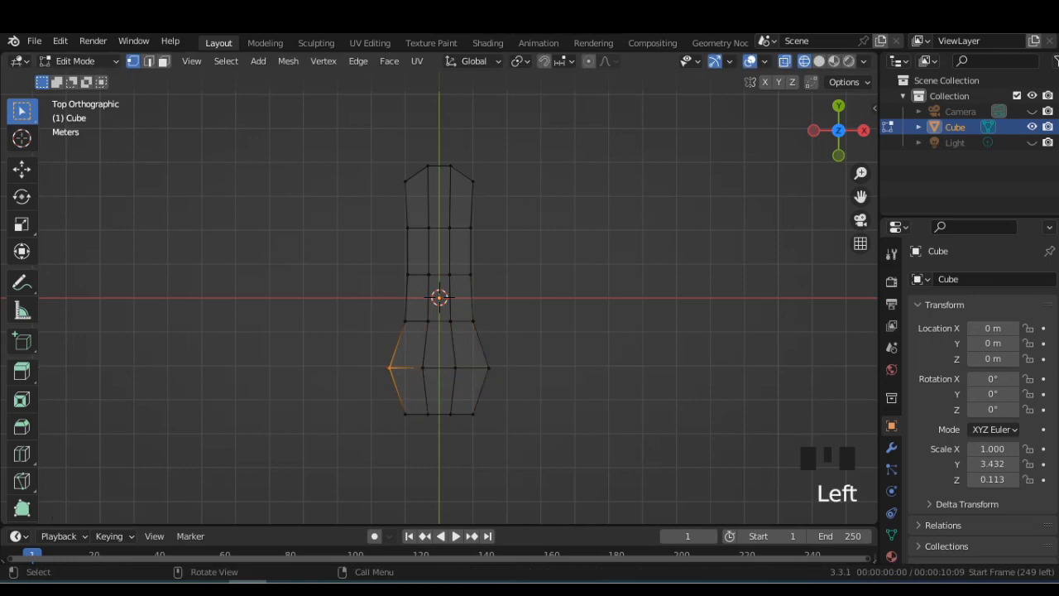
key(g)
key(x)
click(382, 368)
drag(518, 358, 471, 382)
key(g)
key(x)
click(484, 369)
Nudge the outer vertices of the row just behind the widest row along X.
click(407, 321)
key(g)
key(x)
click(470, 316)
click(471, 320)
key(g)
key(x)
click(471, 321)
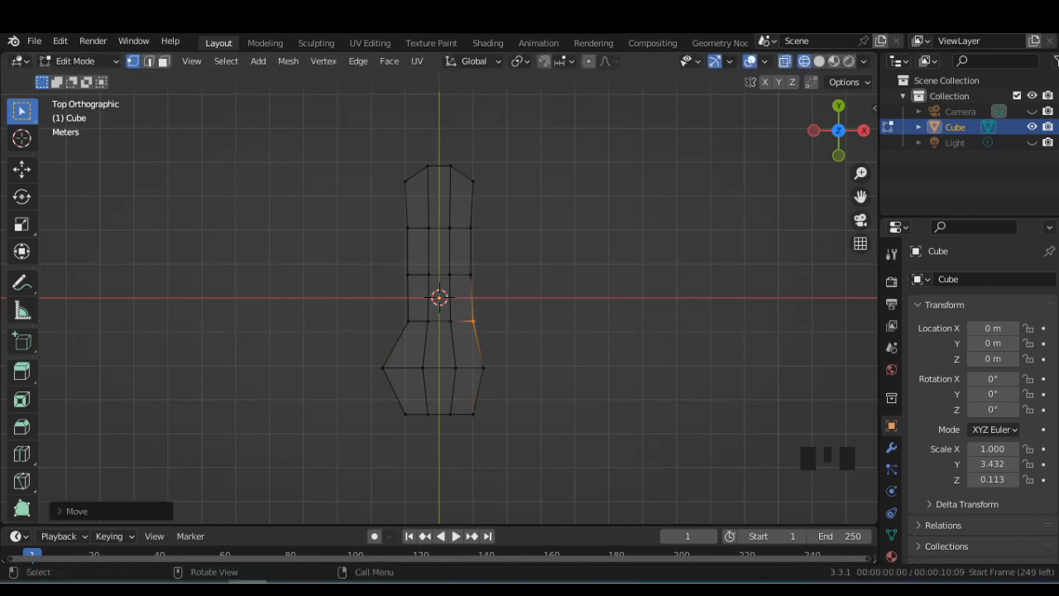
Narrow the toe-end row strongly by scaling all its vertices along X.
drag(361, 394, 542, 440)
key(s)
key(x)
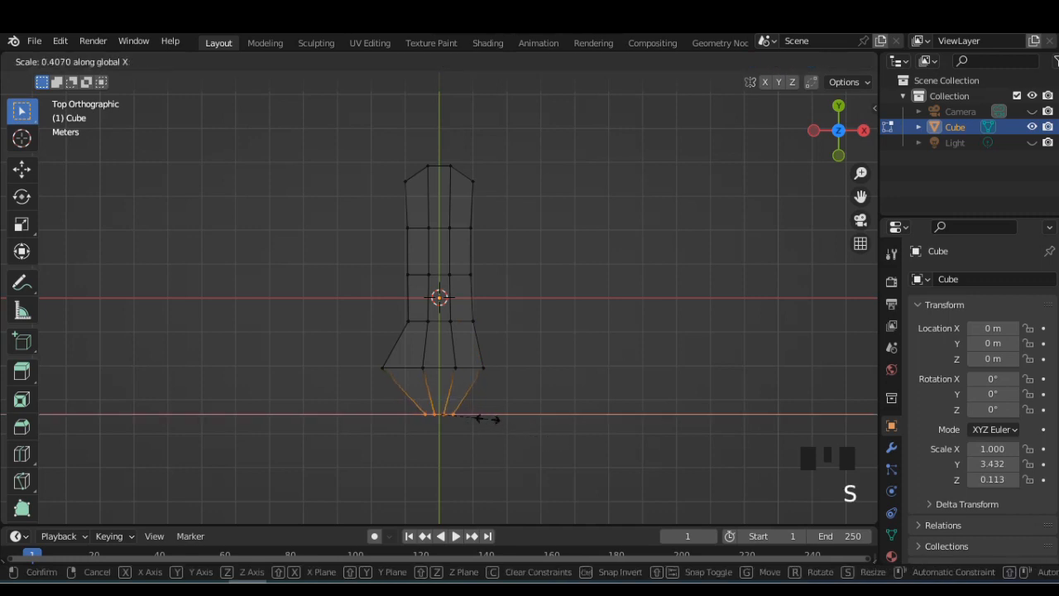
click(482, 421)
Pull the toe end's middle vertices outward along -Y and scale them along X into a point.
key(g)
key(y)
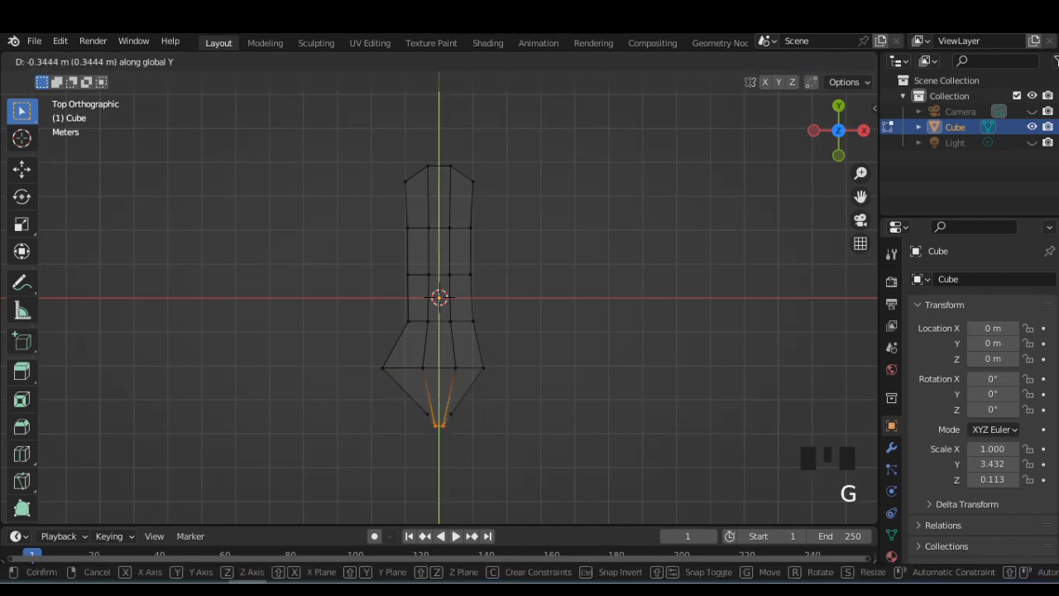
key(Return)
key(s)
key(x)
click(504, 449)
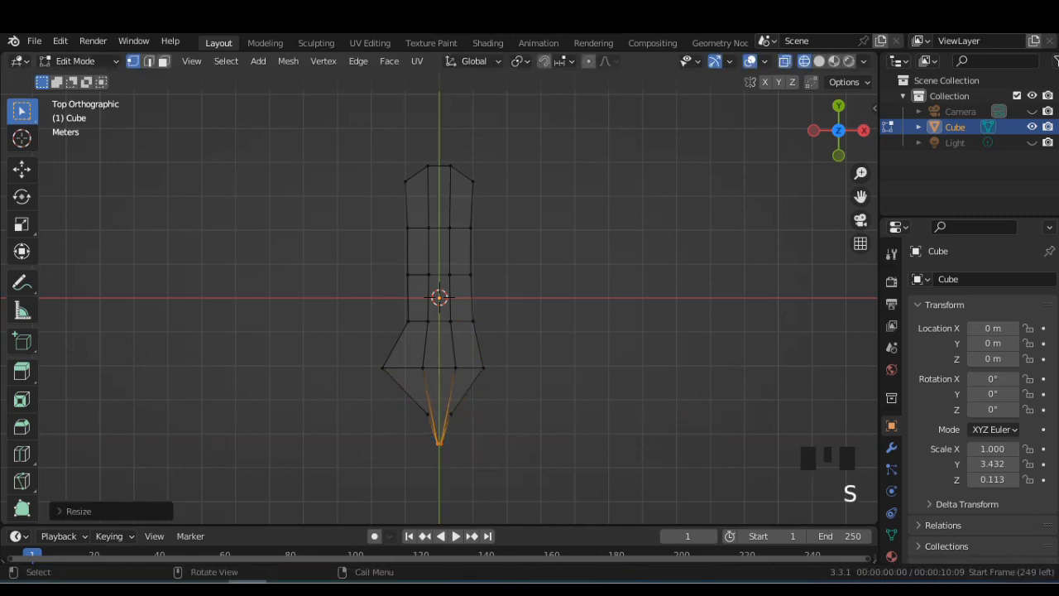
Spread the two outer vertices beside the toe point to about 1.9 times their width along X.
drag(414, 405, 490, 434)
key(s)
key(x)
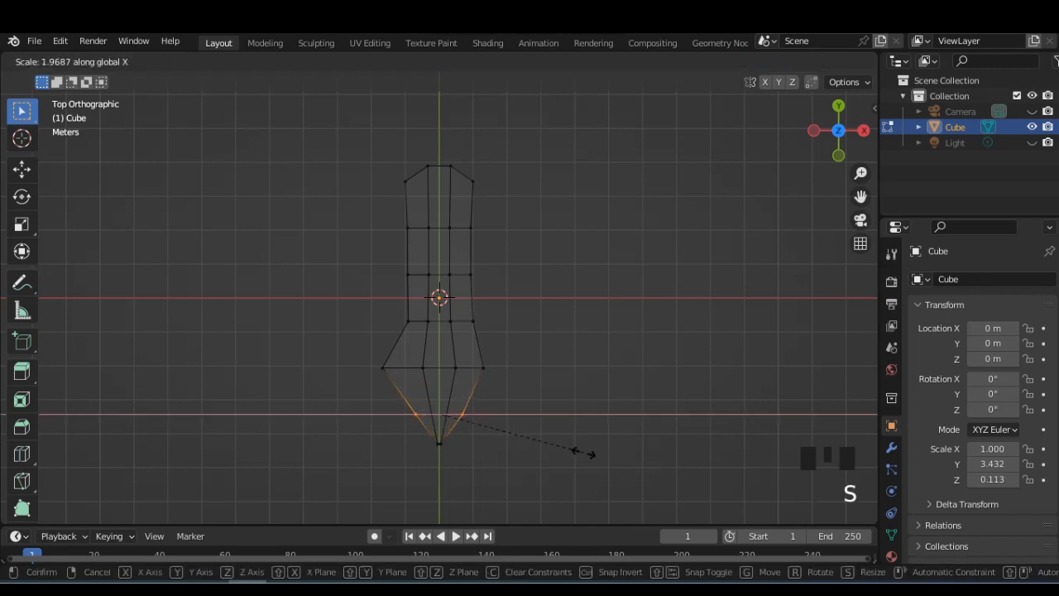
click(576, 450)
From the right side view in wireframe, raise the rear half of the sole along Z.
click(819, 62)
mouse_move(695, 273)
middle_down()
mouse_move(629, 195)
mouse_move(569, 252)
middle_up()
click(804, 61)
click(835, 152)
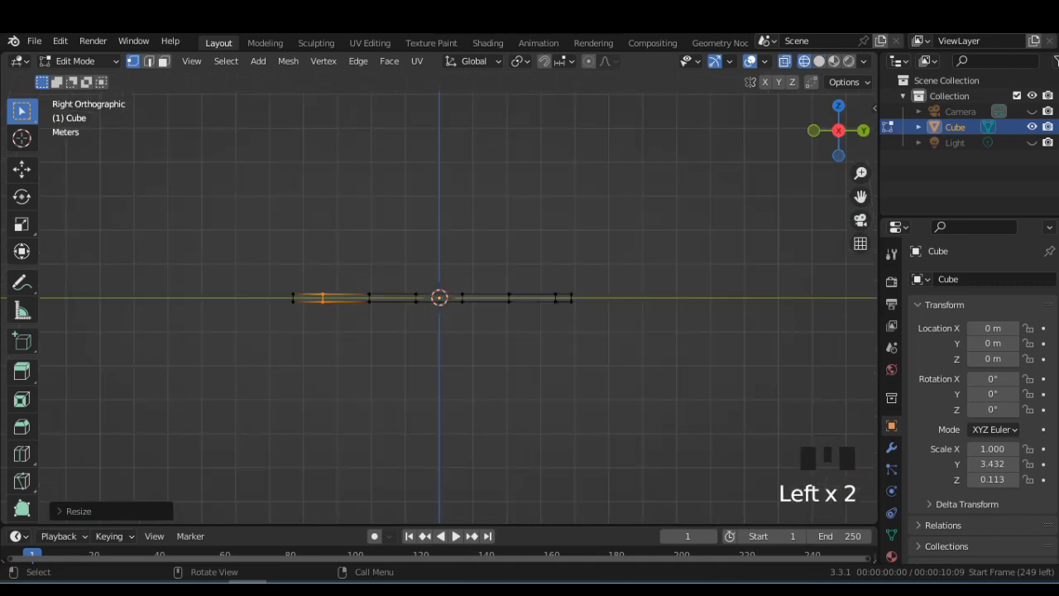
drag(584, 270, 452, 338)
key(g)
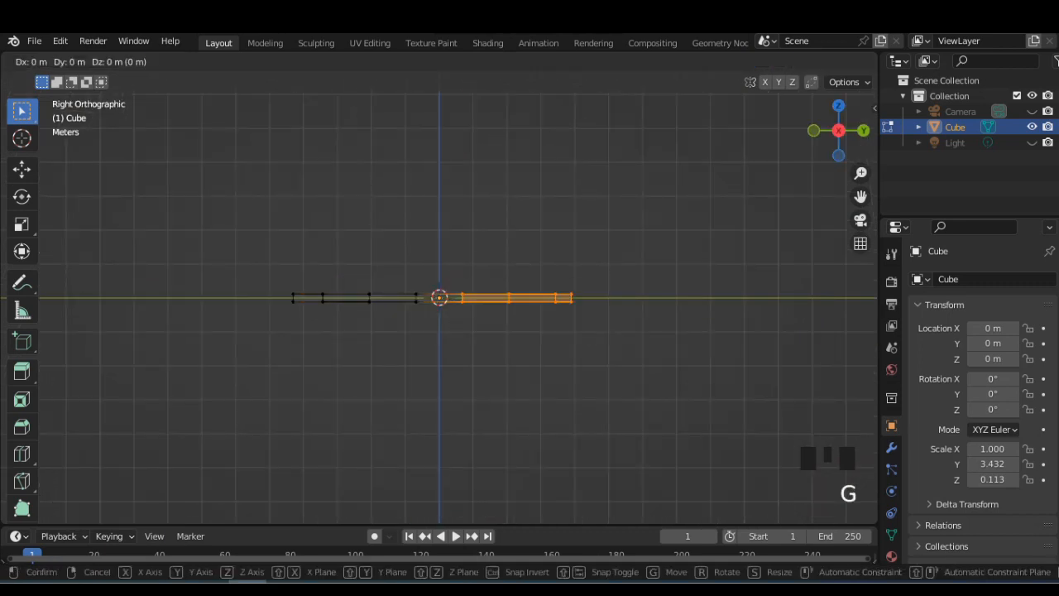
key(z)
click(454, 285)
Raise the rear three rows further along Z, followed by the two rows at the heel end.
drag(572, 208, 499, 266)
key(g)
key(z)
click(498, 248)
drag(584, 203, 543, 252)
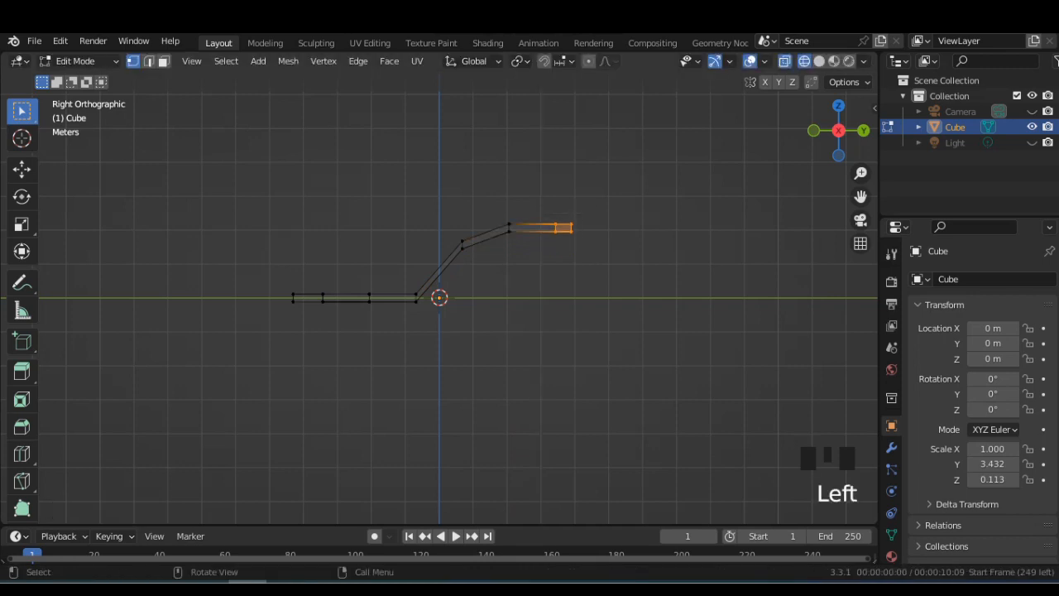
key(g)
key(z)
click(542, 240)
Lower the second-to-last row at the heel end slightly along Z to smooth the arch.
drag(566, 201, 546, 244)
key(g)
key(z)
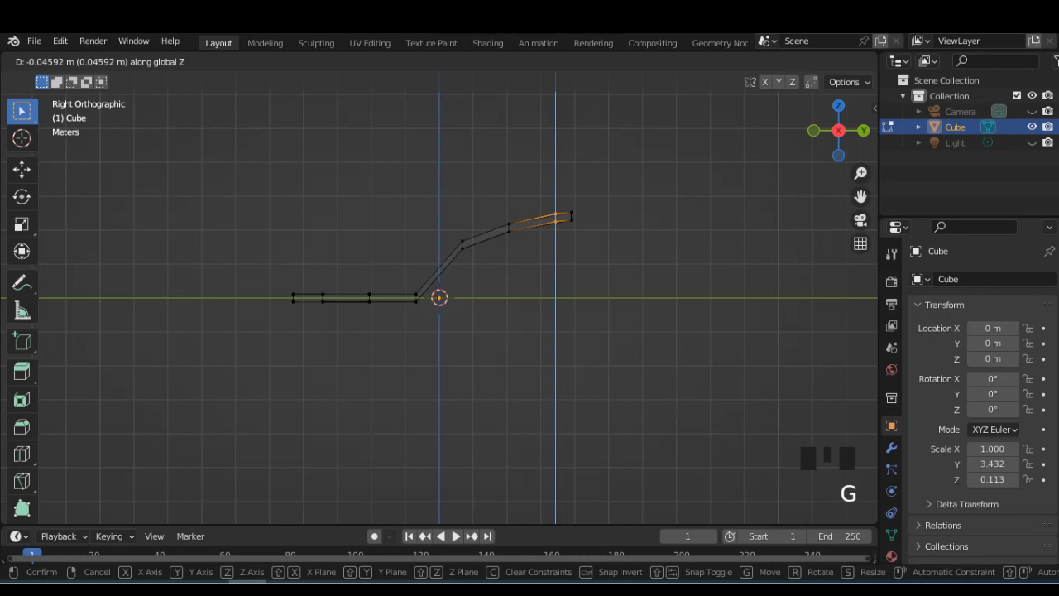
key(Return)
Move the sole's widest row and the row in front of it toward the heel along Y.
drag(377, 280, 352, 320)
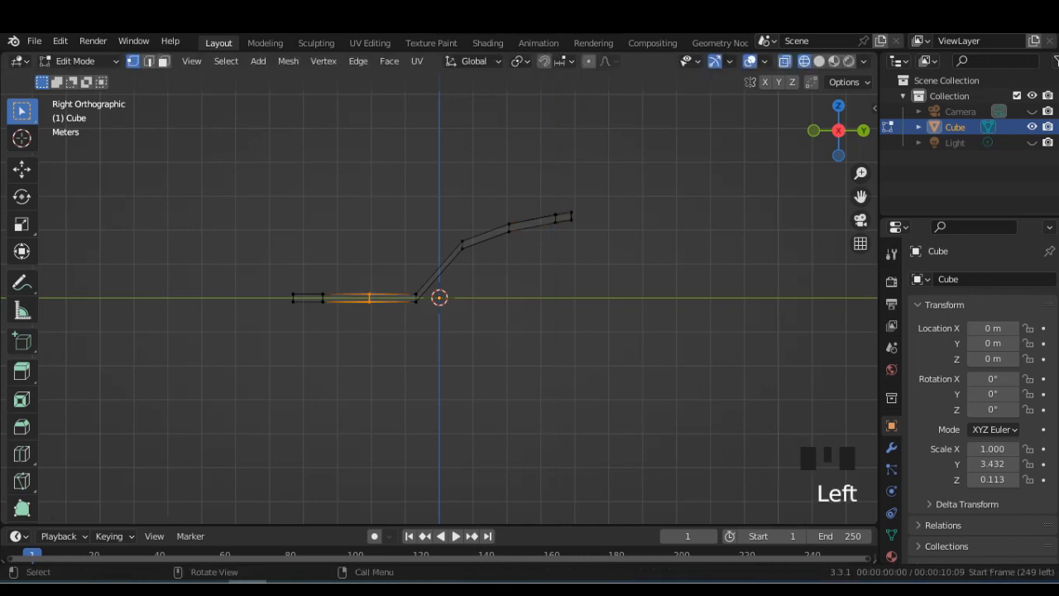
key(g)
key(y)
click(364, 320)
drag(345, 278, 310, 324)
key(g)
key(y)
click(337, 322)
Move the toe tip toward the heel along Y and show the sole in solid shading from above for editing.
drag(308, 278, 280, 321)
key(g)
key(y)
click(303, 321)
key(Tab)
click(819, 61)
mouse_move(646, 206)
middle_down()
mouse_move(714, 258)
mouse_move(680, 253)
mouse_move(827, 141)
middle_up()
click(839, 124)
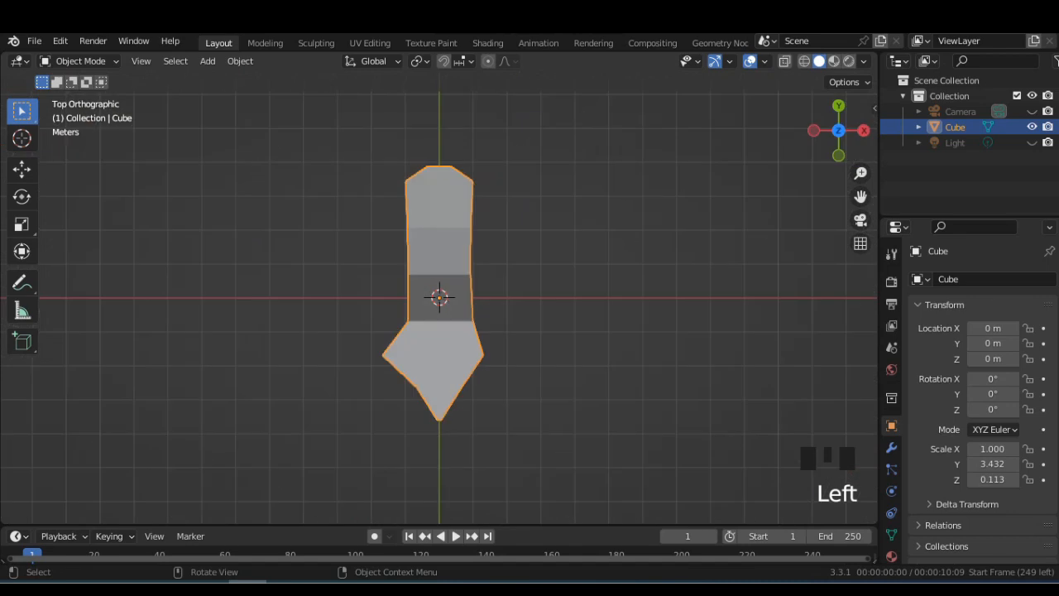
key(Tab)
Try to narrow the sole's widest row along X with only its visible vertices selected.
drag(397, 379, 478, 397)
drag(366, 348, 499, 368)
key(s)
key(x)
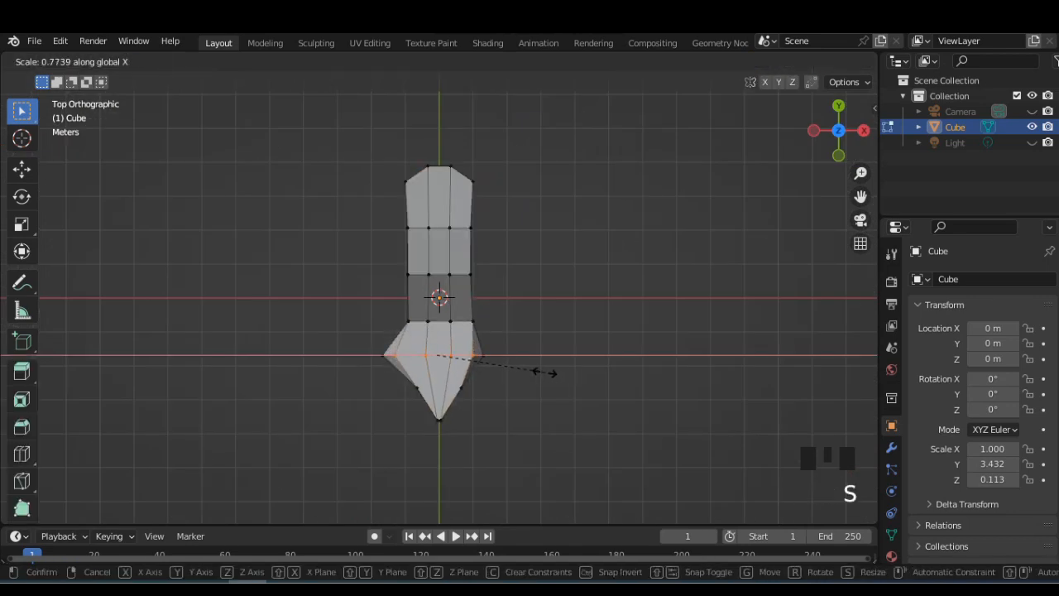
click(555, 372)
With hidden vertices selectable, narrow the widest row along X and move its -X outer vertex slightly inward.
click(784, 62)
drag(374, 340, 490, 364)
key(s)
key(x)
click(583, 368)
click(391, 355)
key(g)
key(x)
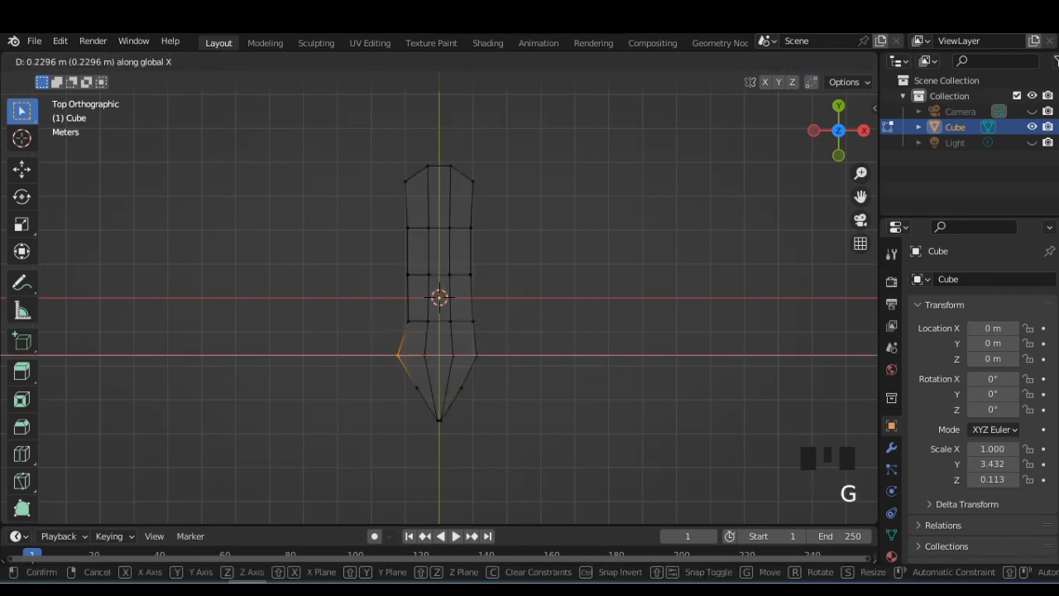
click(395, 356)
Reposition the toe tip along Y, followed by the whole toe section from the widest row forward.
click(438, 421)
key(g)
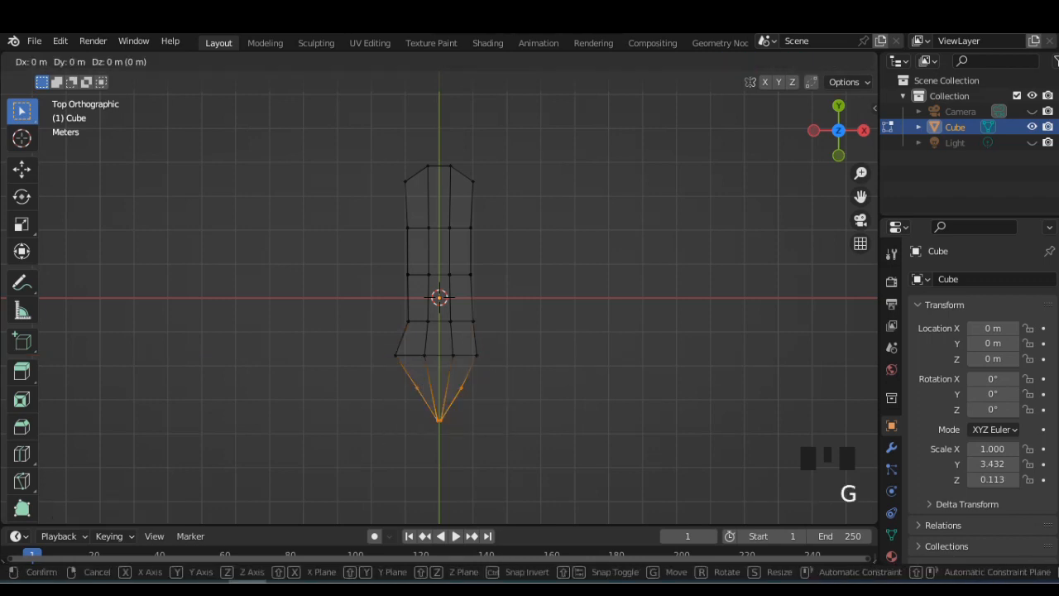
key(y)
click(479, 438)
drag(378, 342, 500, 447)
key(g)
key(y)
click(500, 451)
Adjust the -X outer vertex of the widest row along X and leave edit mode.
drag(386, 351, 404, 378)
key(g)
key(x)
key(Tab)
Add a crosswise loop cut in the sole's rear segment, slid by a factor of about -0.55 near the heel end.
mouse_move(438, 331)
middle_down()
mouse_move(496, 297)
mouse_move(542, 368)
mouse_move(451, 298)
mouse_move(430, 265)
mouse_move(407, 314)
mouse_move(547, 240)
middle_up()
key(shift+z)
key(Tab)
key(ctrl+r)
click(566, 235)
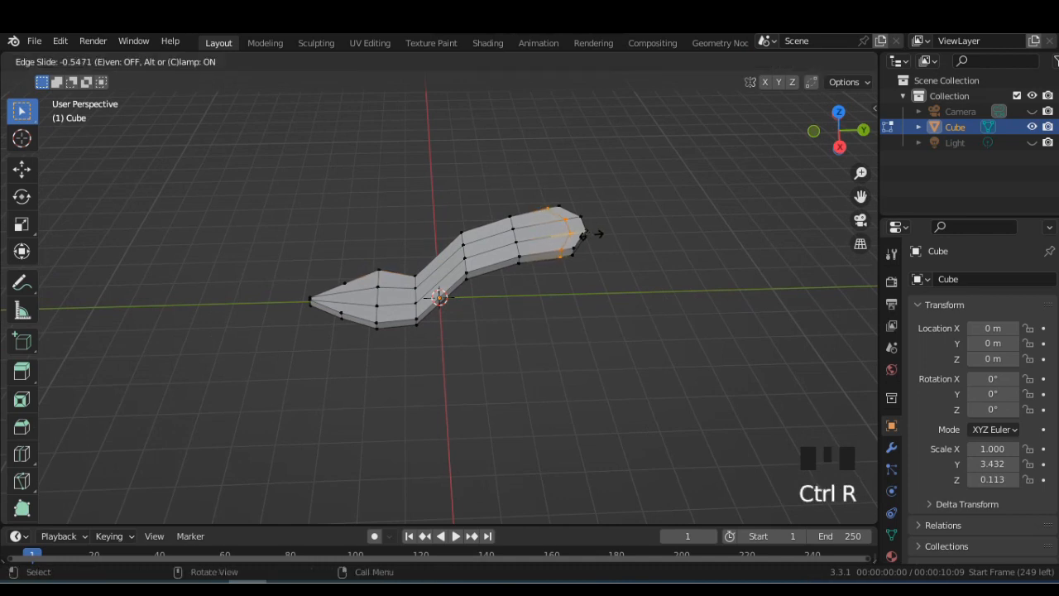
click(584, 235)
Extrude the underside faces at the heel end downward and scale them smaller.
middle_drag(584, 235, 530, 273)
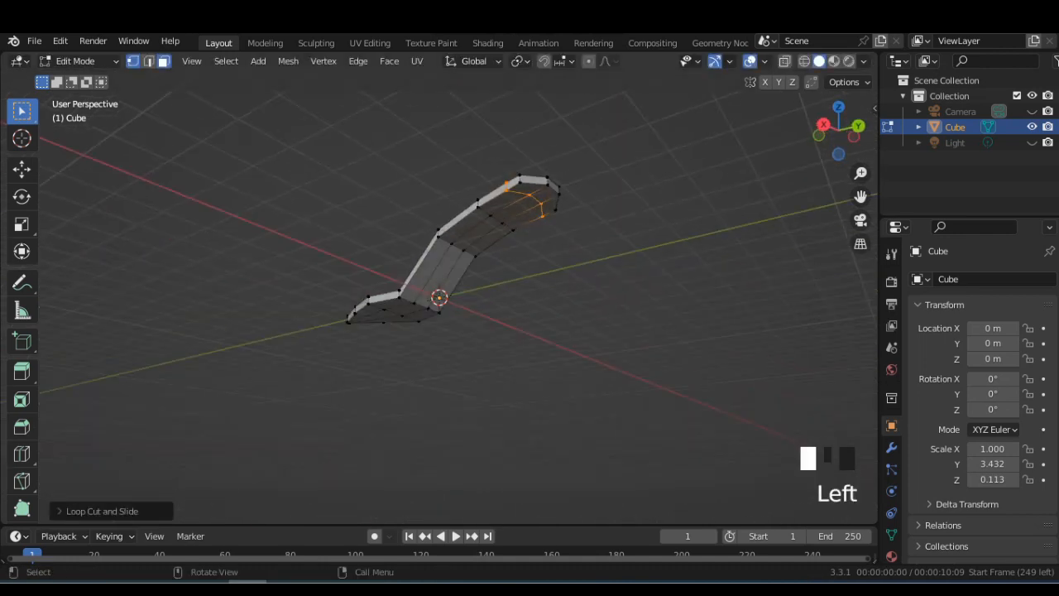
click(528, 190)
shift+click(549, 204)
middle_drag(552, 207, 581, 280)
click(861, 131)
key(e)
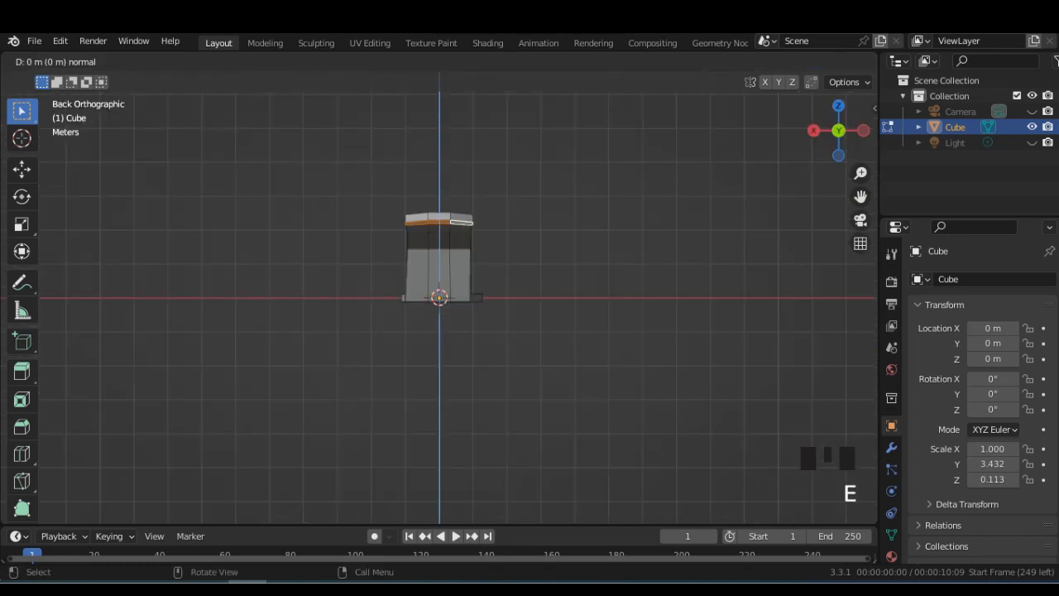
click(594, 294)
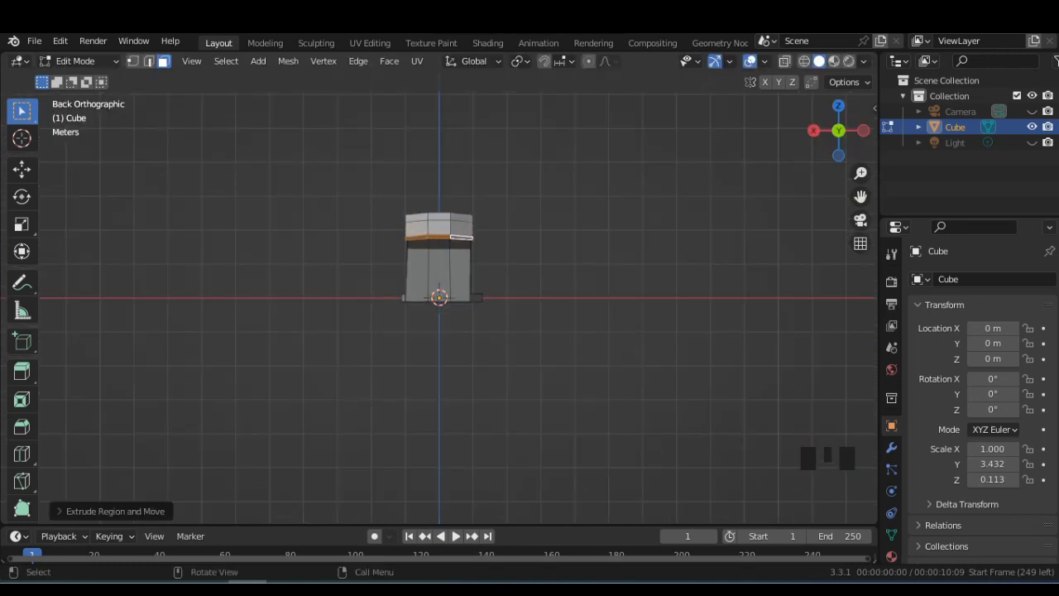
key(s)
click(563, 289)
key(e)
key(s)
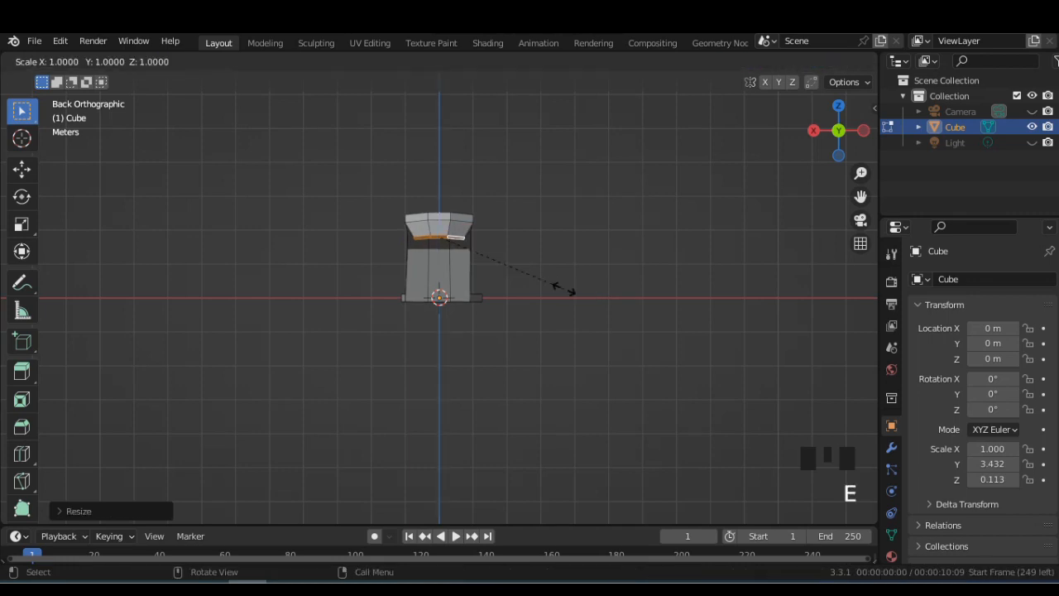
right_click(571, 291)
Extrude the heel's bottom faces down about 0.8 m and scale them smaller.
key(e)
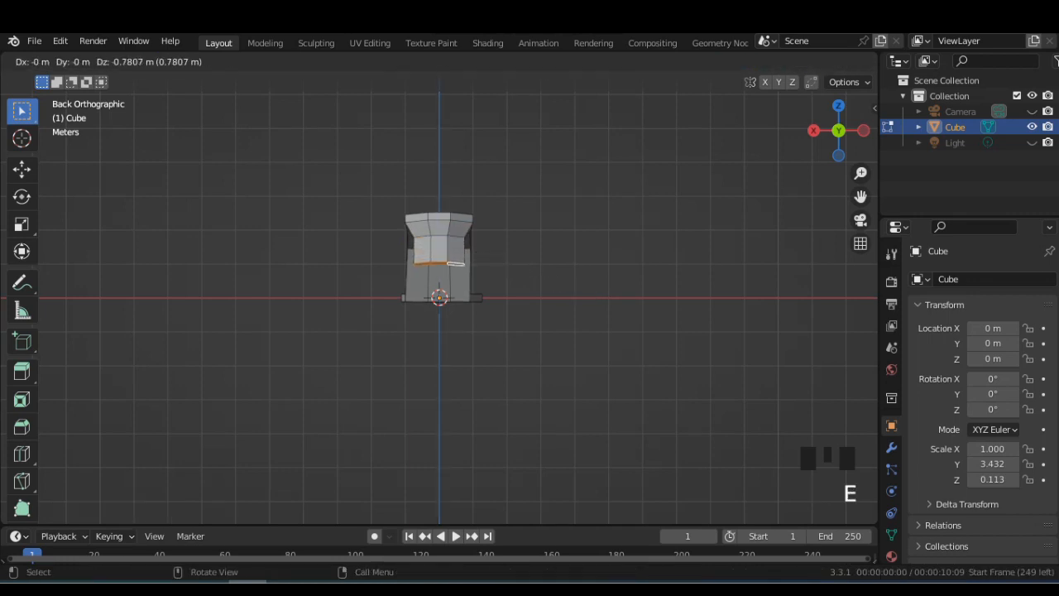
click(560, 307)
key(s)
click(560, 307)
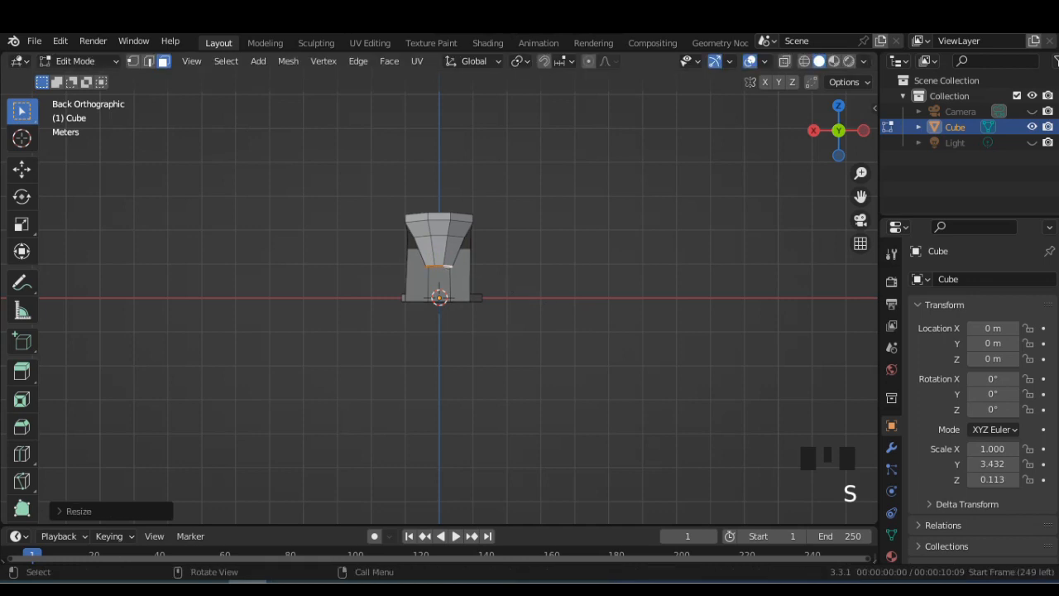
Extrude the heel down to ground level and taper its bottom by scaling the faces smaller.
key(e)
click(566, 348)
key(s)
click(528, 336)
In the back view with vertex selection, scale the upper edge loop of the heel to about 0.83.
middle_drag(528, 336, 551, 343)
click(845, 132)
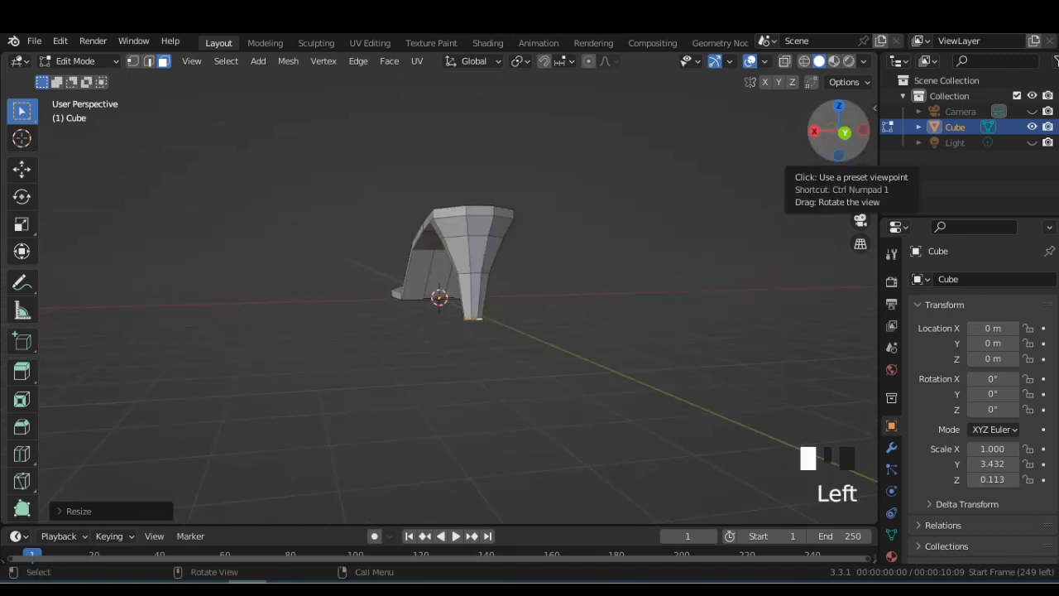
click(804, 60)
click(132, 61)
scroll(439, 298, up, 2)
shift+middle_drag(439, 298, 427, 352)
click(819, 61)
scroll(440, 298, up, 2)
click(441, 246)
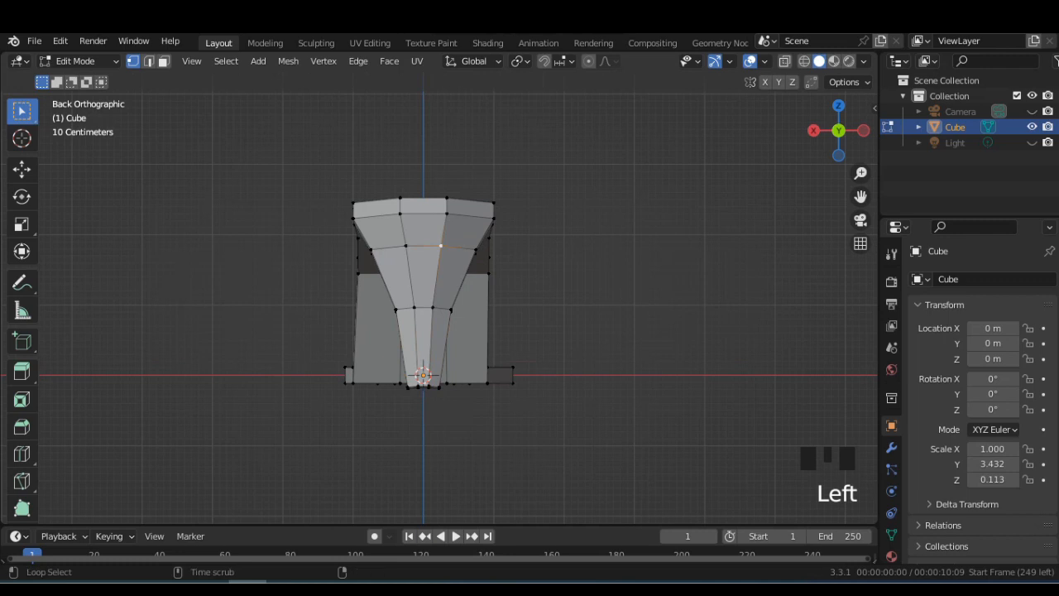
key(s)
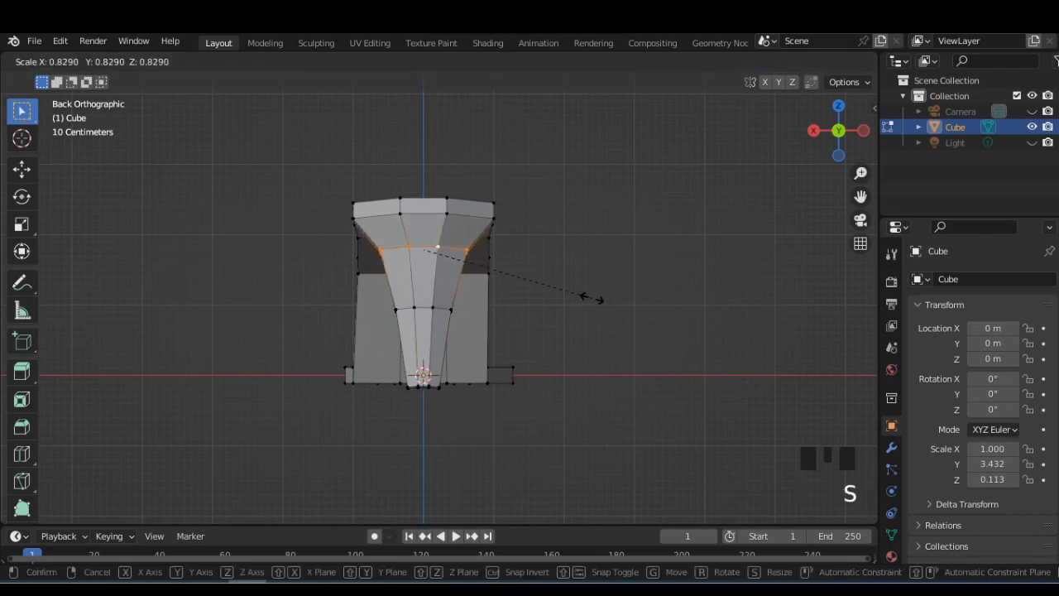
click(592, 297)
Scale the heel's middle edge loop to about 0.79.
click(435, 307)
key(s)
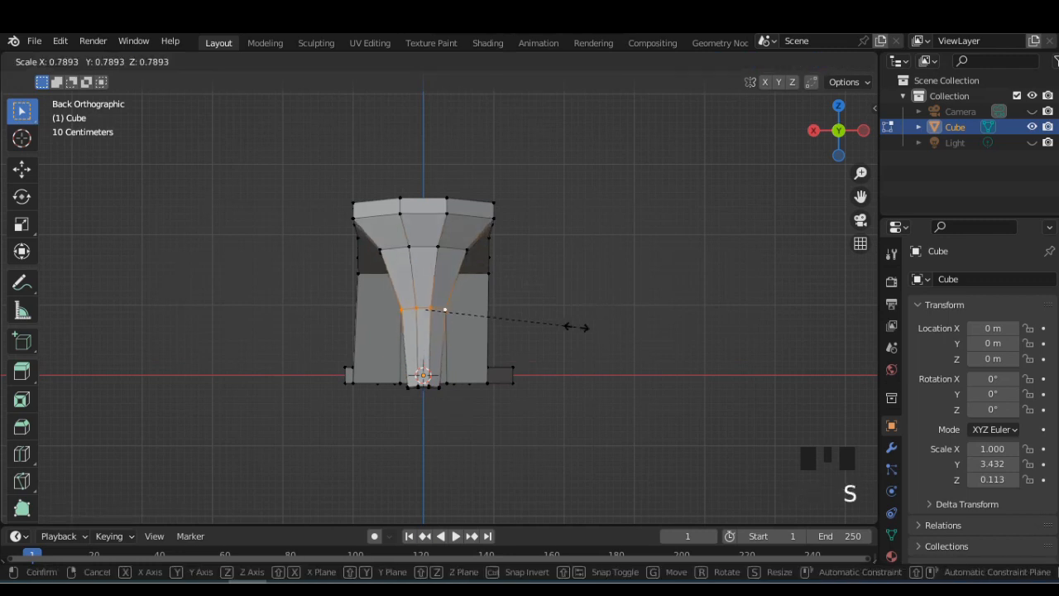
click(587, 329)
Try to rescale the edge loop at the bottom tip of the heel, then undo the scaling.
click(439, 386)
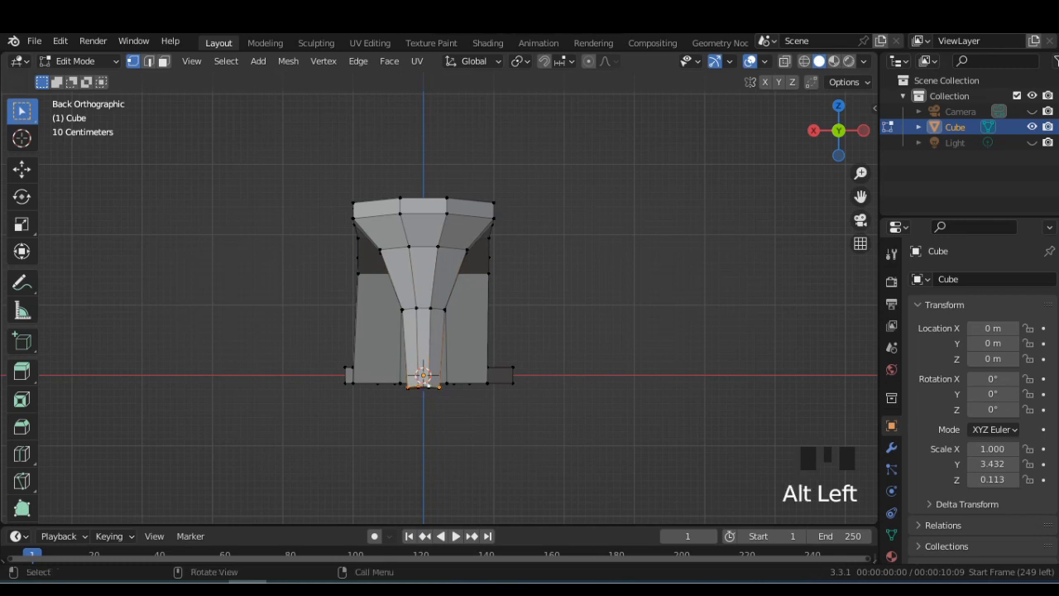
key(s)
click(592, 412)
mouse_move(593, 412)
middle_down()
mouse_move(670, 419)
mouse_move(595, 408)
middle_up()
key(ctrl+z)
Select the whole edge loop at the heel's bottom tip and scale it slightly narrower in the back view.
alt+click(582, 281)
middle_drag(583, 281, 741, 318)
middle_drag(642, 369, 579, 366)
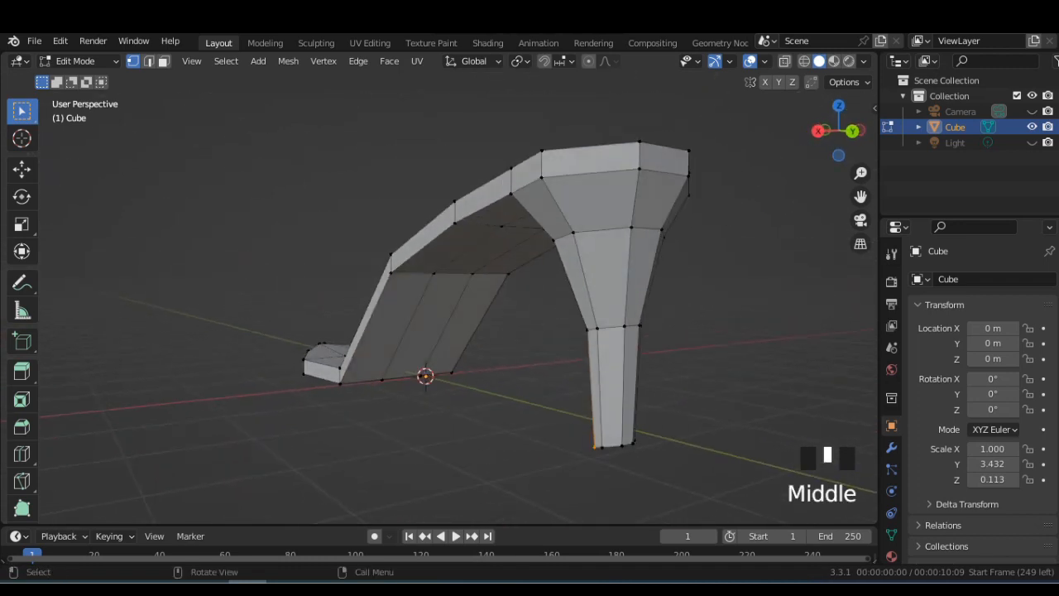
alt+click(610, 447)
middle_drag(610, 447, 529, 414)
click(839, 131)
scroll(458, 308, up, 2)
key(s)
click(540, 453)
click(839, 130)
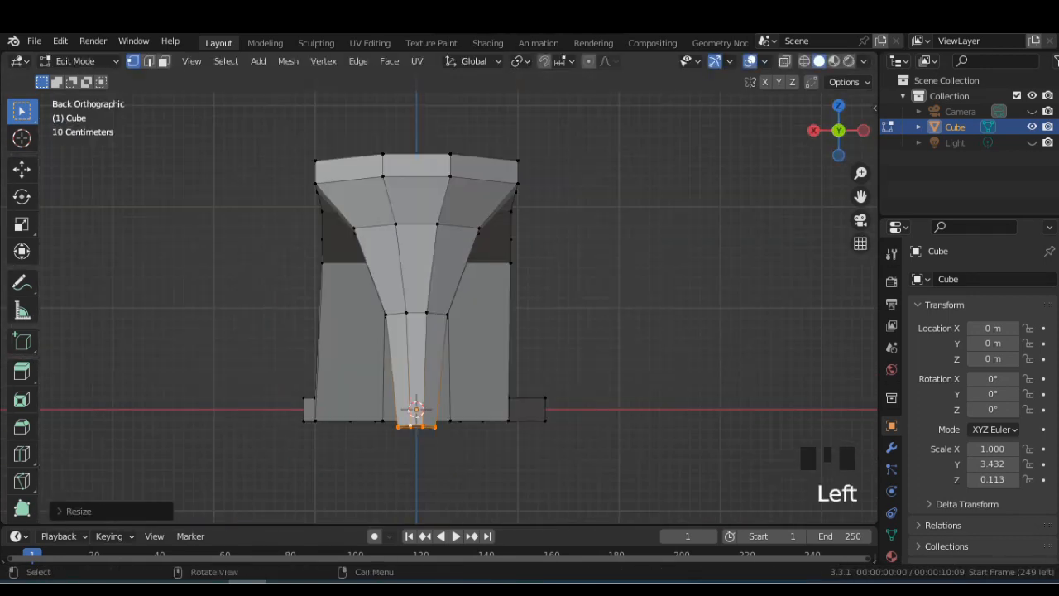
Move the protruding outer corner vertex at the widest part of the toe section slightly inward.
key(Tab)
middle_drag(496, 372, 555, 331)
scroll(529, 322, down, 3)
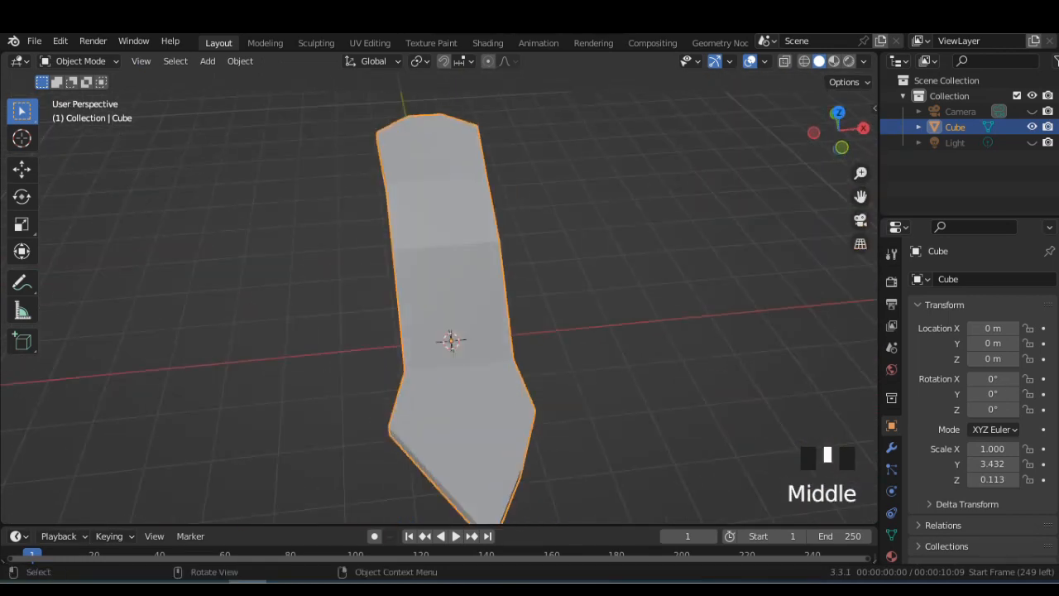
key(Tab)
click(389, 426)
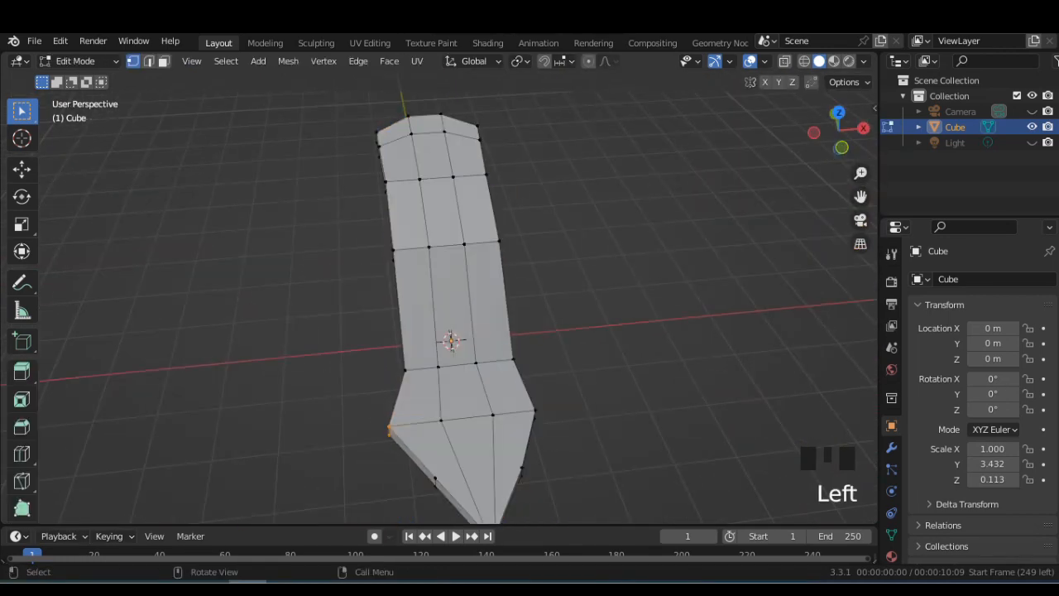
key(g)
click(398, 428)
key(Tab)
In the top wireframe view, scale the vertex row across the middle of the sole's arch to about 0.79.
scroll(399, 428, down, 2)
middle_drag(447, 347, 737, 331)
scroll(736, 331, down, 1)
click(838, 106)
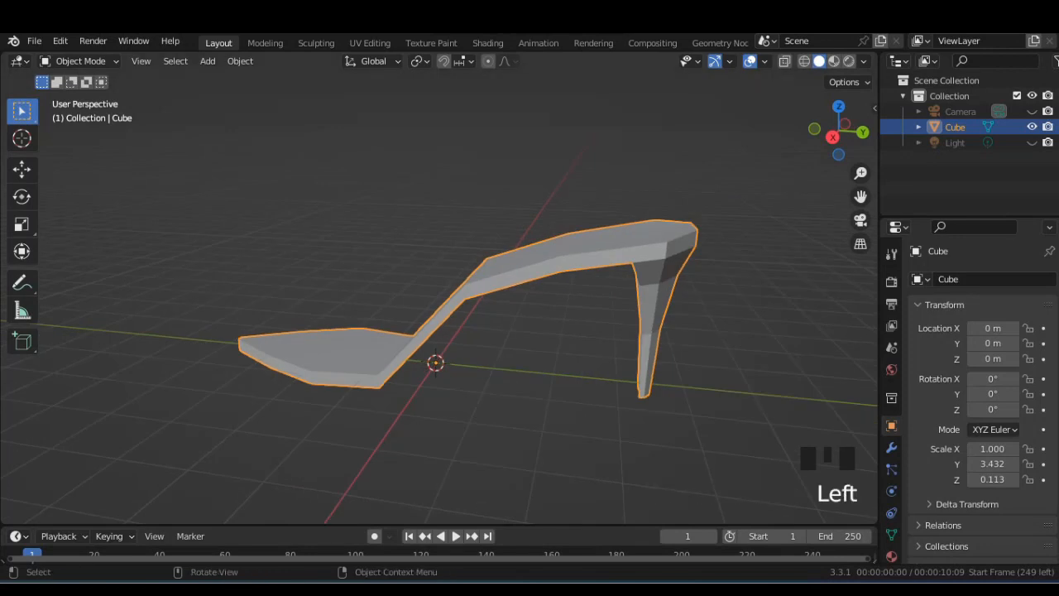
key(Tab)
click(804, 62)
drag(357, 228, 591, 285)
key(s)
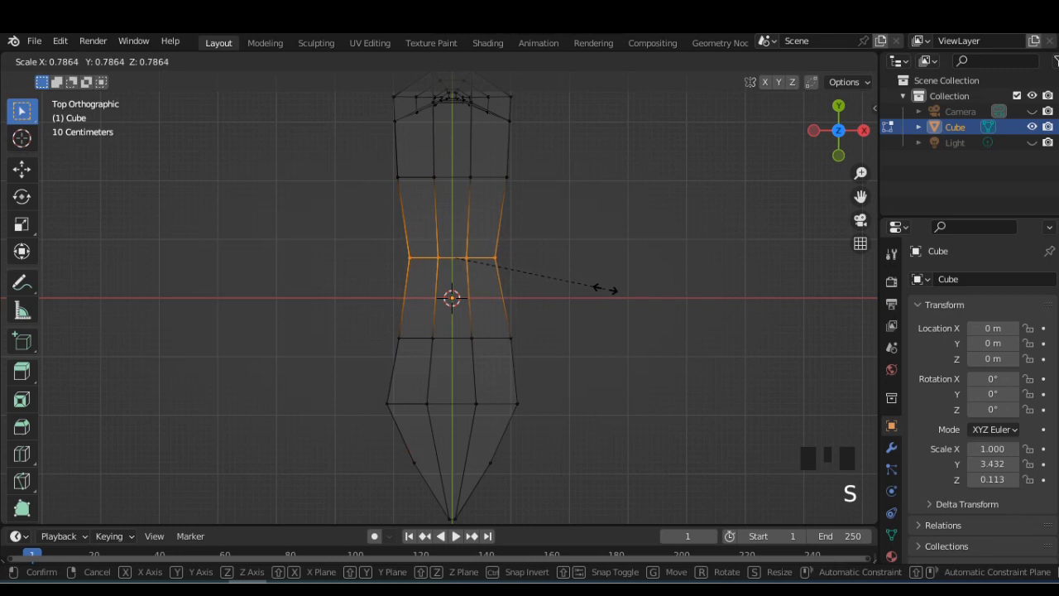
click(605, 289)
Scale the next vertex row toward the heel slightly narrower, then return to solid shading.
drag(381, 167, 522, 202)
key(s)
click(626, 206)
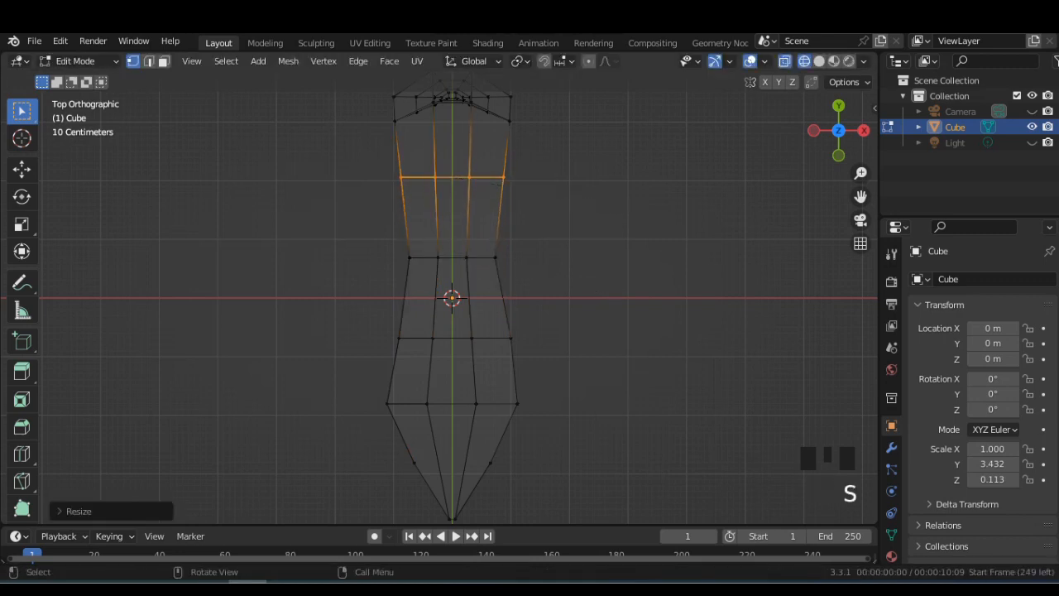
click(819, 61)
Select the vertices along the heel's inner front face and move them along Y toward the toe in the right wireframe view.
middle_drag(703, 273, 464, 314)
key(Tab)
scroll(463, 314, up, 4)
key(Tab)
middle_drag(663, 200, 637, 190)
click(639, 135)
shift+click(652, 185)
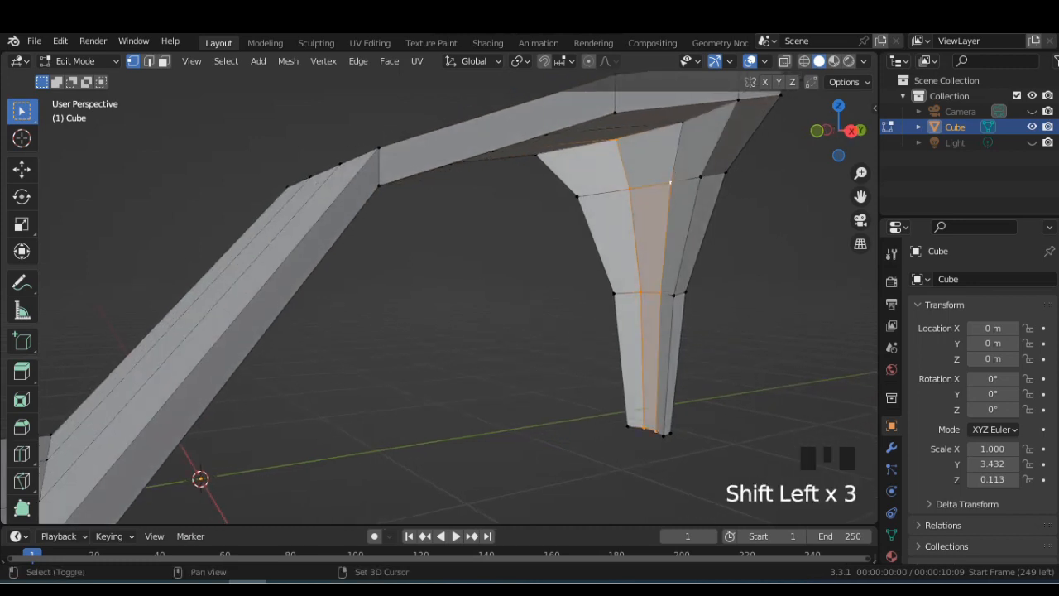
click(851, 131)
click(804, 61)
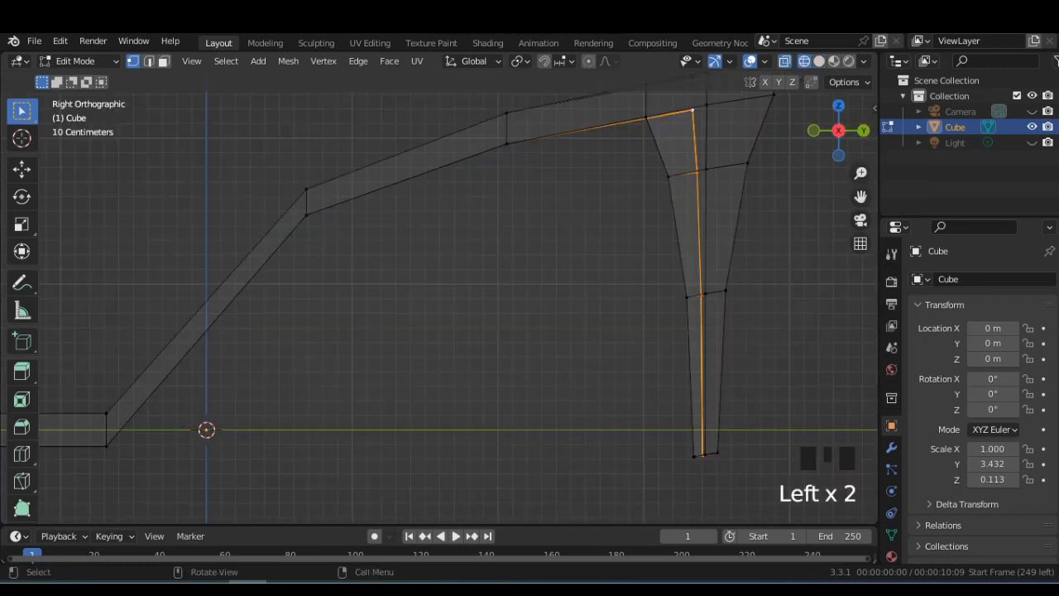
key(g)
key(y)
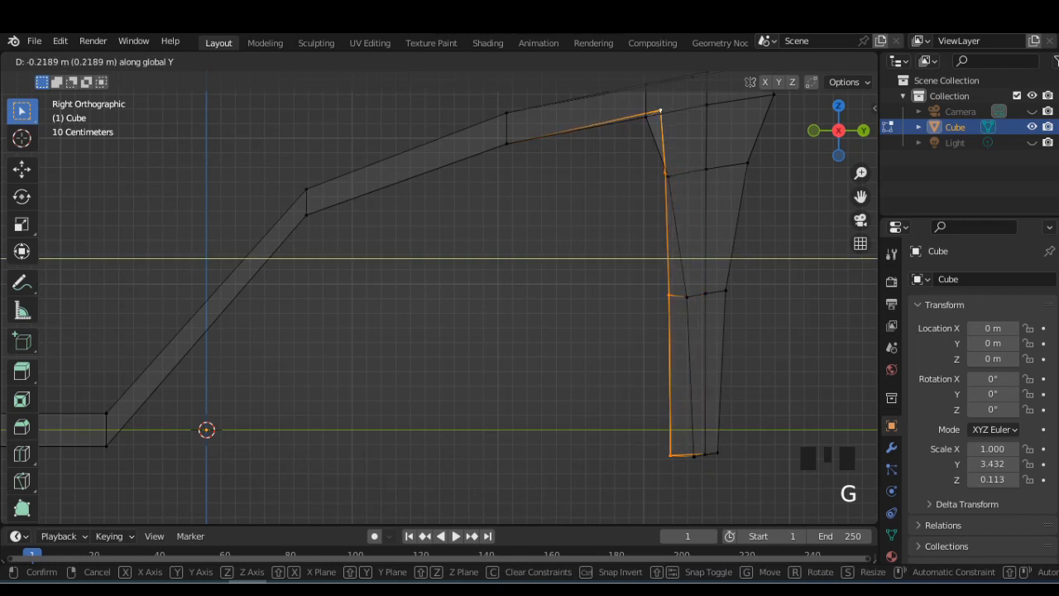
key(Return)
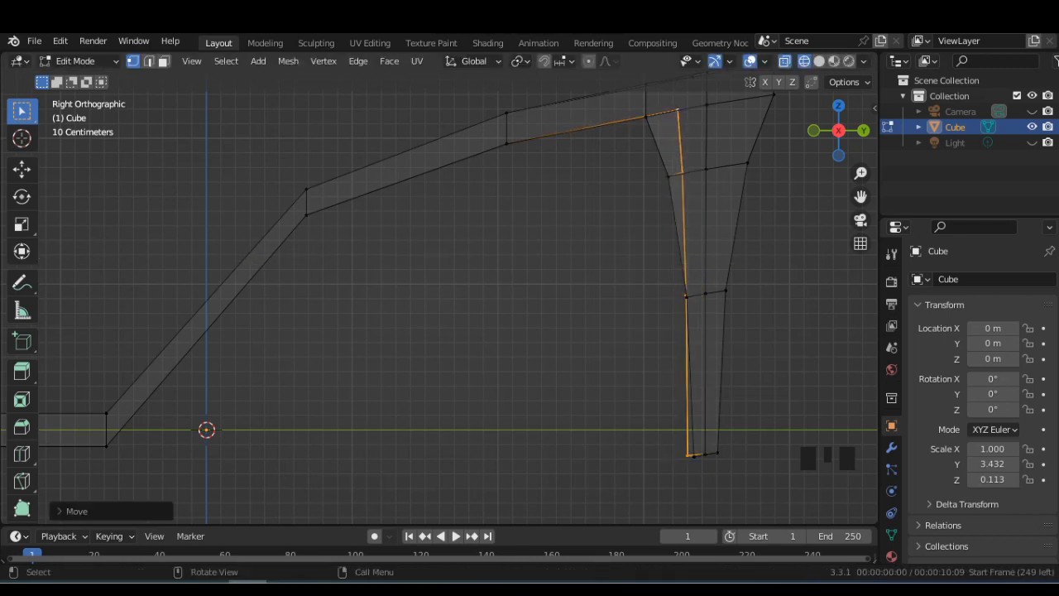
Rotate and shift the heel's inner front vertices along Y to line them up with its slanted front edge.
key(r)
key(Return)
key(g)
key(y)
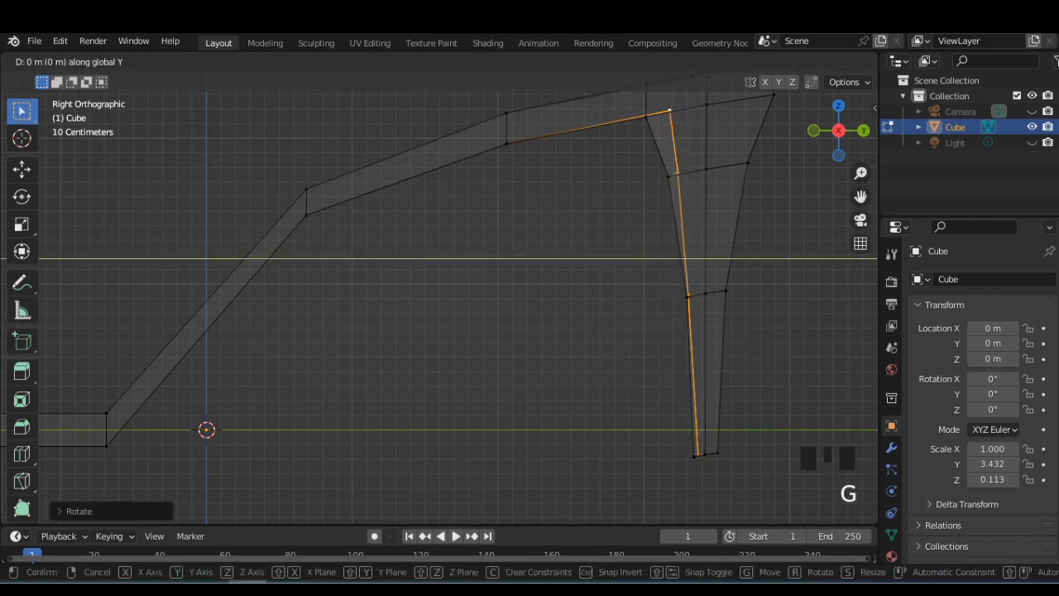
key(Return)
key(r)
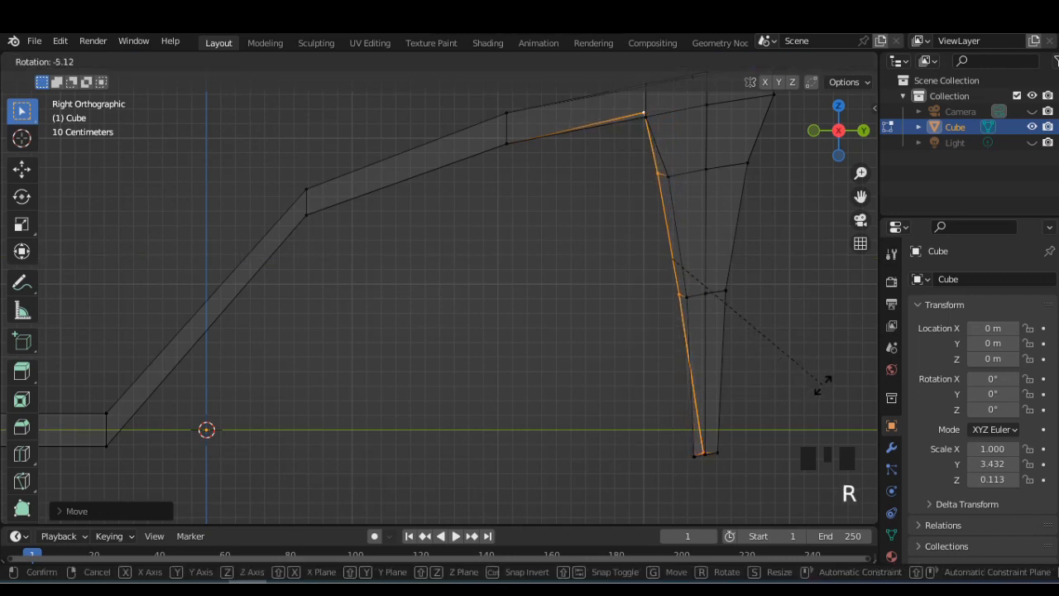
key(Return)
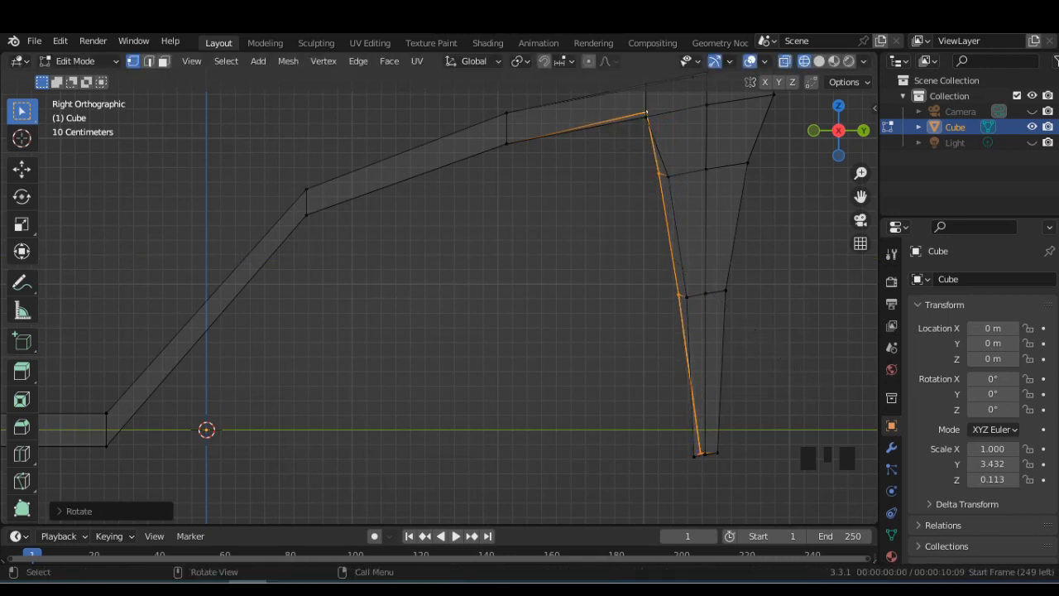
key(r)
key(Return)
Shift the heel's middle inner front vertices back along Y and move the top ones about 0.08 m to the sole's underside corner.
click(677, 295)
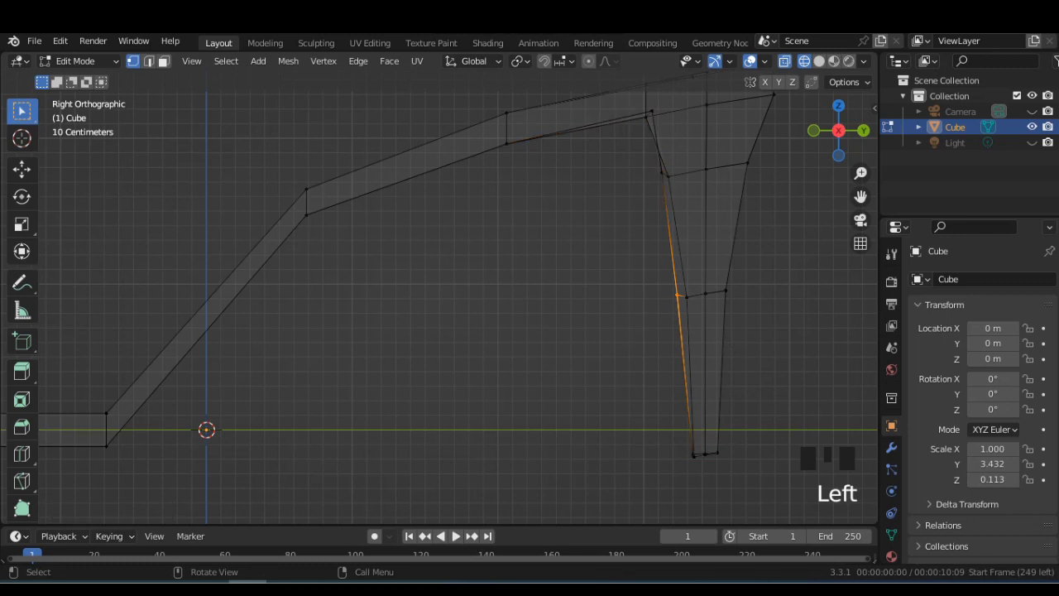
key(g)
key(y)
click(685, 295)
click(652, 111)
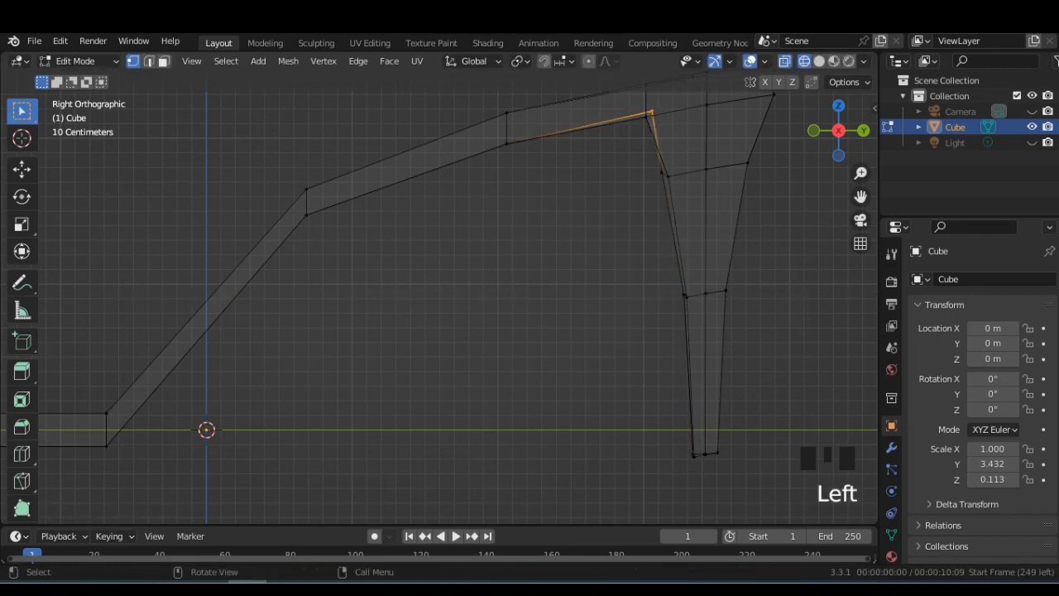
key(g)
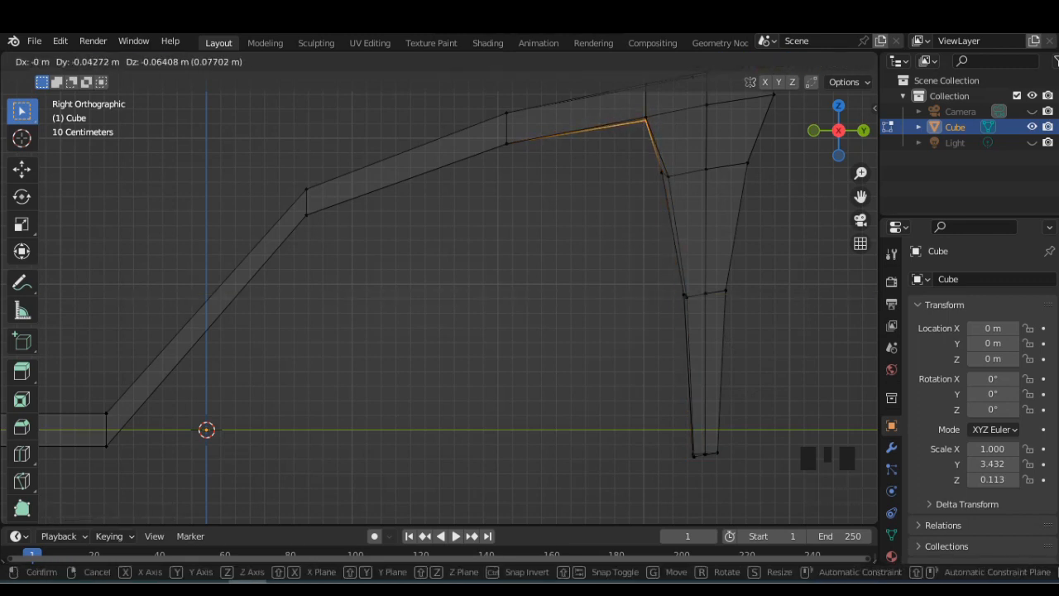
click(645, 120)
Move the heel's upper inner front vertices about 0.02 m along Y, then return to solid shading in Object Mode.
click(660, 171)
key(g)
key(y)
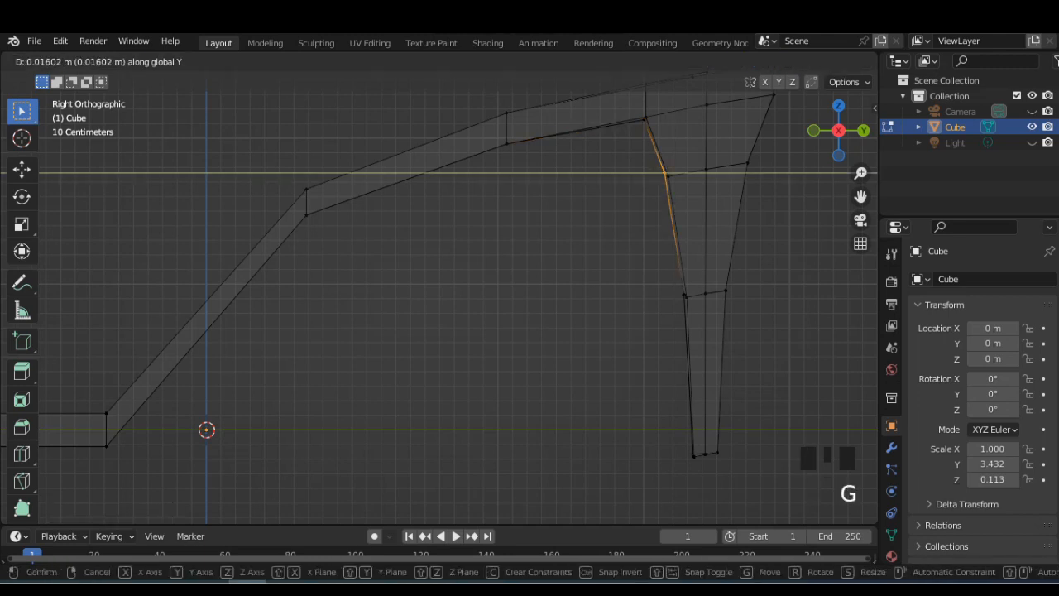
click(667, 173)
click(784, 62)
mouse_move(662, 215)
middle_down()
mouse_move(703, 211)
mouse_move(662, 215)
middle_up()
scroll(662, 215, down, 1)
middle_drag(438, 289, 497, 281)
key(Tab)
scroll(439, 290, down, 1)
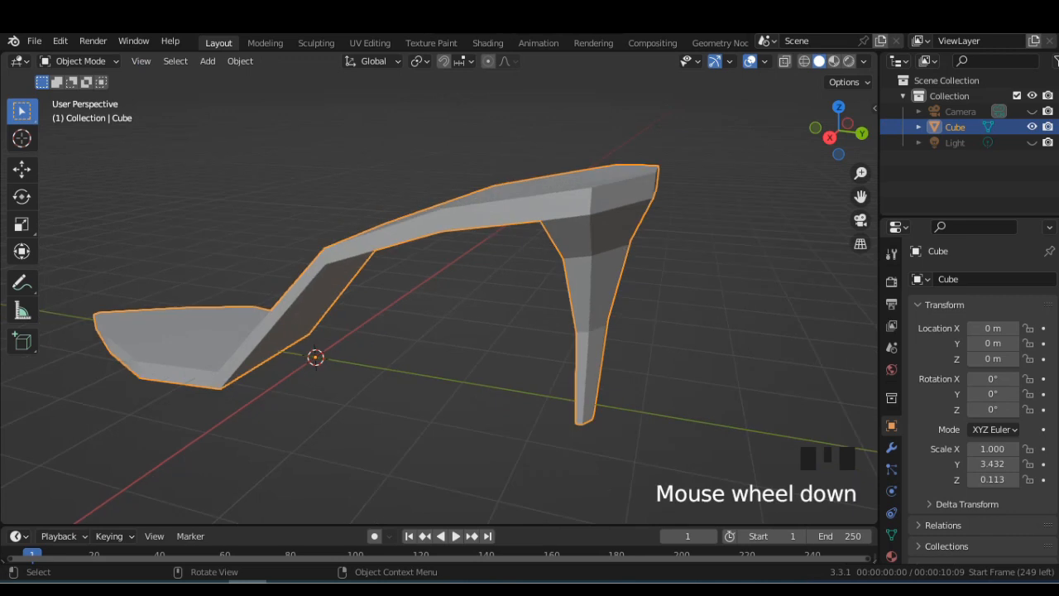
Add a mesh circle to the scene in the right orthographic view.
click(830, 138)
click(207, 60)
mouse_move(228, 77)
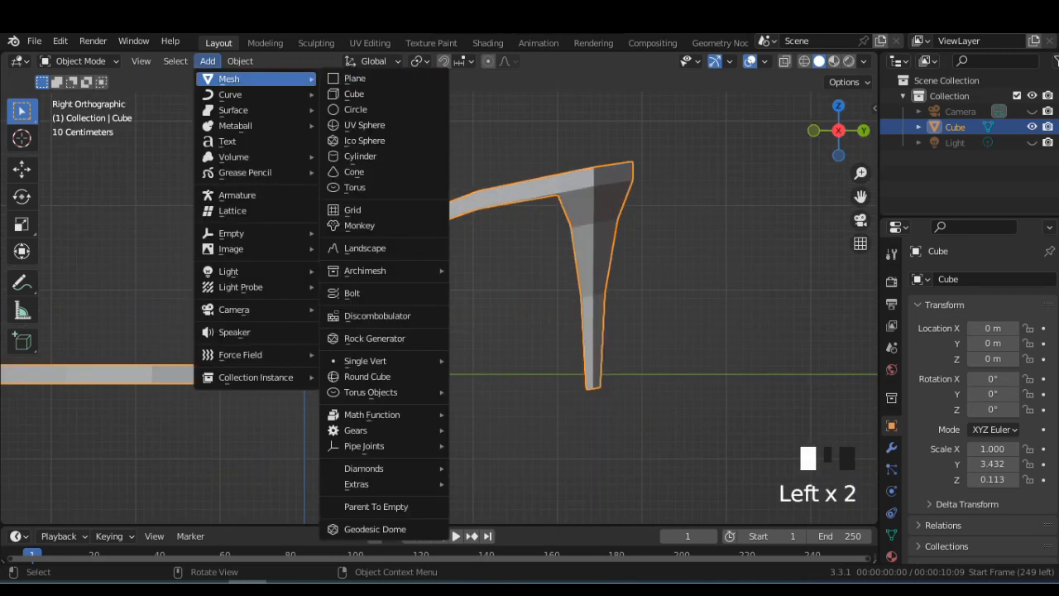
click(357, 94)
scroll(439, 306, down, 2)
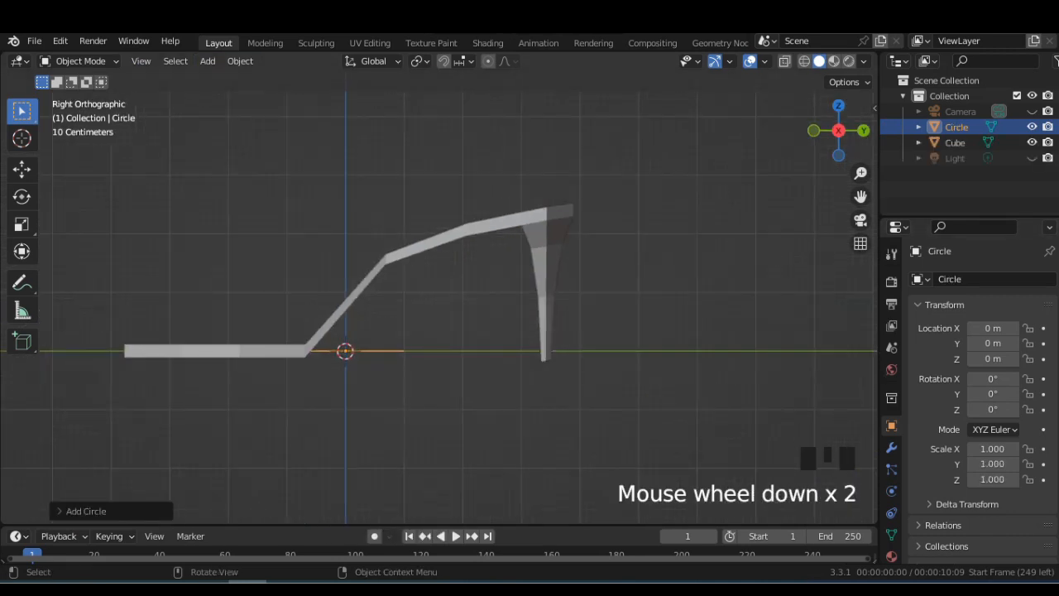
Try rotating the circle 90° about X and Z, then reset its rotation to 0°.
click(992, 378)
text(90)
key(Tab)
key(Tab)
text(90)
key(Return)
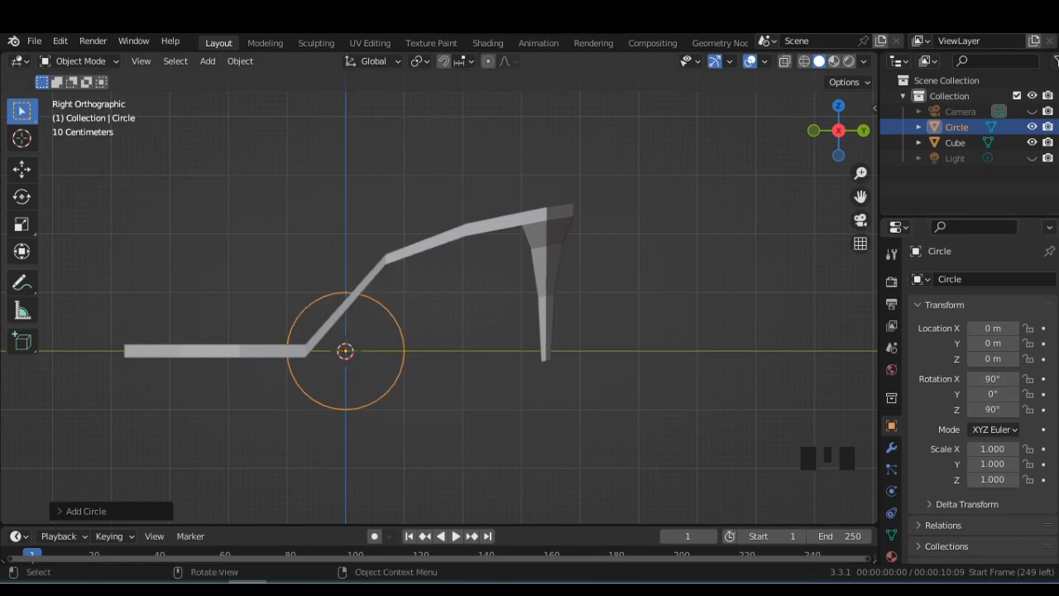
shift+middle_drag(439, 307, 428, 302)
drag(993, 408, 976, 409)
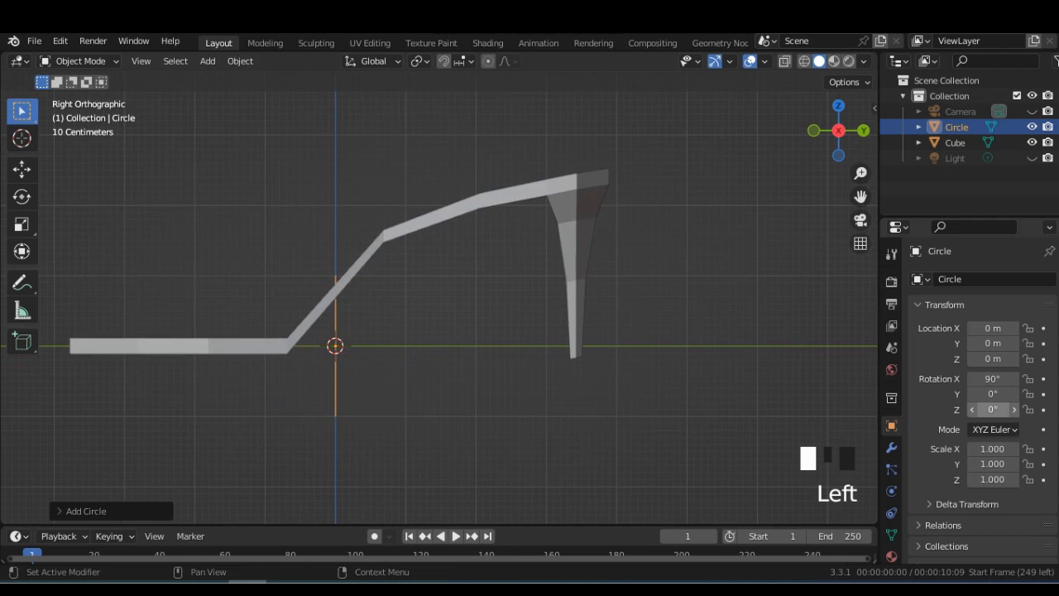
Extrude the circle's edge about 0.17 m upward along Z to form a thin ring band.
key(Tab)
scroll(439, 298, up, 2)
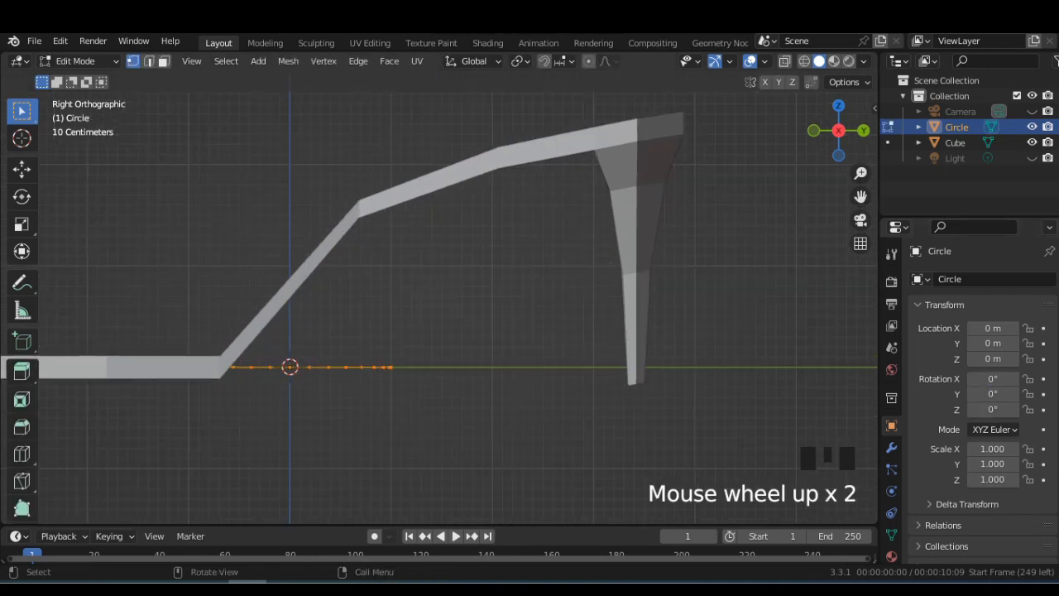
key(e)
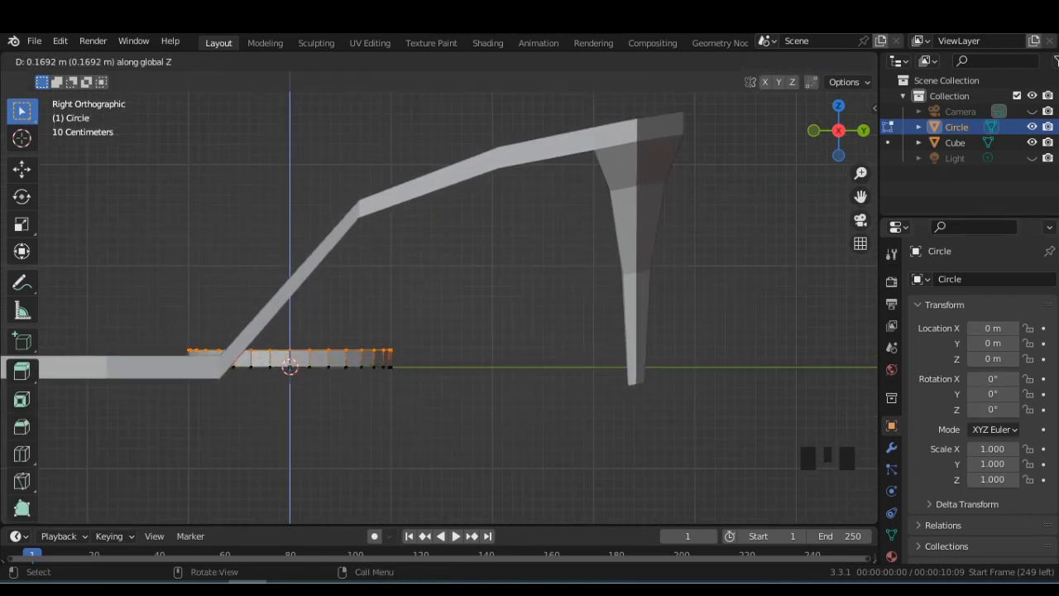
key(Return)
scroll(439, 307, down, 2)
key(Tab)
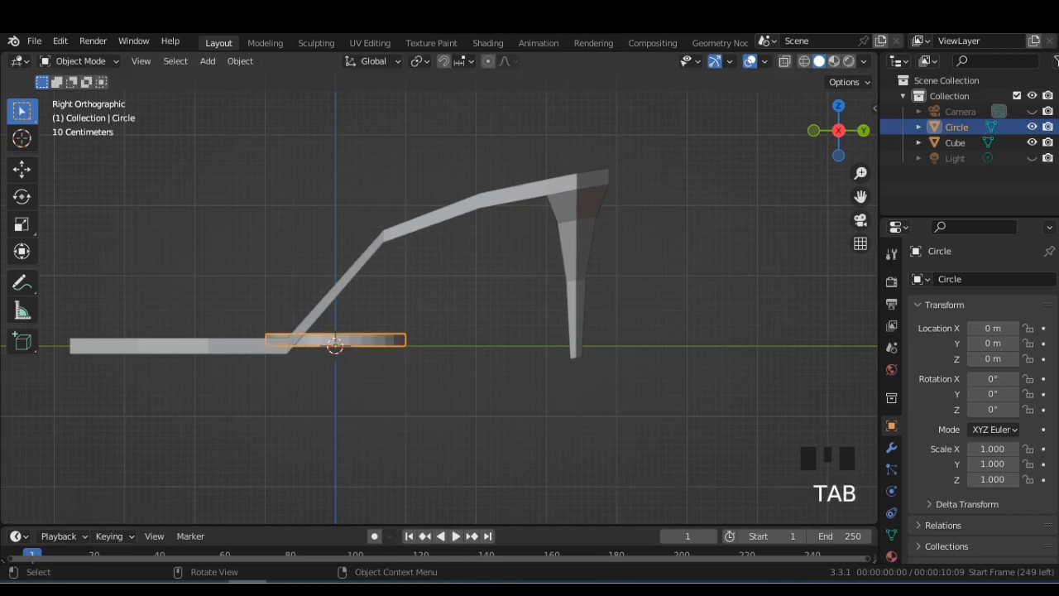
Move the ring above the heel, to about Y 2.99 m and Z 3.36 m.
key(g)
key(Return)
shift+middle_drag(439, 297, 439, 315)
scroll(438, 298, up, 2)
Shift the ring's top edge loop about 0.02 m along Y toward the toe.
key(Tab)
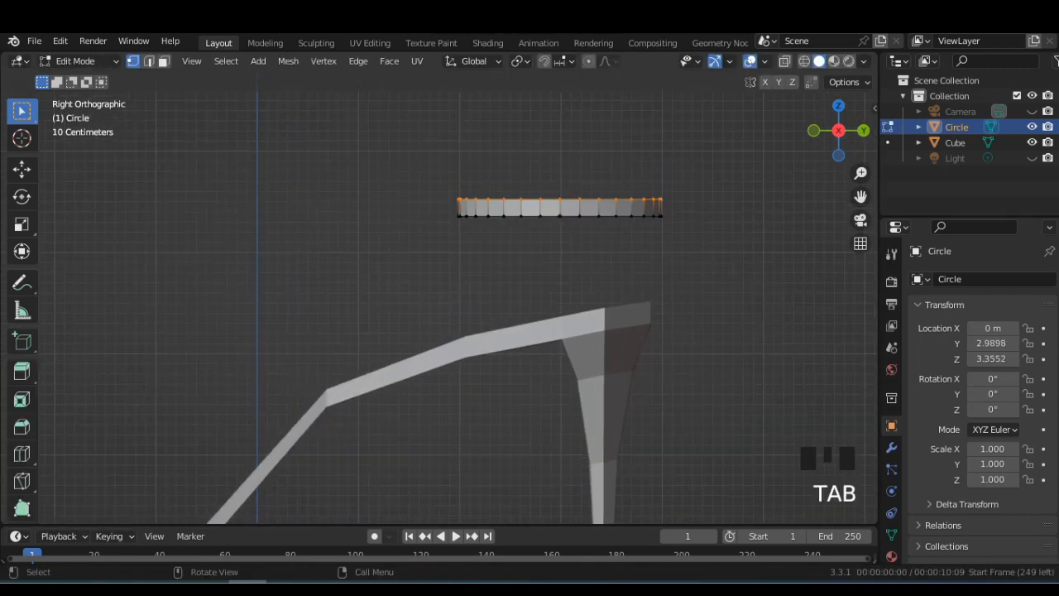
key(g)
key(y)
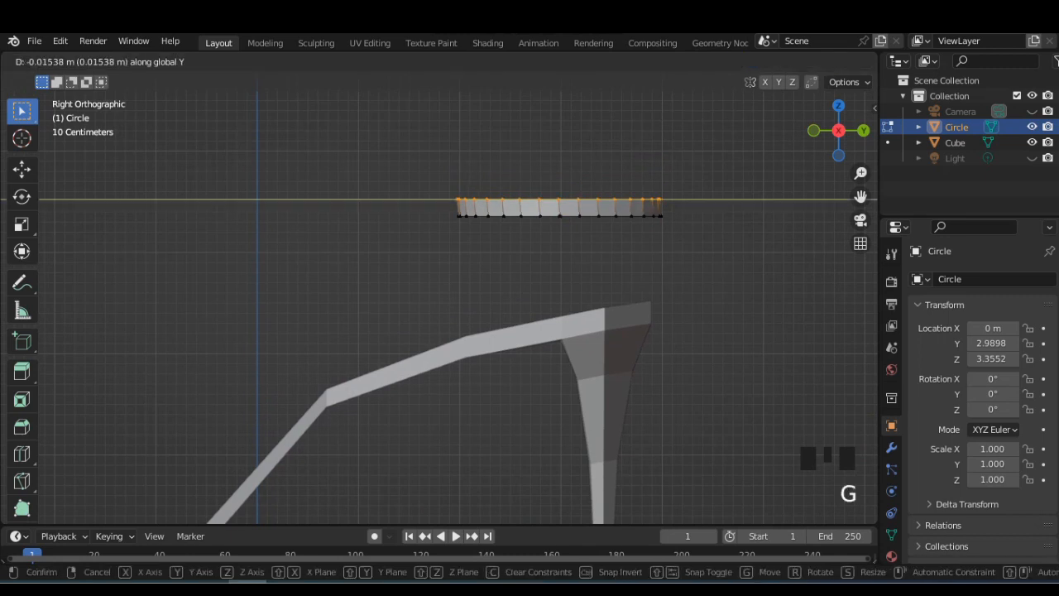
key(Return)
key(Tab)
key(Tab)
In wireframe, extrude the ring's central bottom vertices straight down along Z into the sole above the heel.
scroll(439, 290, up, 2)
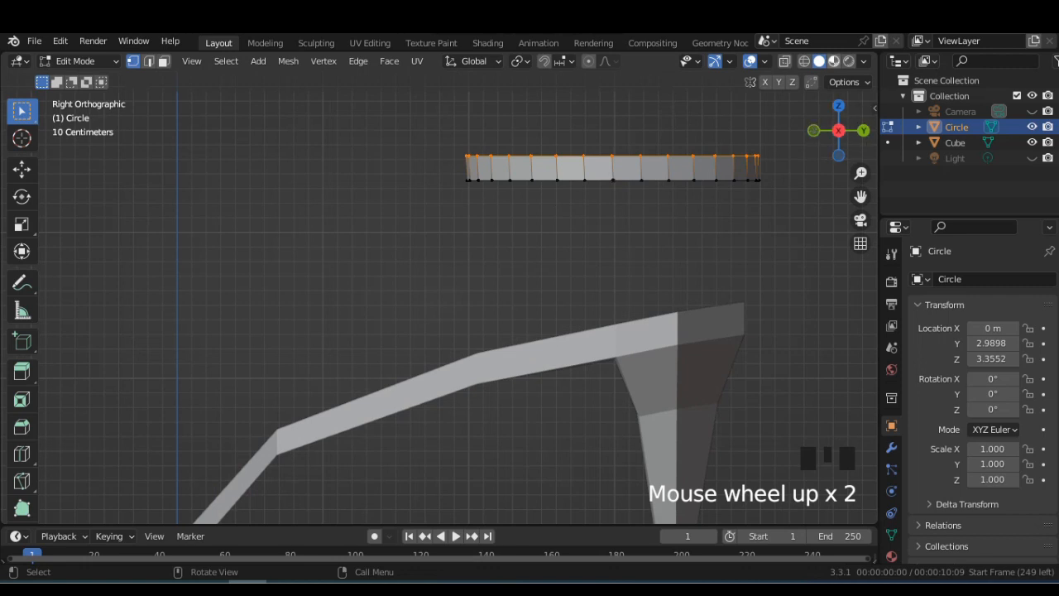
click(804, 61)
drag(583, 173, 643, 198)
key(e)
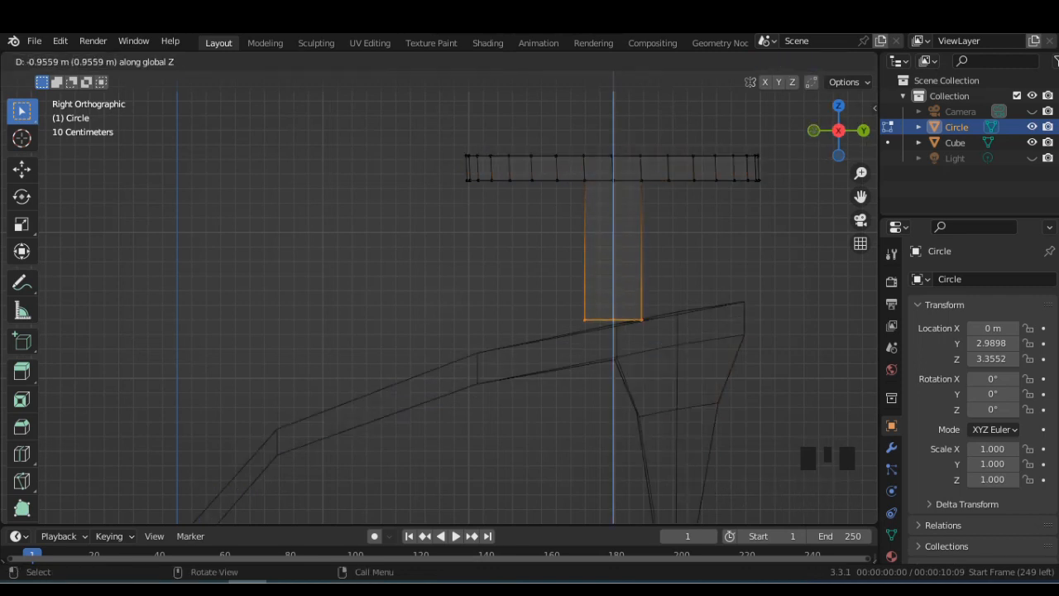
click(612, 337)
Adjust the heights of the strap's front, middle and rear bottom vertices to follow the sole's slope, then restore solid shading.
click(588, 342)
key(g)
click(587, 350)
click(613, 341)
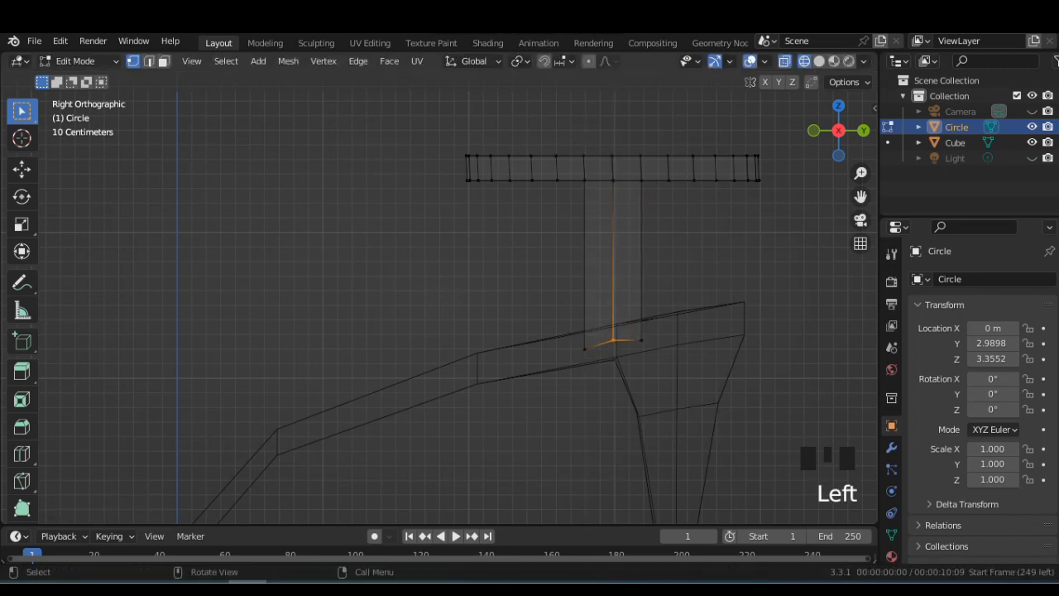
key(g)
key(z)
click(616, 341)
click(640, 339)
key(g)
key(z)
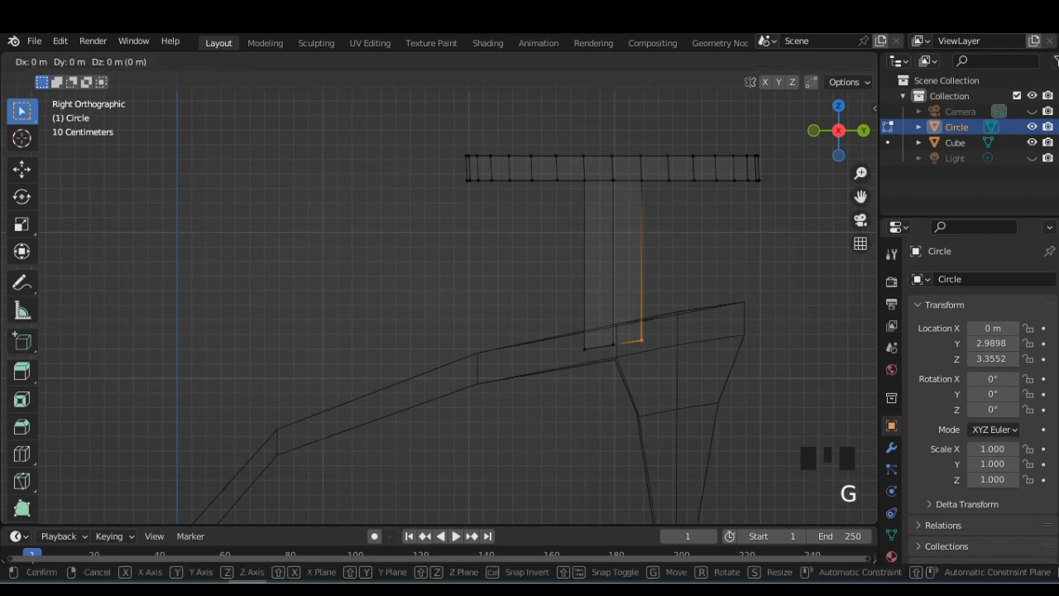
click(641, 336)
key(Tab)
mouse_move(438, 315)
middle_down()
mouse_move(480, 290)
mouse_move(463, 306)
middle_up()
click(819, 61)
In wireframe side view, raise the ring's heel-side section along Z and rotate it about 30° so it slopes upward toward the back.
click(838, 133)
scroll(838, 134, up, 2)
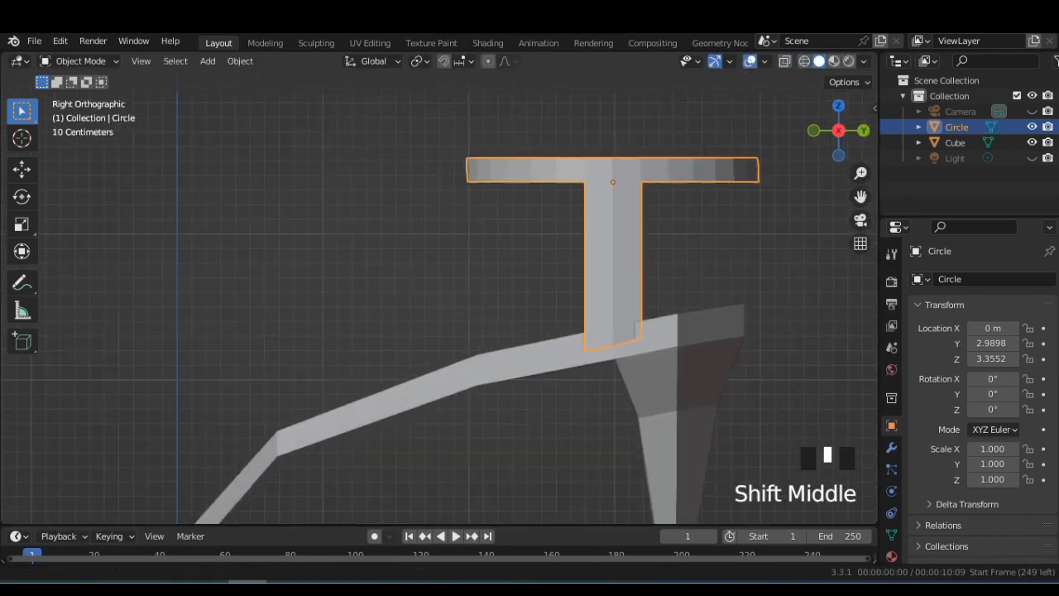
key(Tab)
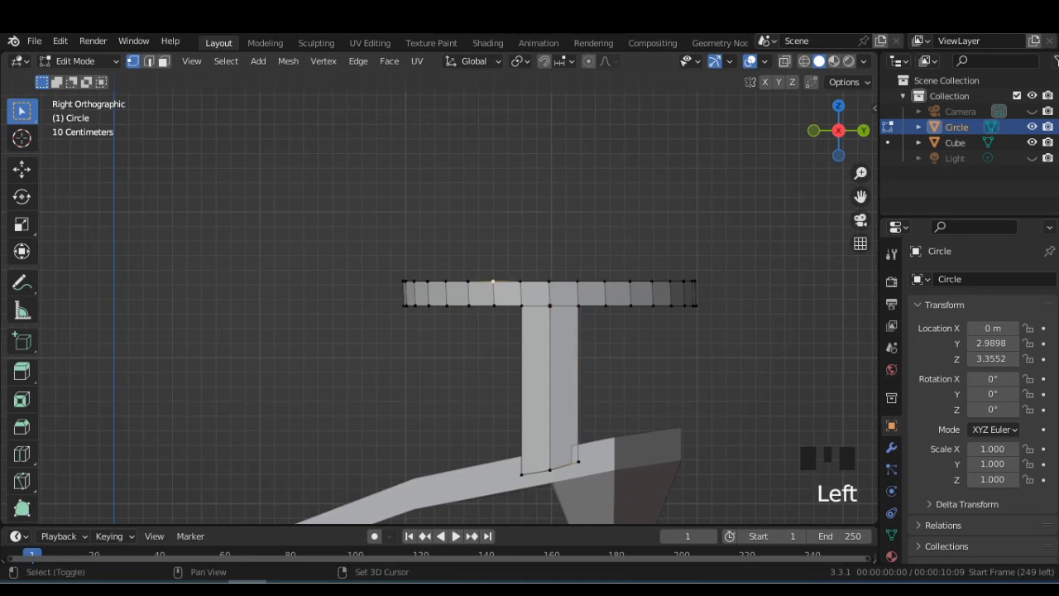
click(804, 61)
drag(583, 236, 708, 318)
key(g)
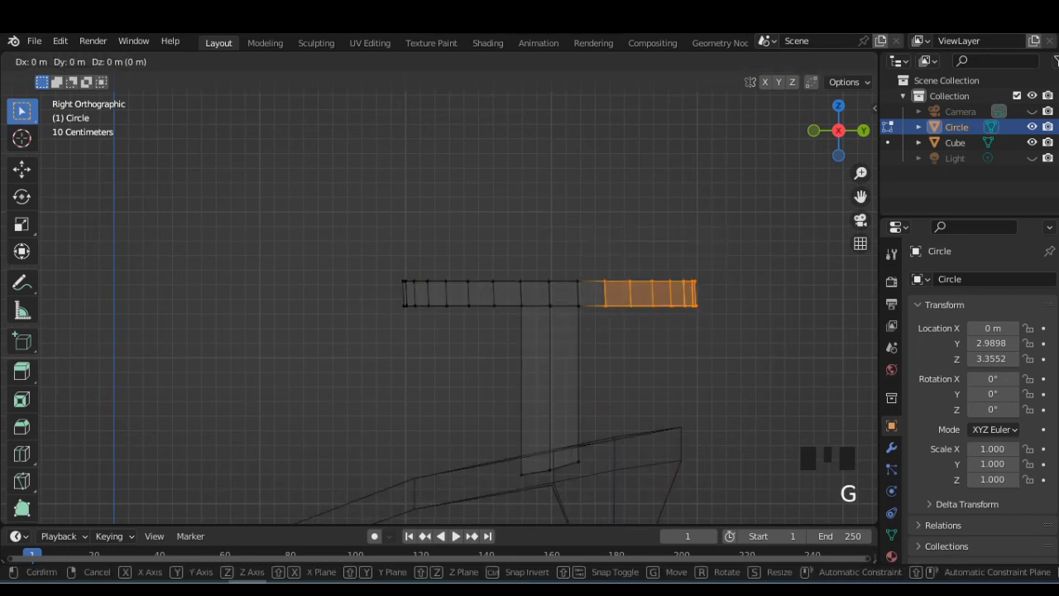
key(z)
click(789, 258)
key(r)
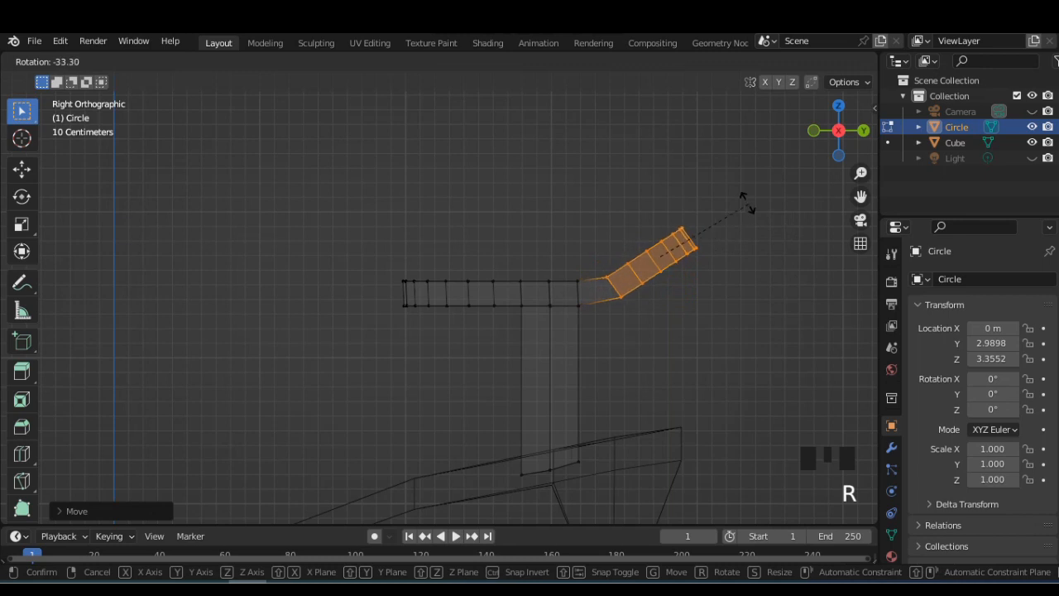
click(749, 214)
Lower the ring's toe-side section slightly along Z and tilt it about 3° downward, then restore solid shading.
drag(388, 265, 501, 324)
key(g)
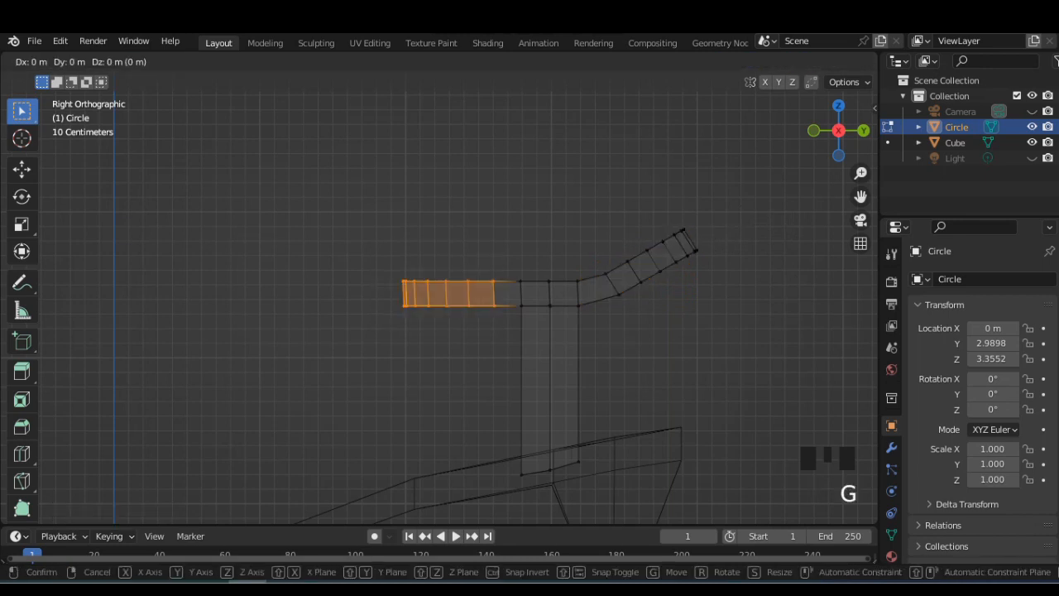
key(z)
click(517, 265)
key(r)
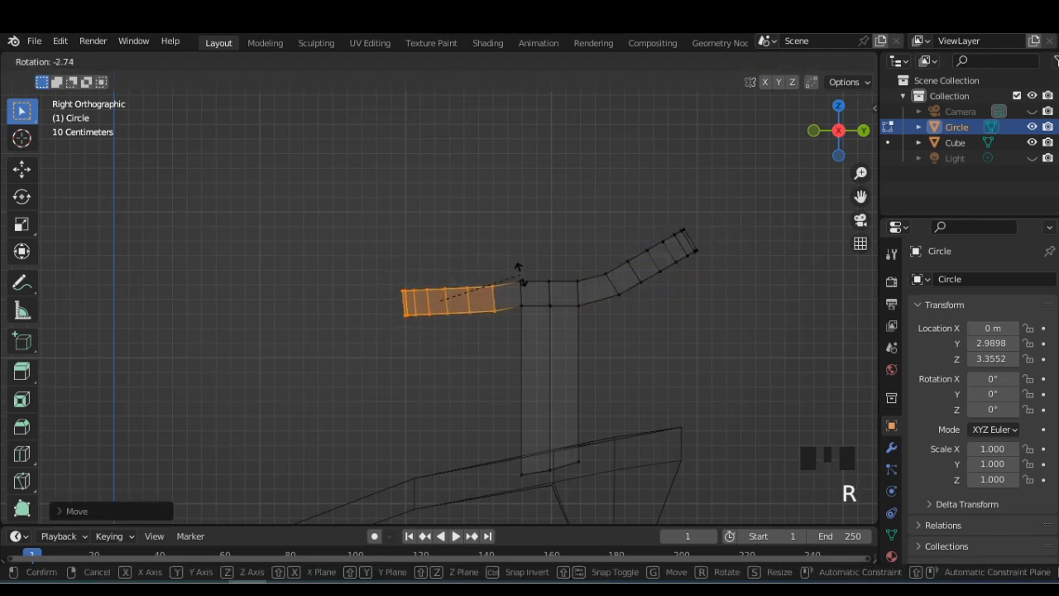
click(518, 266)
key(Tab)
middle_drag(518, 267, 497, 281)
click(819, 61)
middle_drag(529, 315, 571, 298)
Rip the ring along the vertical edge just in front of the side strap.
key(Tab)
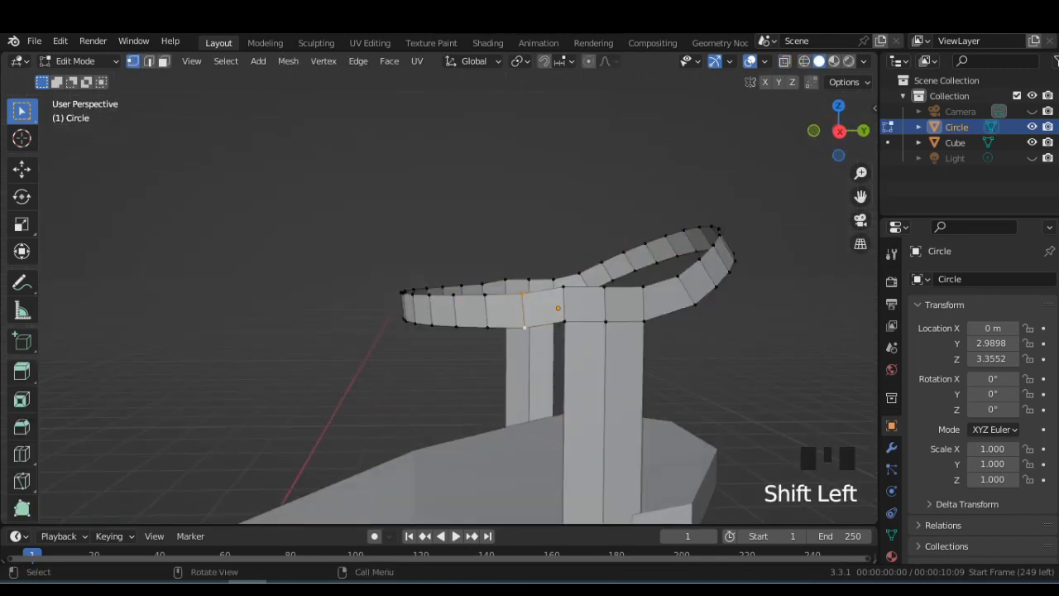
key(v)
middle_drag(529, 315, 306, 333)
key(Tab)
Add a Solidify modifier to the ankle strap with a thickness of -0.03 m.
click(891, 447)
click(941, 278)
click(720, 518)
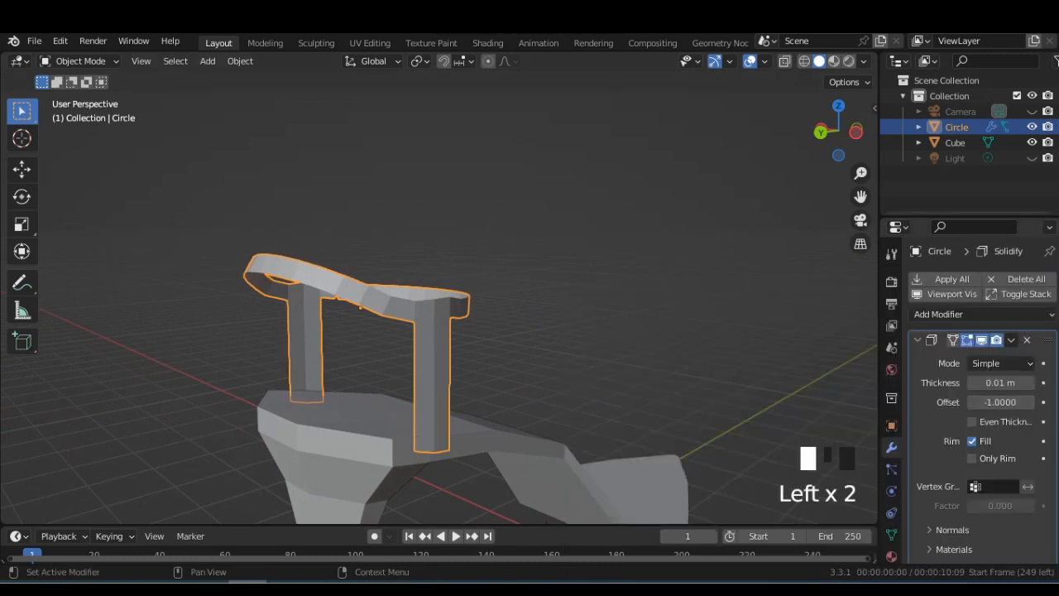
click(972, 382)
middle_drag(580, 496, 307, 513)
scroll(349, 445, down, 2)
shift+middle_drag(349, 445, 361, 438)
middle_drag(361, 438, 472, 460)
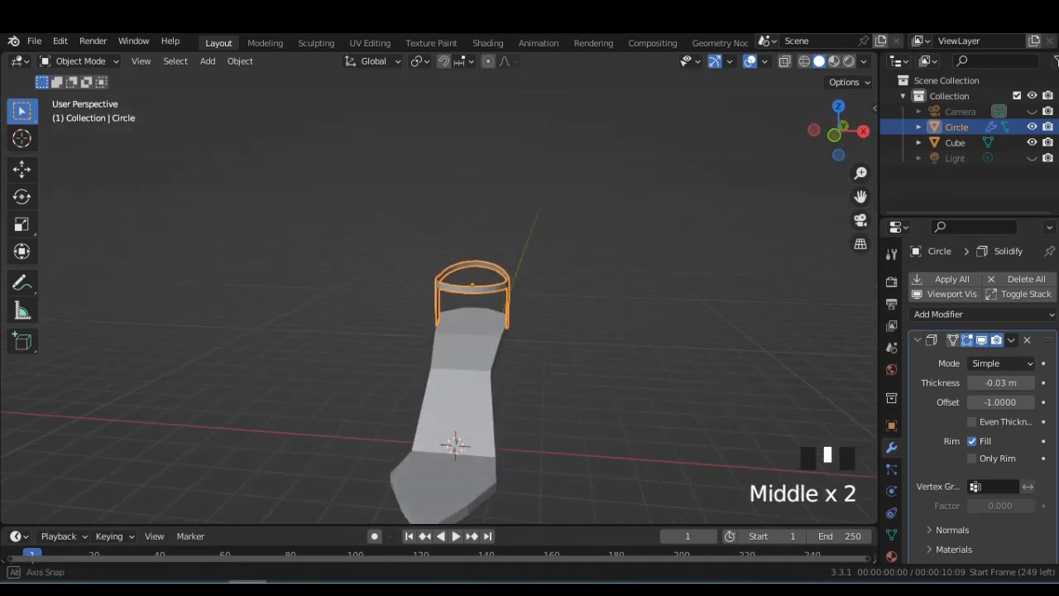
Add a plane at the origin and narrow it along X to fit within the sole's width.
scroll(439, 297, down, 2)
click(208, 61)
mouse_move(229, 79)
click(356, 78)
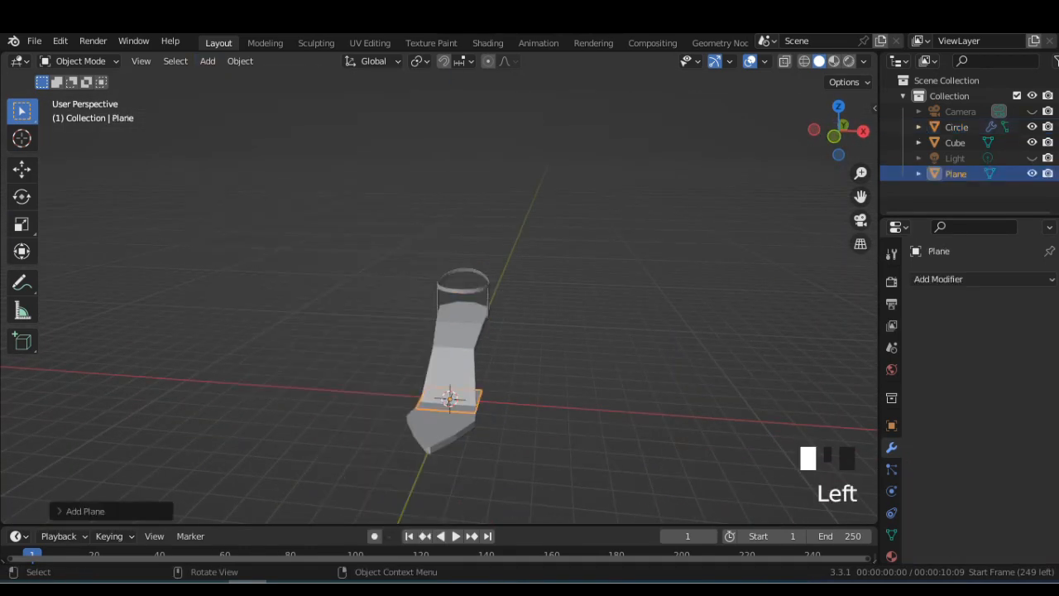
scroll(513, 248, down, 2)
click(838, 107)
scroll(686, 408, up, 5)
key(s)
key(x)
click(657, 402)
Move the plane along Y over the forefoot, then shorten it along Y and widen it along X past the sole's edges.
key(g)
key(y)
click(641, 493)
key(s)
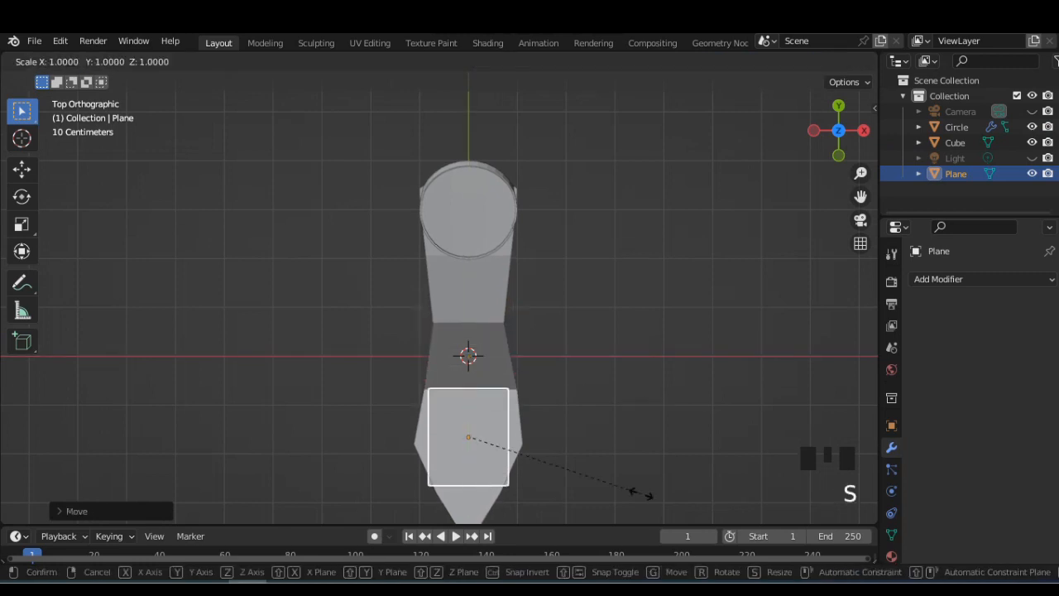
key(y)
click(520, 456)
key(s)
key(x)
click(657, 489)
Raise the plane vertically so it sits above the front part of the sole.
middle_drag(657, 489, 612, 447)
click(840, 128)
key(g)
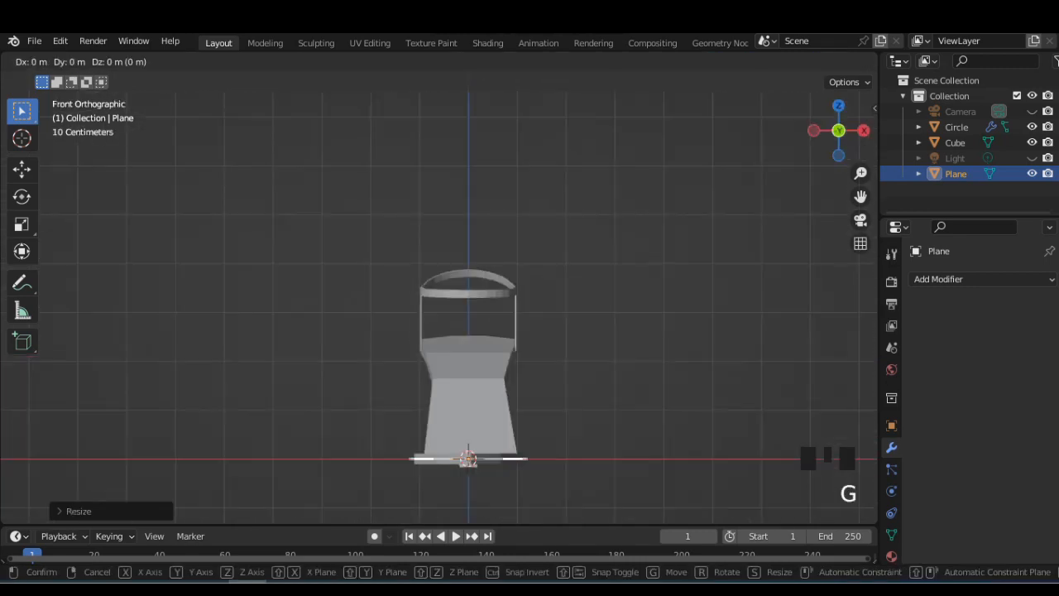
click(459, 424)
scroll(459, 424, up, 2)
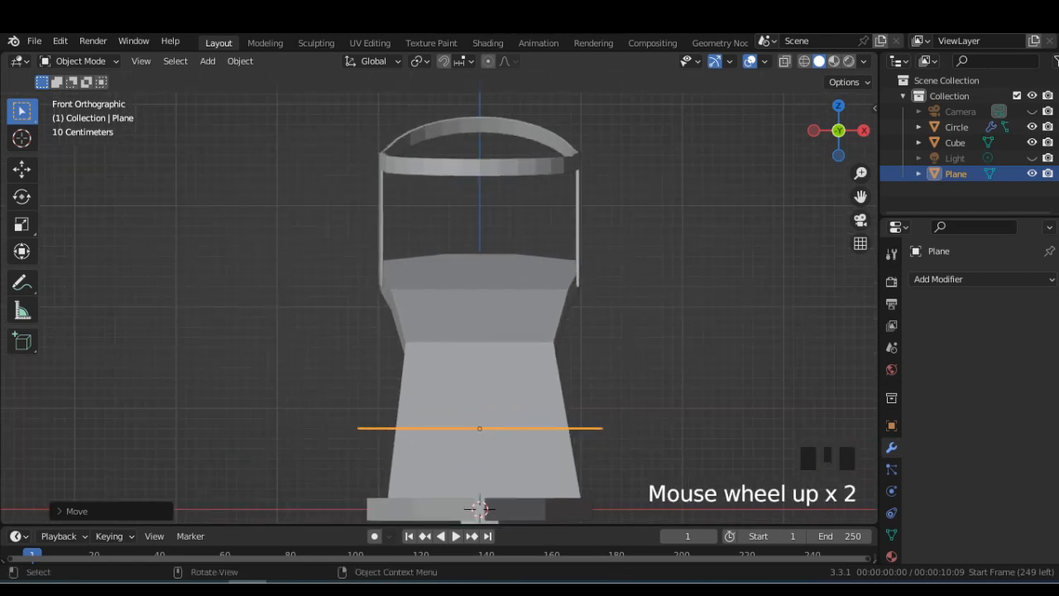
middle_drag(460, 424, 579, 402)
click(850, 131)
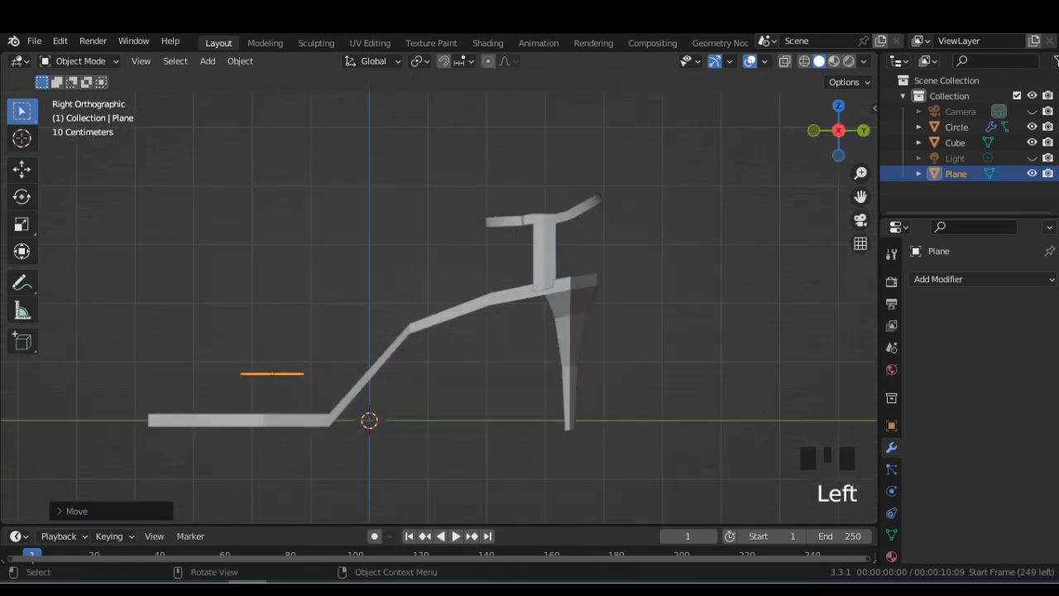
shift+middle_drag(744, 331, 794, 324)
scroll(417, 418, up, 2)
middle_drag(418, 418, 550, 442)
Extrude the plane's right-side edge straight down to the sole.
key(Tab)
click(838, 106)
scroll(459, 316, down, 2)
drag(508, 364, 528, 440)
click(864, 130)
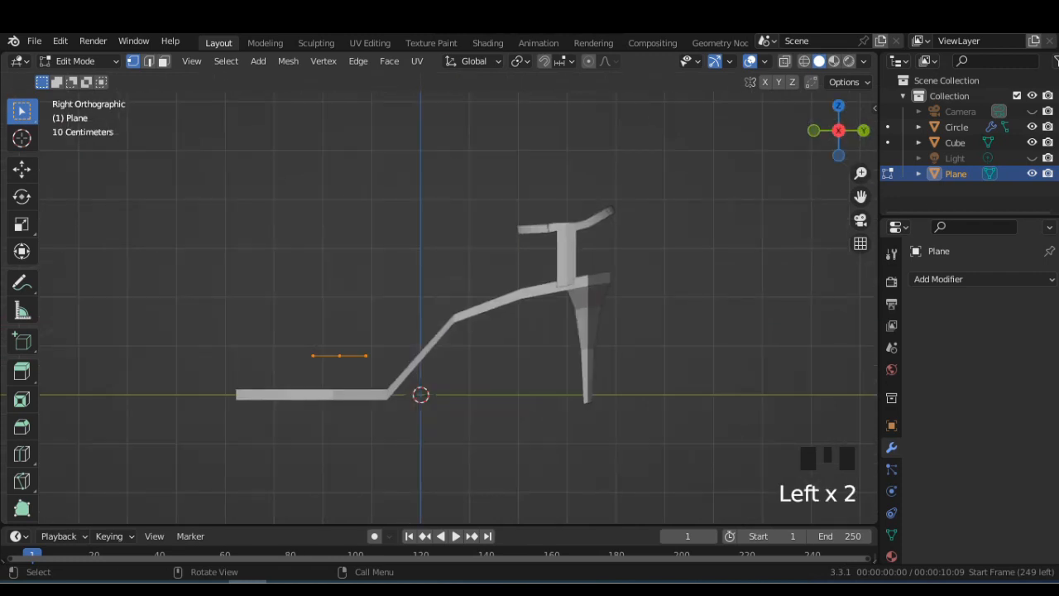
key(e)
click(356, 405)
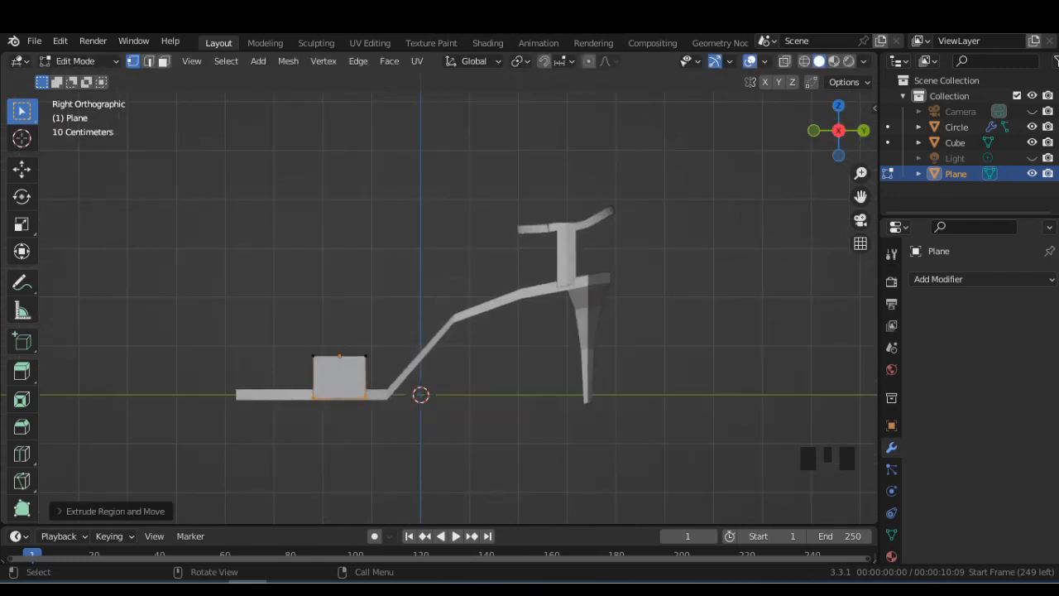
Extrude the plane's opposite side edge down to the sole to complete the toe strap's second side.
click(838, 130)
shift+click(512, 356)
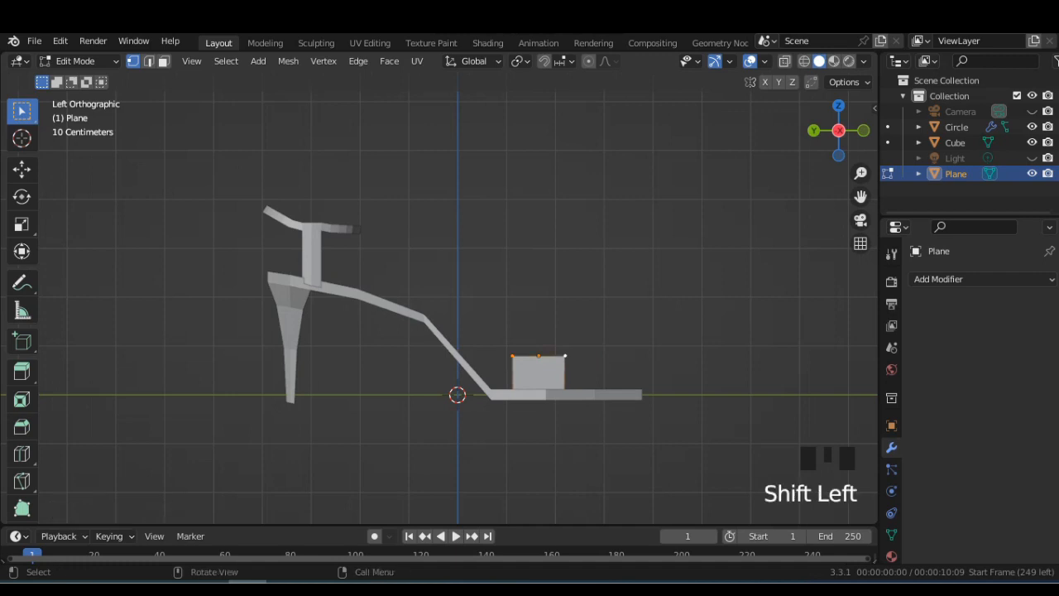
key(e)
click(512, 399)
In wireframe front view, move the toe strap's bottom vertices on both sides inward to meet the sole's edges.
middle_drag(512, 398, 388, 414)
click(839, 131)
scroll(496, 331, up, 2)
scroll(463, 331, up, 2)
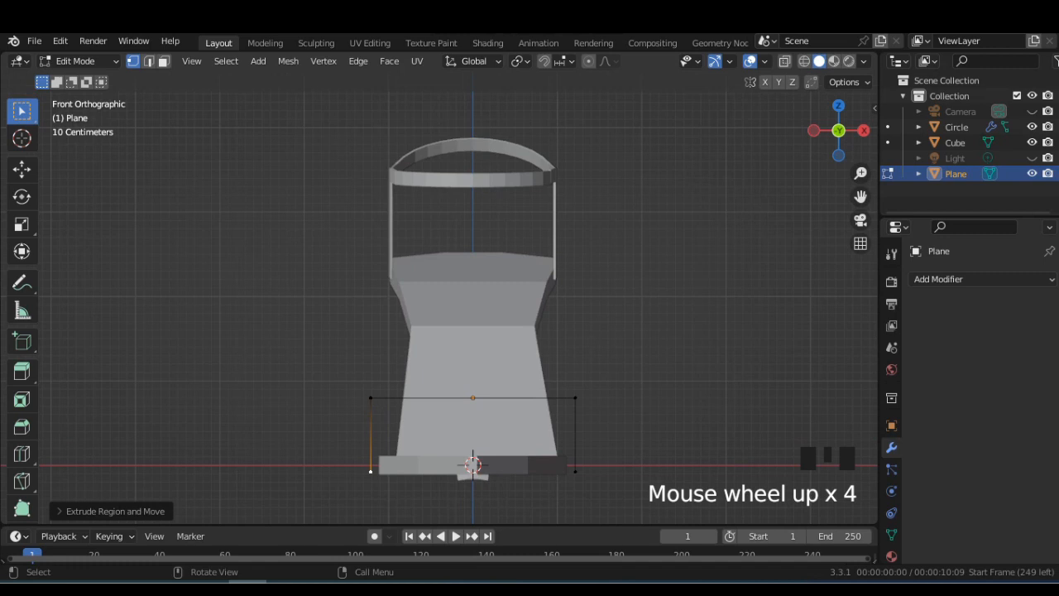
click(805, 60)
click(575, 470)
key(g)
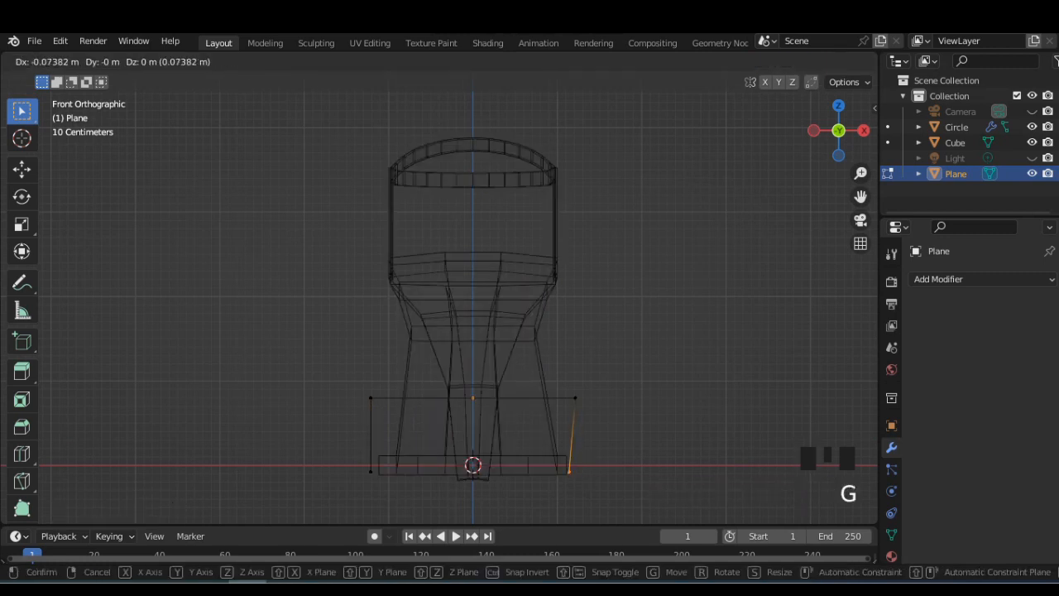
click(567, 470)
click(371, 470)
key(g)
click(377, 472)
Scale the toe strap's top vertices to about 0.9 along X, then return to object mode with solid shading.
drag(348, 386, 579, 401)
key(s)
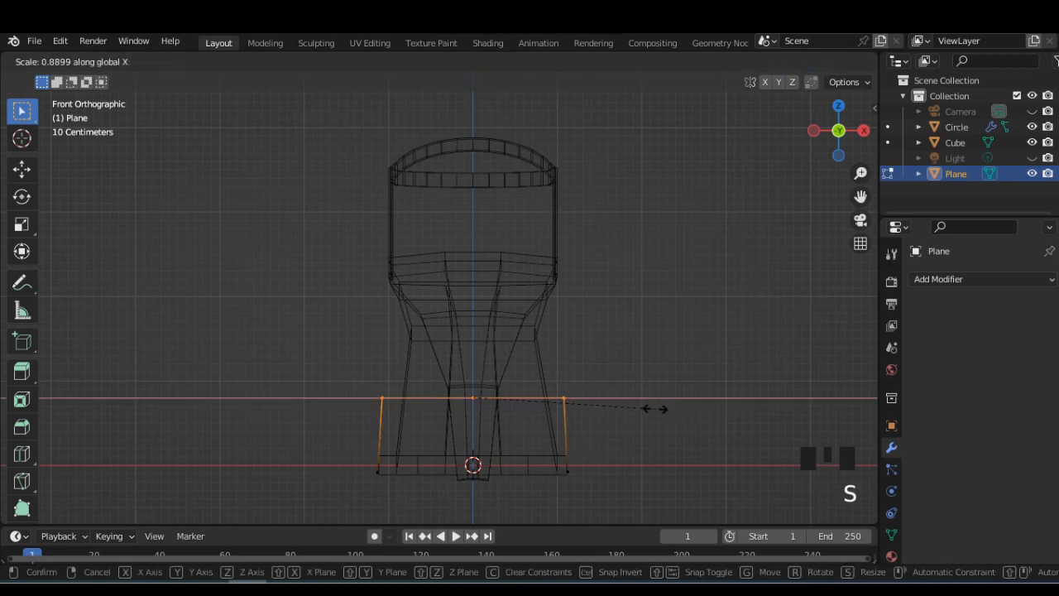
click(663, 407)
key(Tab)
click(819, 61)
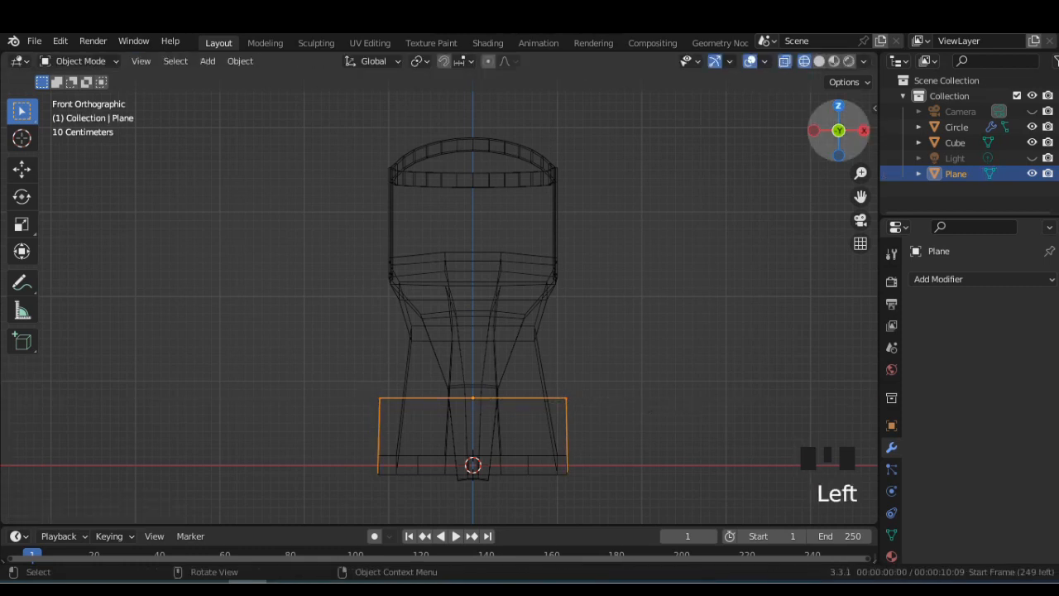
scroll(463, 306, down, 2)
middle_drag(629, 197, 574, 244)
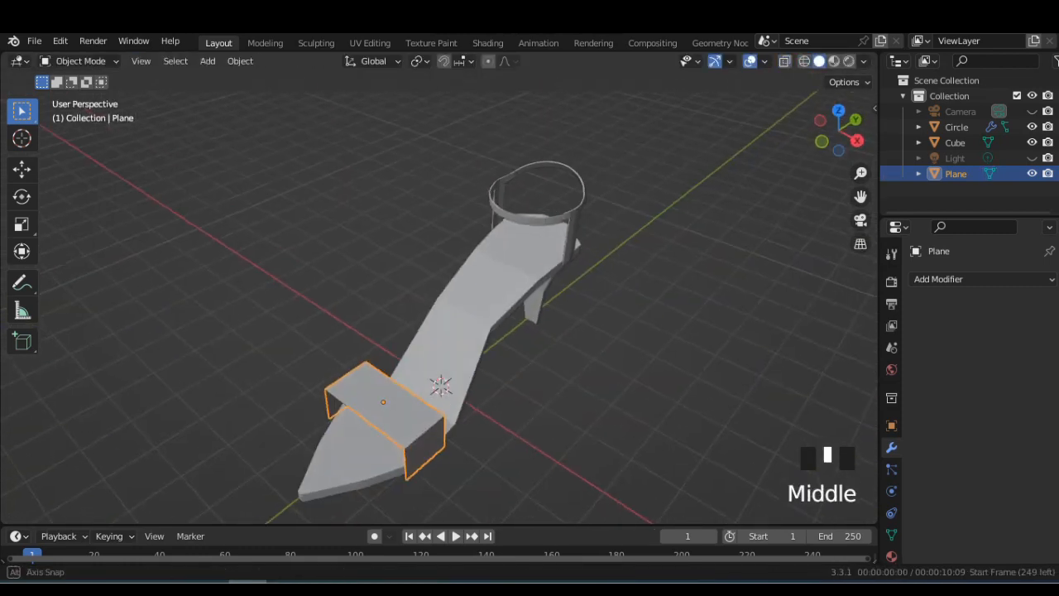
scroll(574, 243, down, 1)
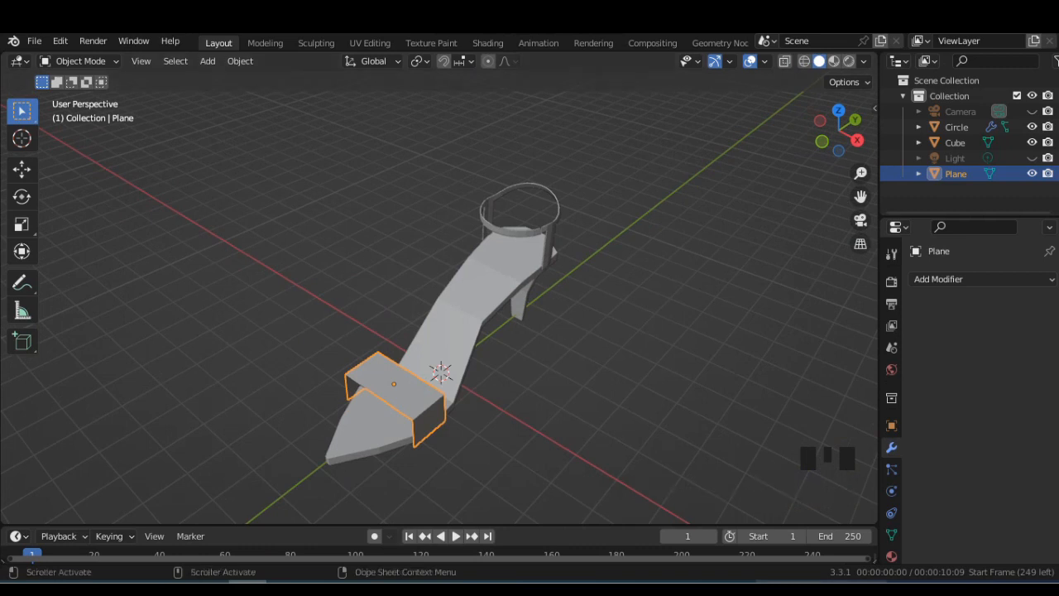
Hide the toe strap plane, the shoe body cube and the ankle strap circle.
click(678, 397)
click(1032, 173)
click(1032, 143)
click(1032, 127)
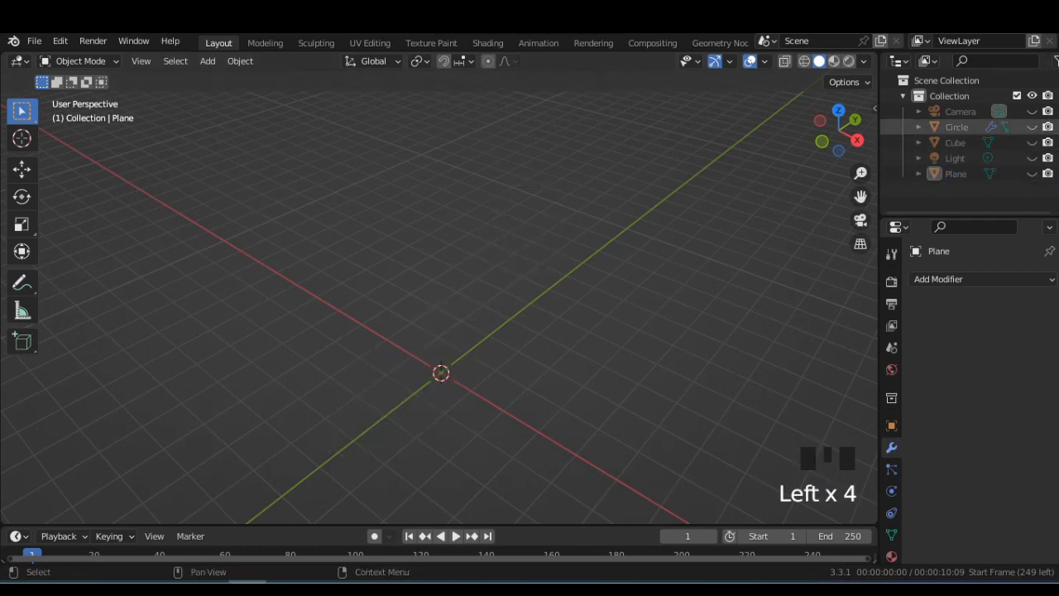
Add a new plane at the origin and scale it along X into a narrow strip.
click(207, 61)
mouse_move(229, 79)
click(355, 79)
click(857, 140)
click(857, 140)
key(KP_7)
key(s)
key(x)
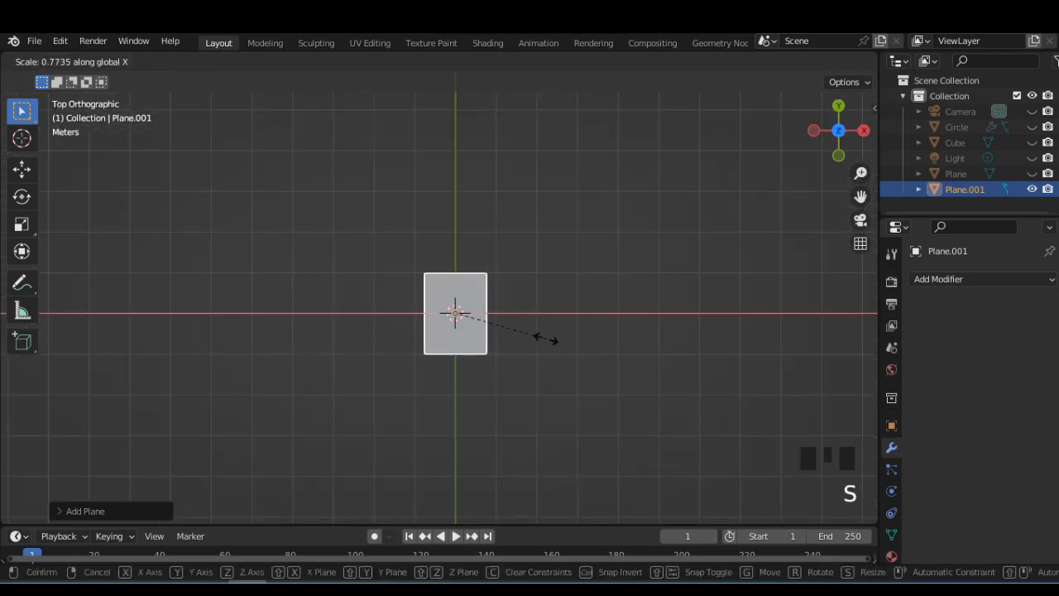
click(483, 329)
middle_drag(509, 451, 443, 402)
scroll(443, 402, up, 3)
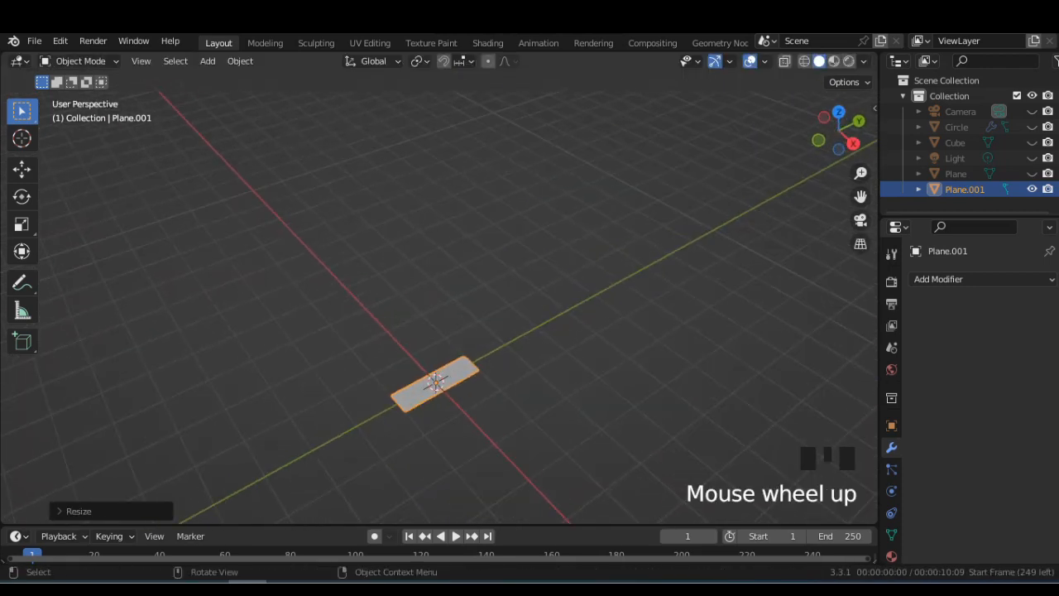
Add two loop cuts across the strip, sliding one close to each short end.
key(Tab)
key(ctrl+r)
click(436, 364)
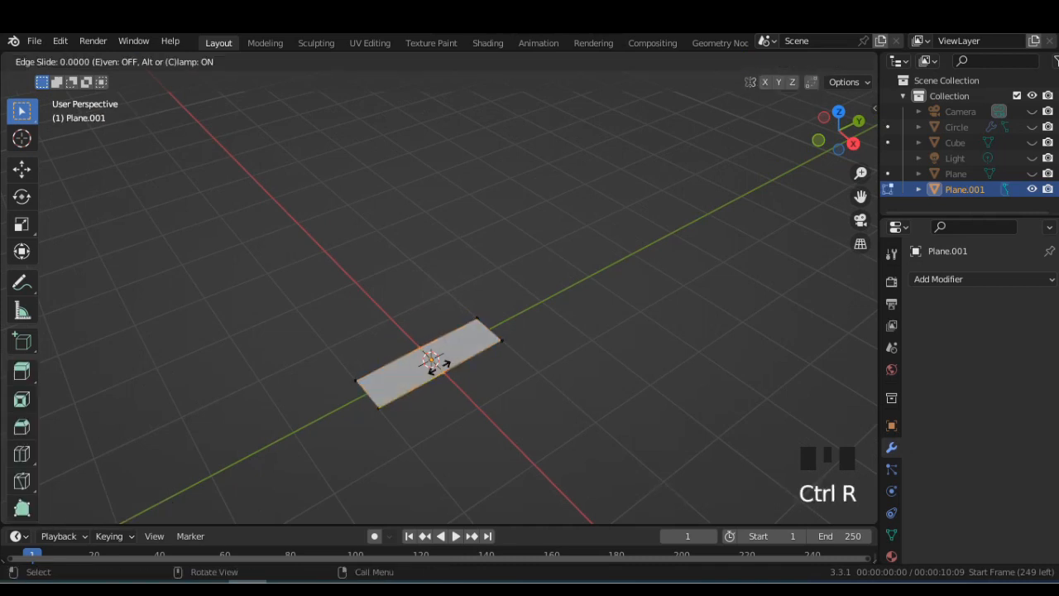
click(395, 392)
key(ctrl+r)
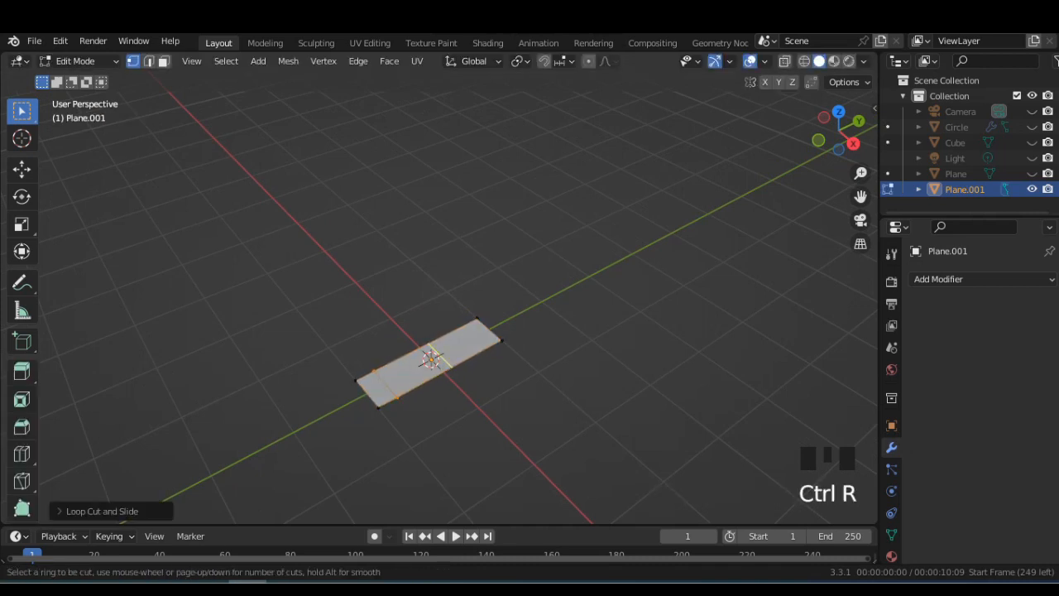
click(430, 357)
click(485, 347)
key(Tab)
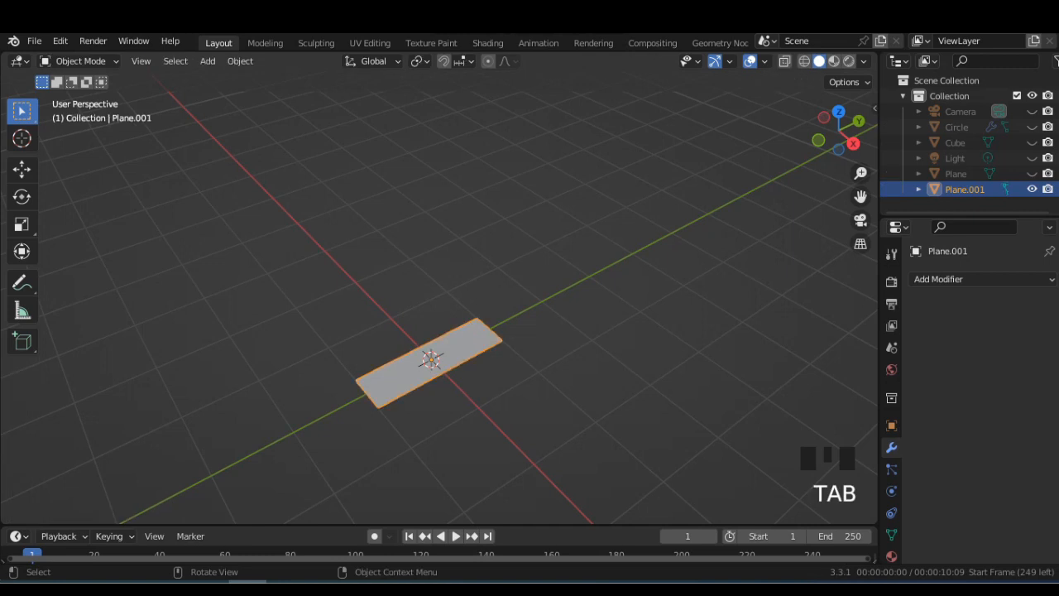
Select the vertices at both short ends of the strip and move them down about 0.2 m, then about 1.8 m toward negative X.
click(853, 143)
key(Tab)
click(354, 399)
shift+click(523, 399)
click(864, 131)
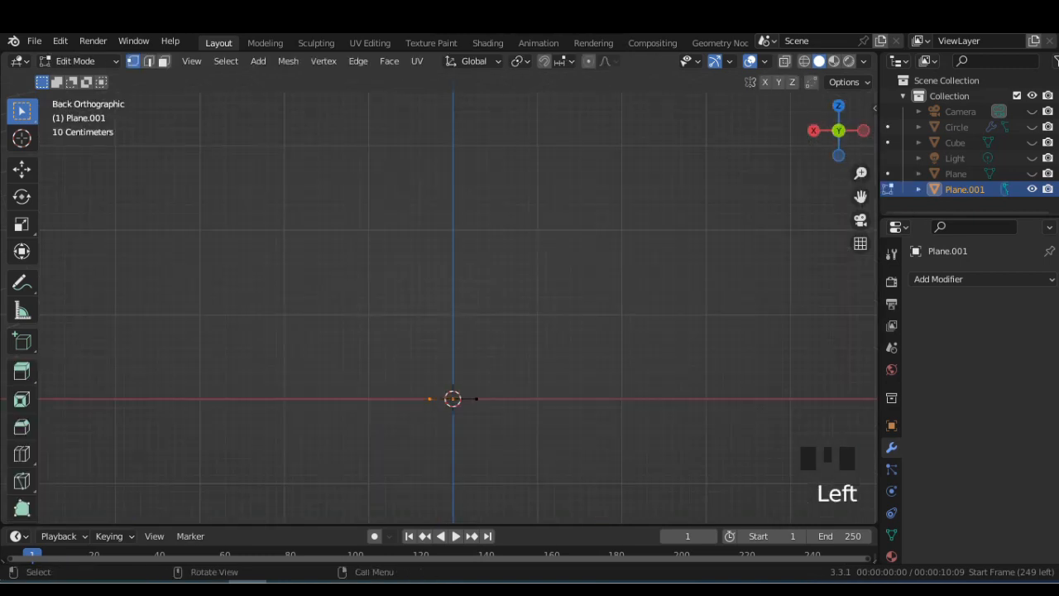
middle_drag(662, 265, 661, 290)
shift+drag(474, 367, 454, 359)
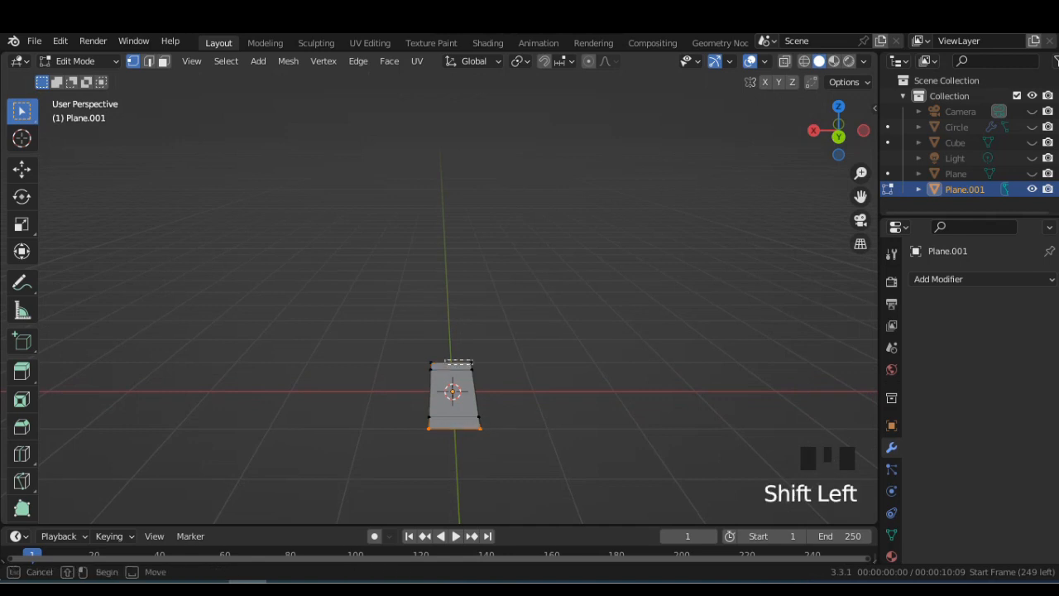
shift+click(431, 363)
click(838, 136)
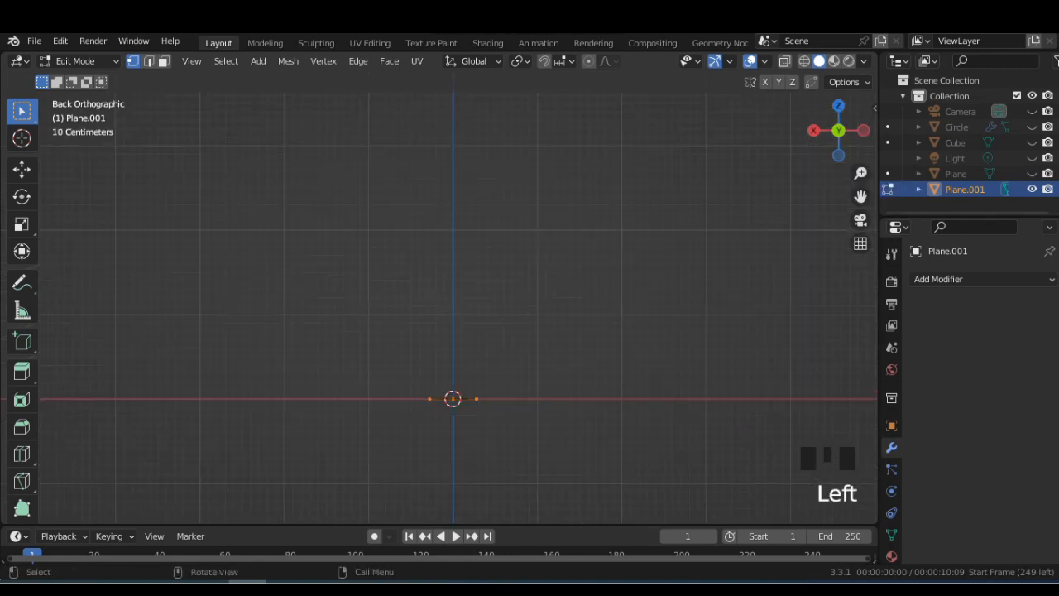
key(g)
key(Return)
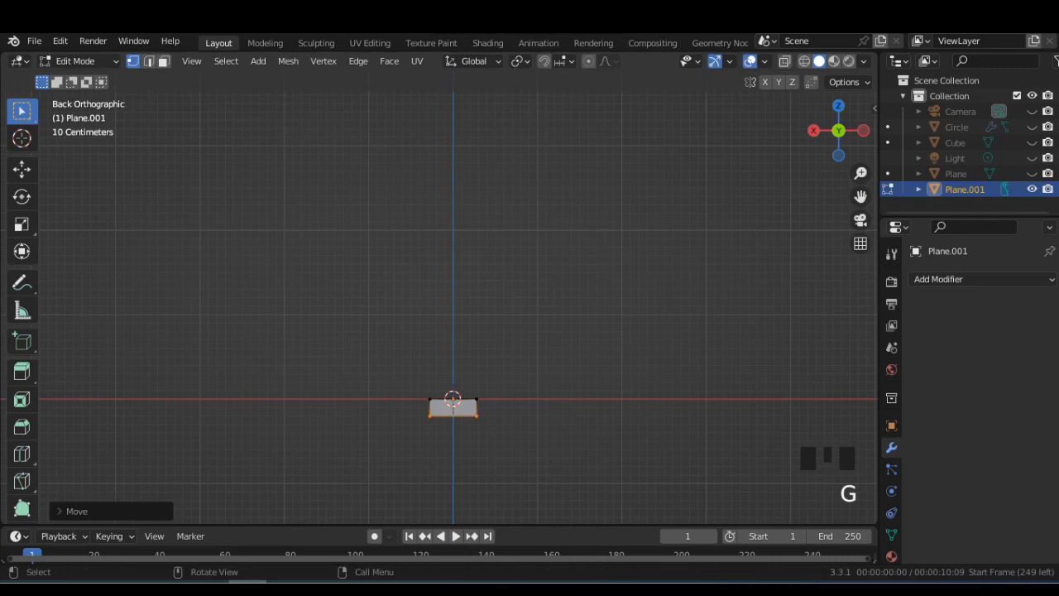
key(g)
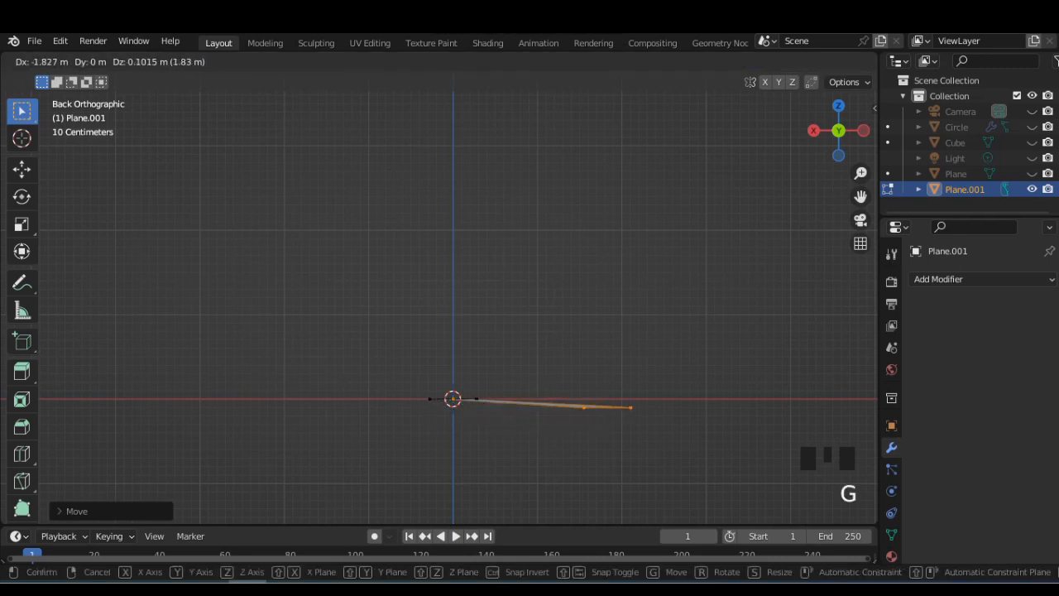
key(Return)
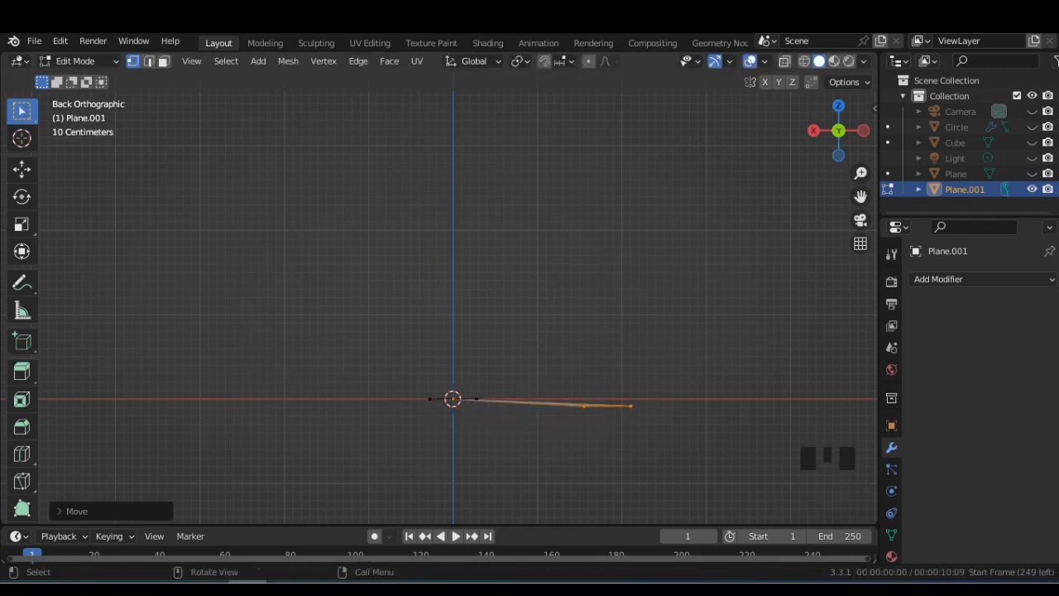
Try to raise the vertices of the strip's negative-X long edge about 0.08 m along Z.
click(474, 388)
click(474, 389)
drag(467, 380, 487, 400)
key(g)
key(z)
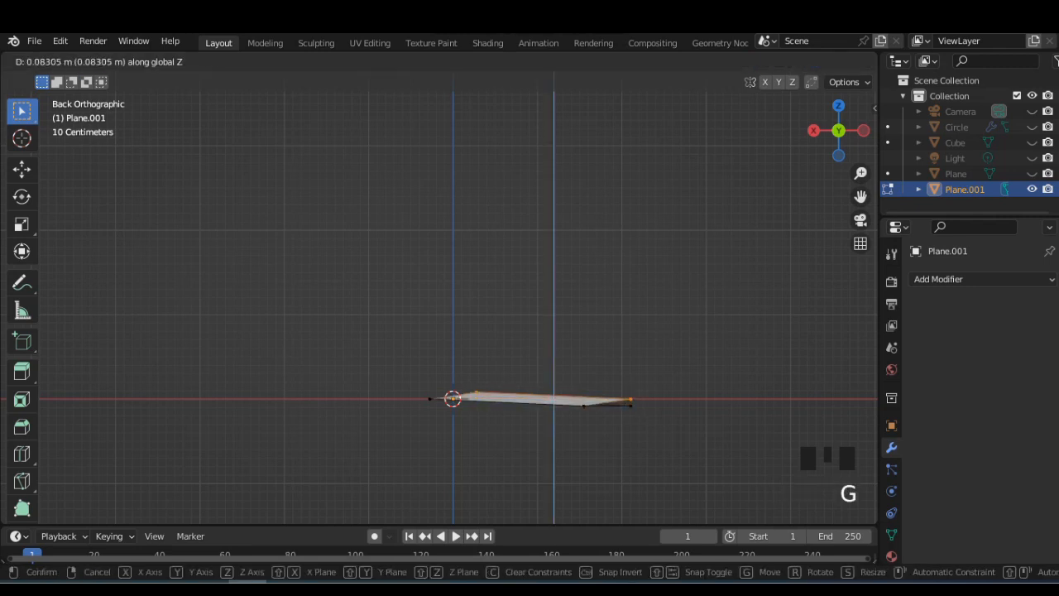
click(476, 381)
middle_drag(476, 381, 418, 372)
key(ctrl+z)
Switch to wireframe display and raise the vertices of the strip's negative-X long edge about 0.13 m along Z.
click(805, 61)
click(822, 128)
scroll(513, 364, up, 2)
drag(479, 420, 497, 441)
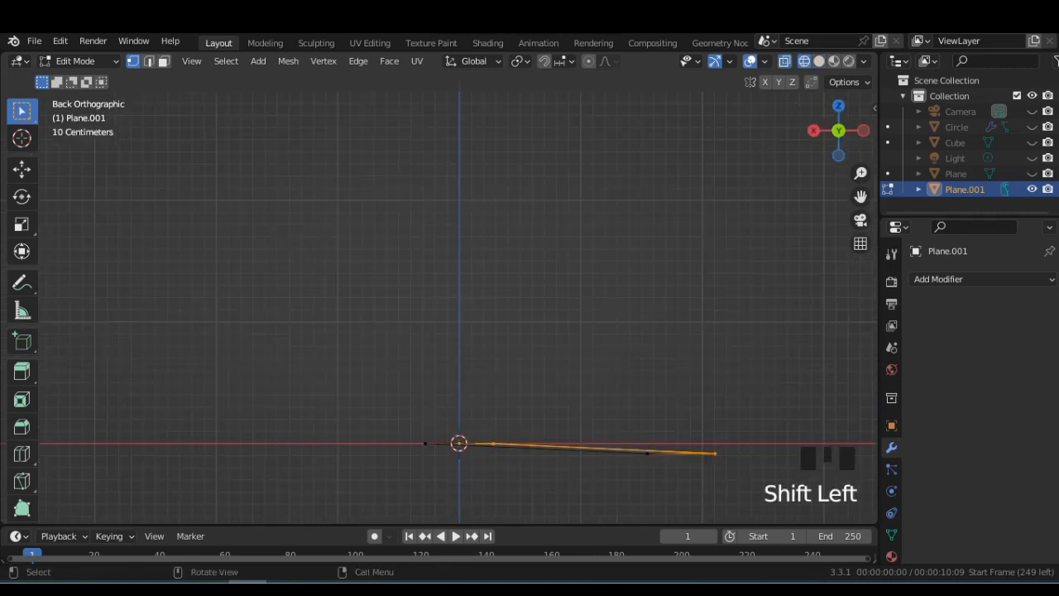
key(g)
key(z)
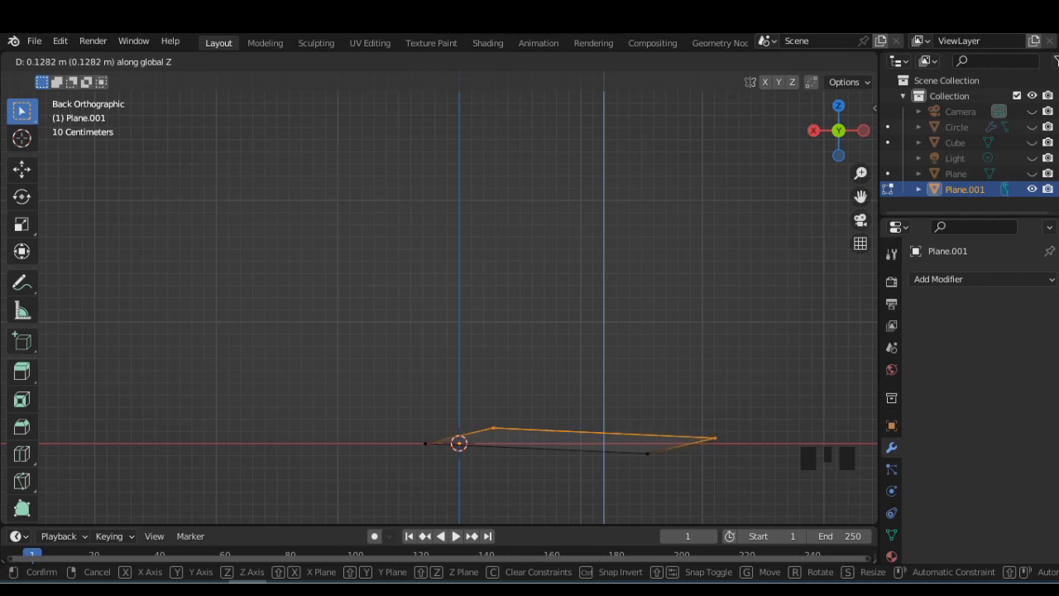
key(Return)
Move the far upper arm corners about 0.54 m toward positive X, above the lower corners, and raise the lower corners slightly.
click(715, 439)
key(g)
key(x)
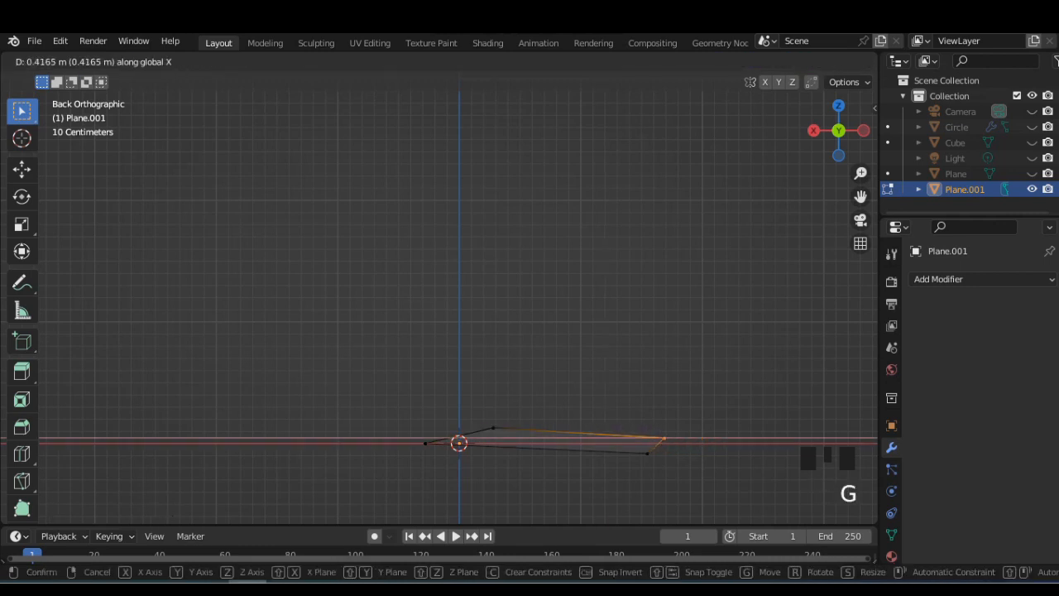
click(648, 438)
click(647, 453)
key(g)
key(z)
key(Return)
Subdivide the arms' long lower edges once to give each a midpoint vertex.
key(ctrl+r)
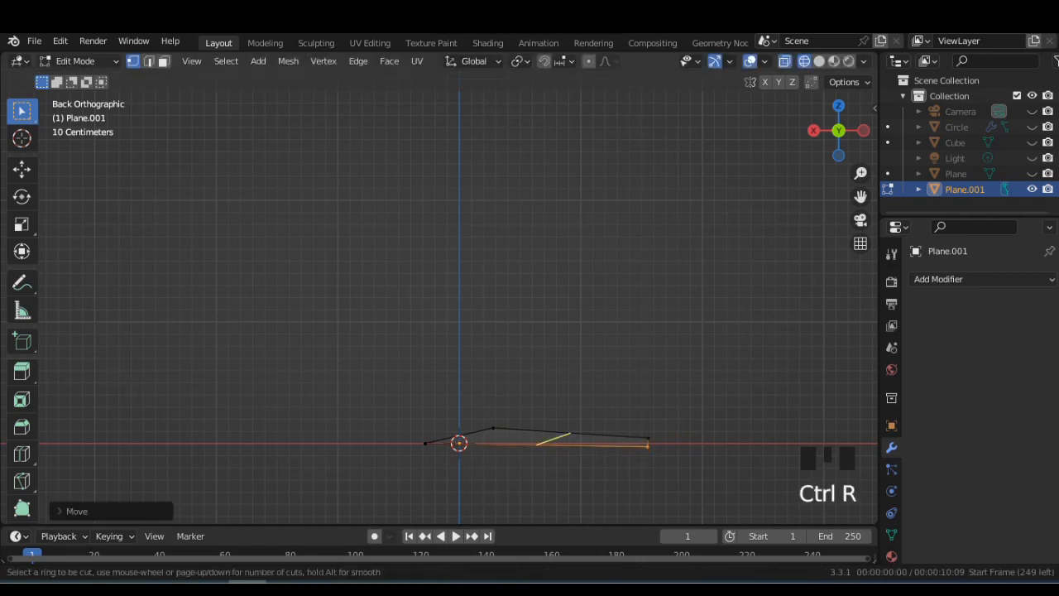
right_click(553, 438)
shift+drag(408, 436, 459, 467)
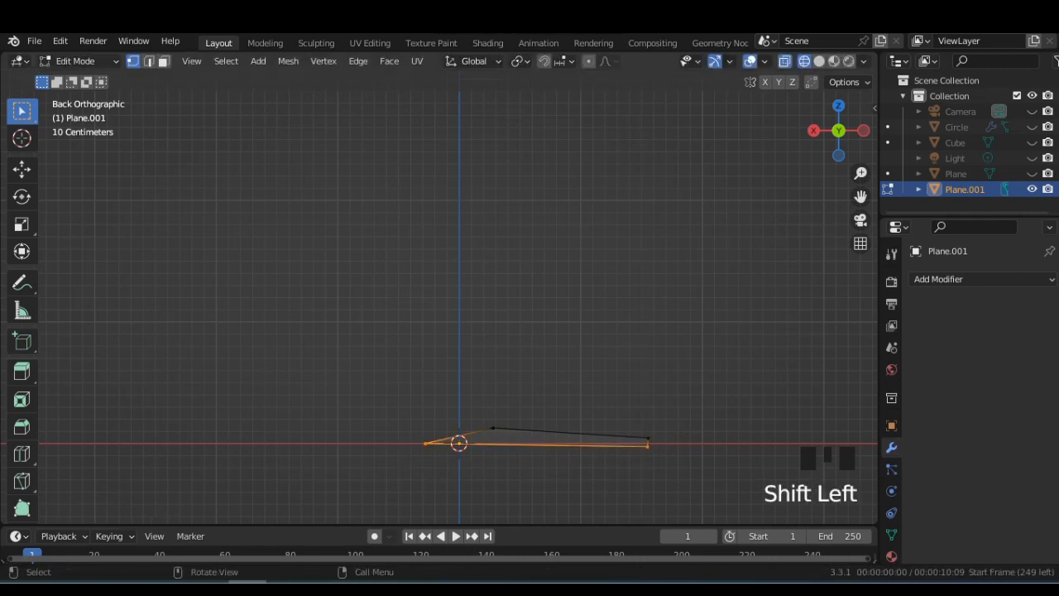
right_click(459, 229)
click(459, 229)
Raise the new midpoint vertices slightly and move them along X to sit below the upper bend corners.
click(536, 444)
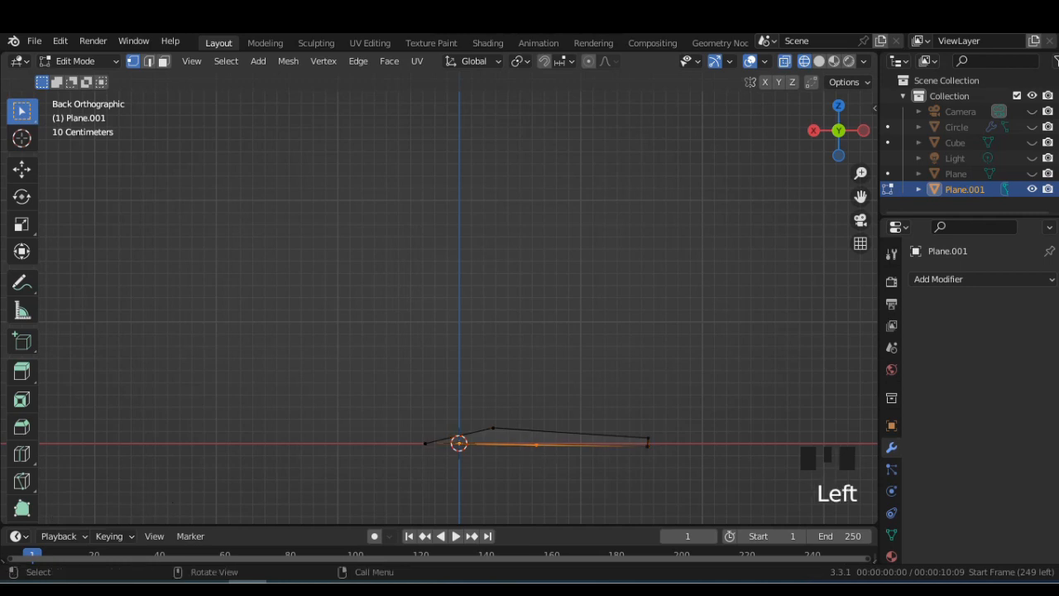
key(g)
key(z)
click(537, 442)
key(g)
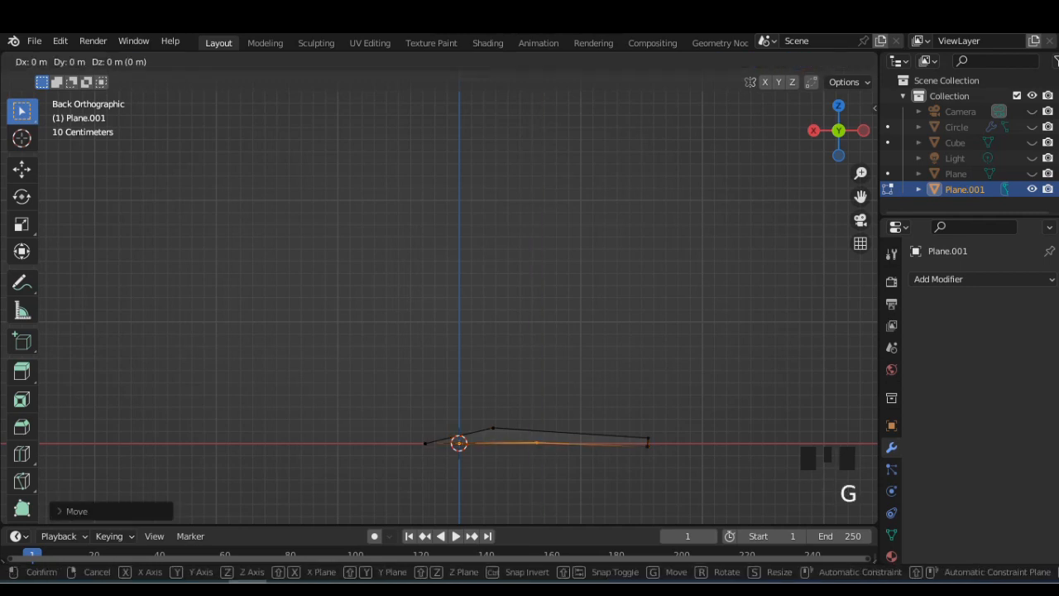
click(494, 441)
Try to move one arm end together with the midpoint vertices about 0.17 m toward negative Y in top view.
key(Tab)
scroll(563, 463, down, 2)
middle_drag(494, 441, 622, 468)
click(839, 138)
click(838, 107)
key(Tab)
shift+middle_drag(294, 214, 333, 240)
shift+click(333, 241)
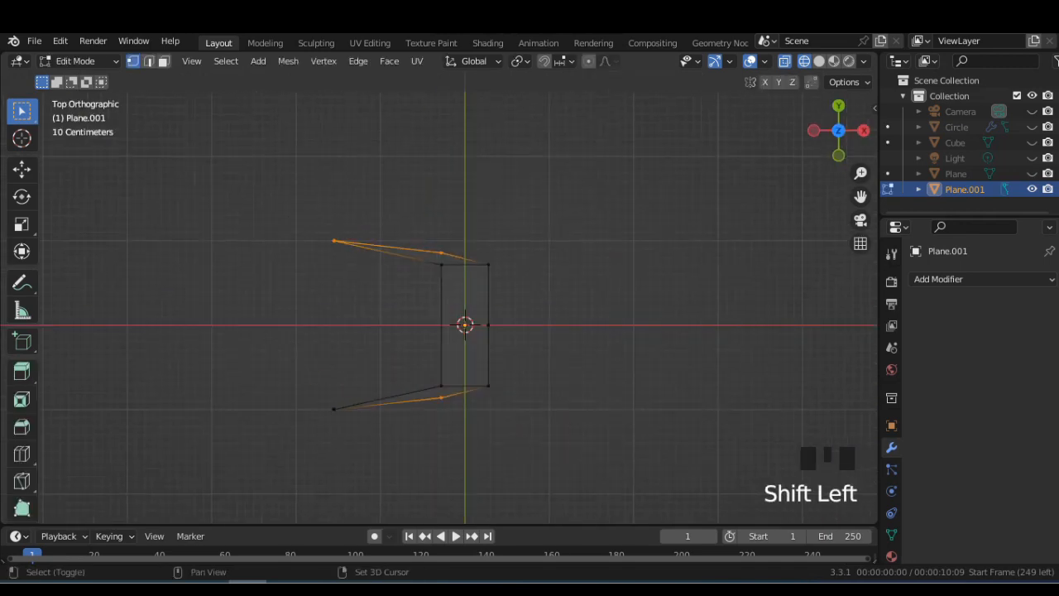
key(g)
key(y)
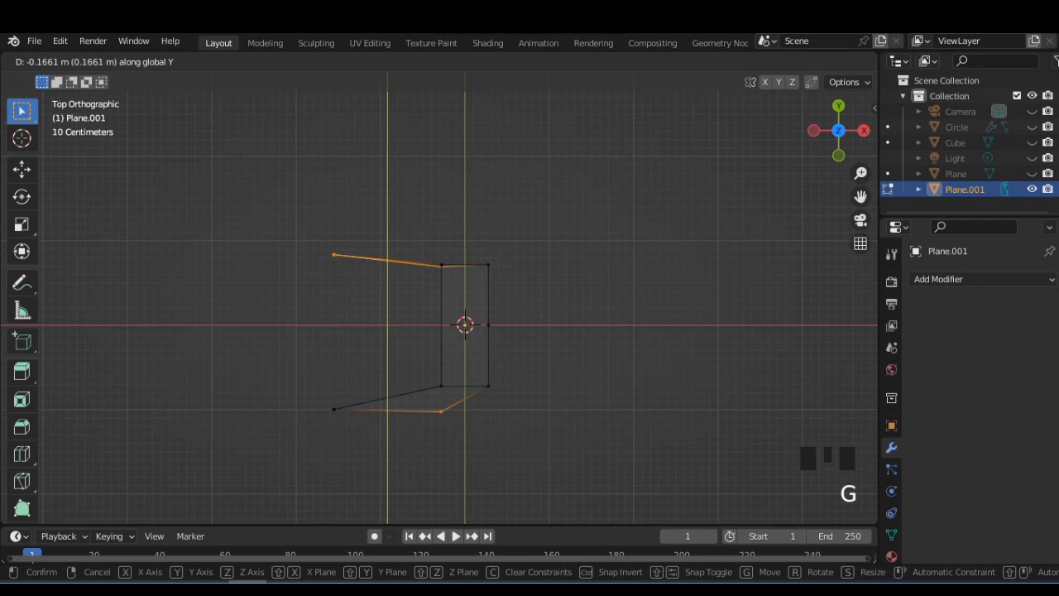
click(334, 254)
key(ctrl+z)
Move both arm ends inward along Y, the positive-Y end about 0.26 m and the negative-Y end about 0.19 m.
key(g)
key(y)
click(333, 261)
click(334, 408)
key(g)
key(y)
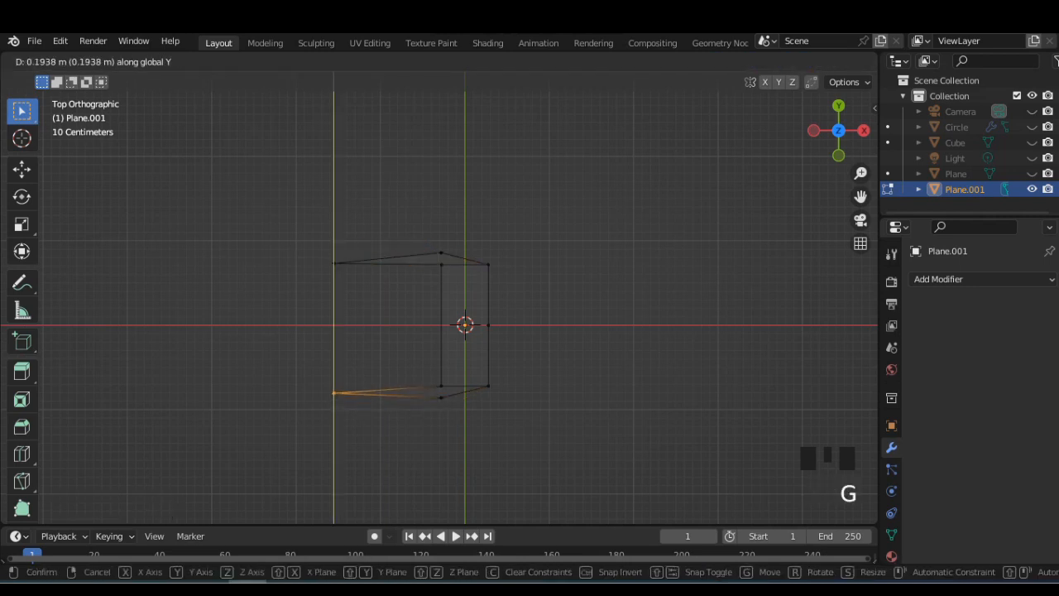
click(333, 393)
Move the midpoint vertex of each arm inward along Y until it lines up with the strip's bend corner.
click(441, 398)
click(441, 398)
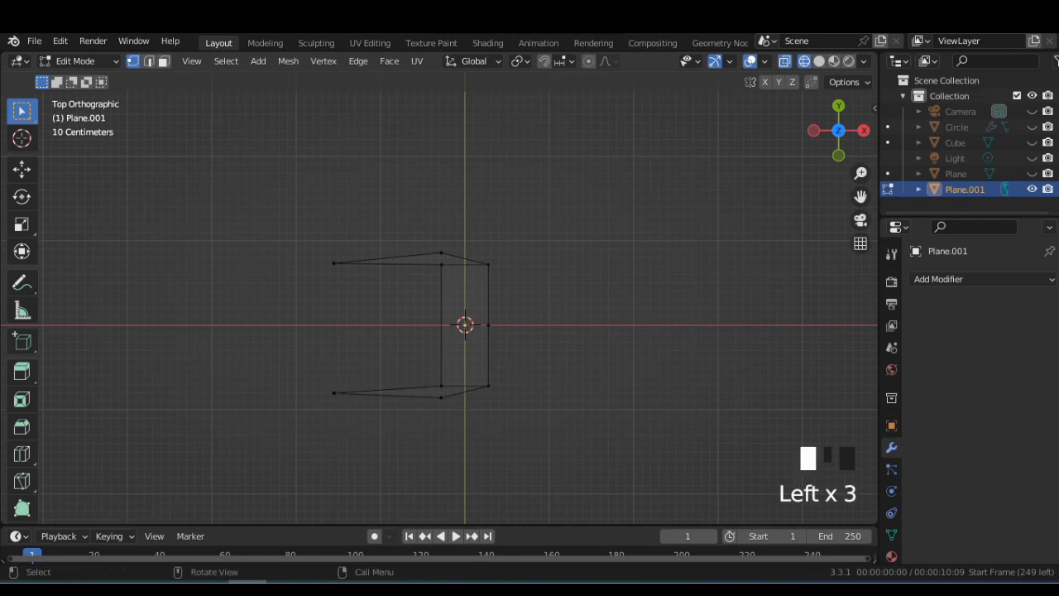
key(g)
key(y)
click(441, 386)
click(441, 253)
key(g)
key(y)
click(441, 265)
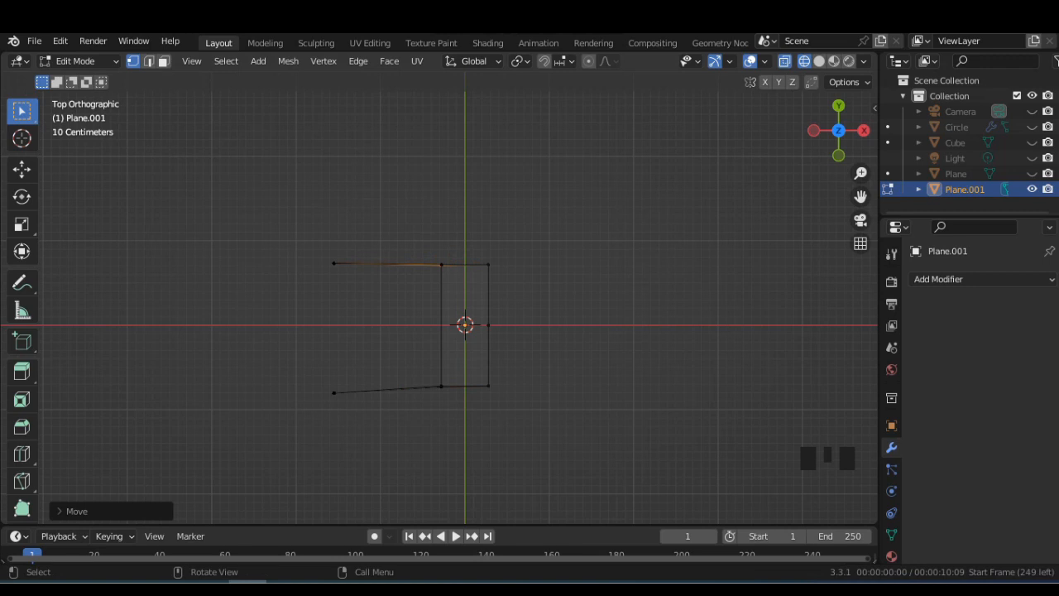
Move the negative-Y arm end further inward along Y to make that arm straight.
click(334, 392)
key(g)
key(y)
click(334, 386)
In front view, select all the vertices along the piece's lower edge and move them down about 0.12 m along Z.
key(Tab)
middle_drag(348, 381, 414, 277)
click(840, 123)
scroll(438, 306, up, 2)
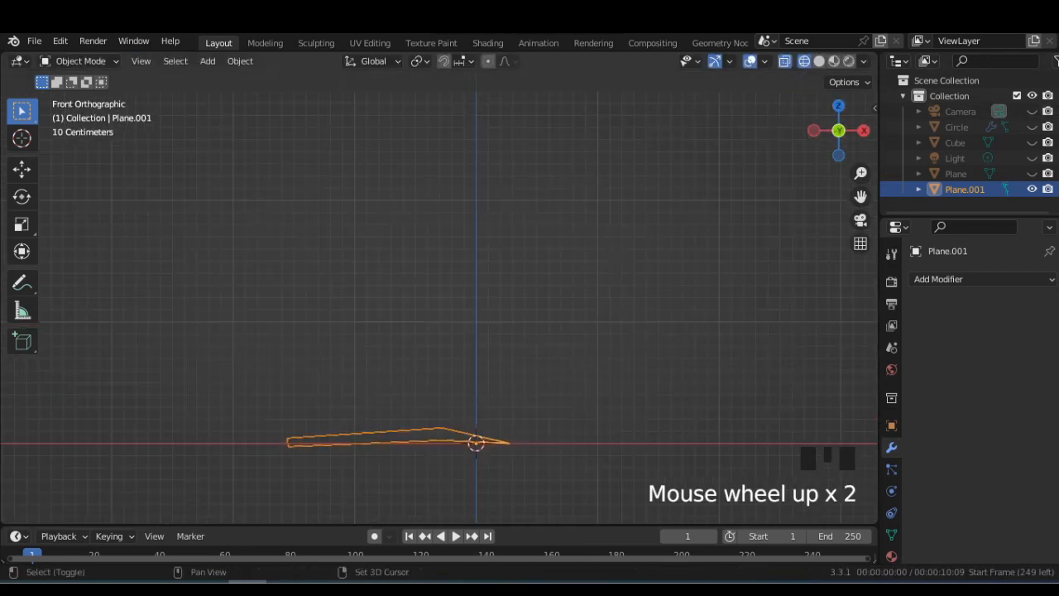
key(Tab)
shift+click(442, 383)
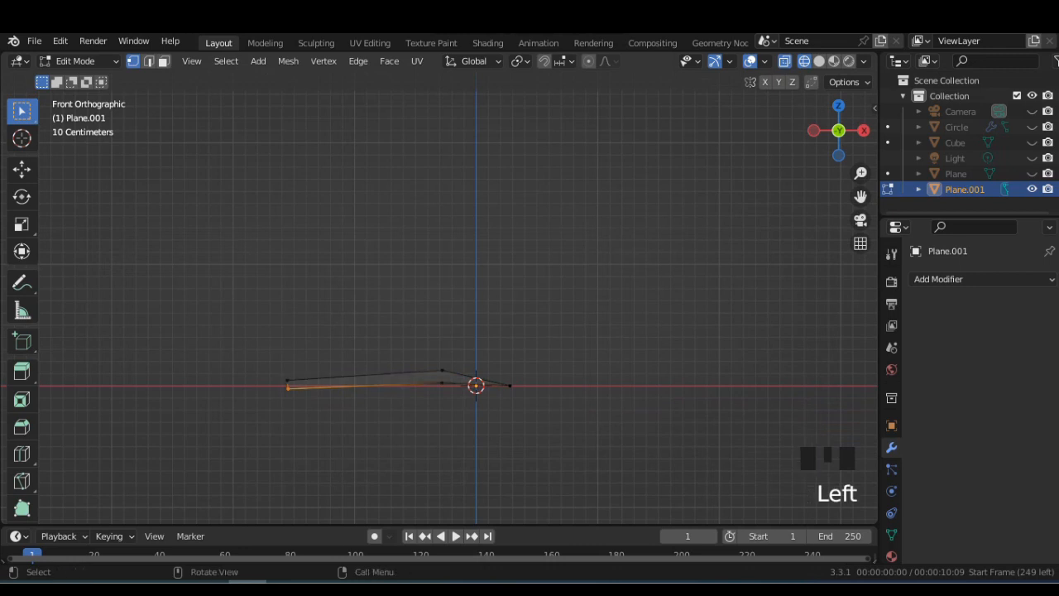
shift+click(511, 386)
key(g)
key(z)
click(511, 400)
Add a single-vertex mesh object and move its vertex toward the open end of the arms.
key(Tab)
middle_drag(510, 401, 377, 418)
middle_drag(497, 406, 382, 405)
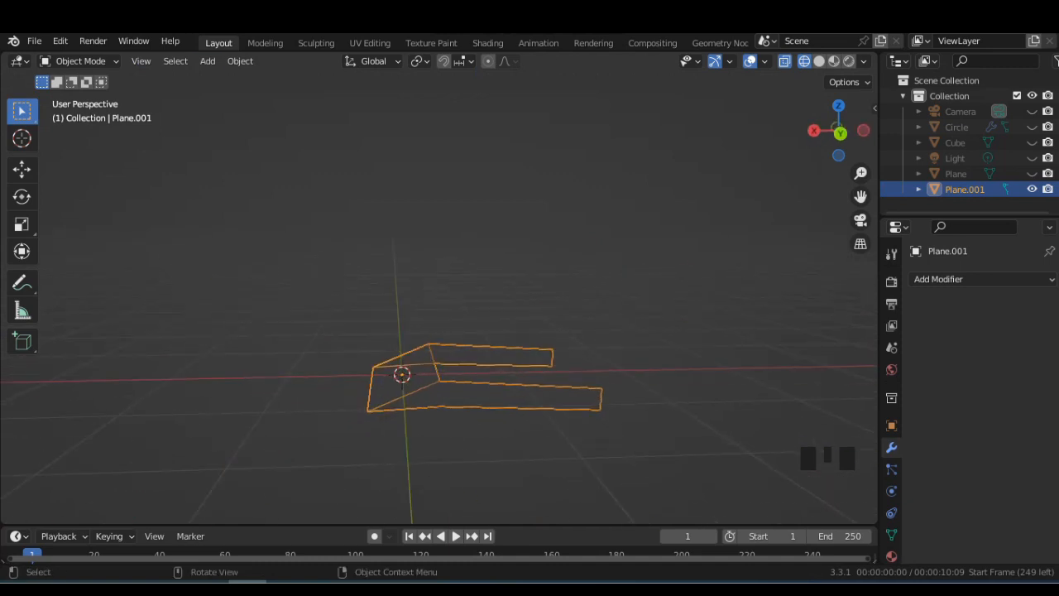
click(207, 60)
mouse_move(240, 79)
mouse_move(372, 361)
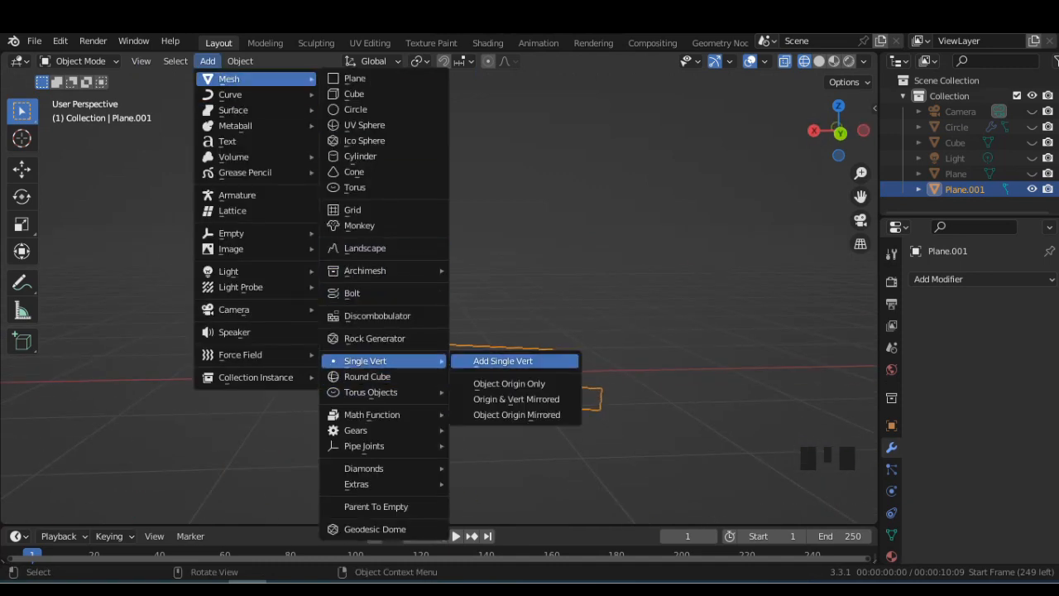
click(502, 361)
key(g)
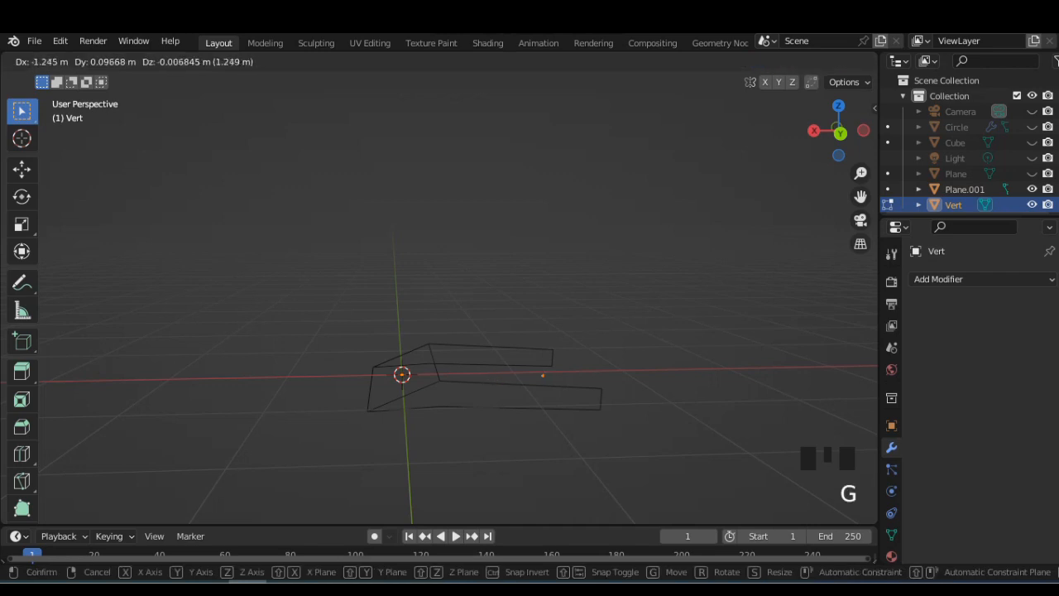
click(652, 359)
Position the vertex just inside the arm ends at mid height in back view and center it between the arms in side view.
click(839, 134)
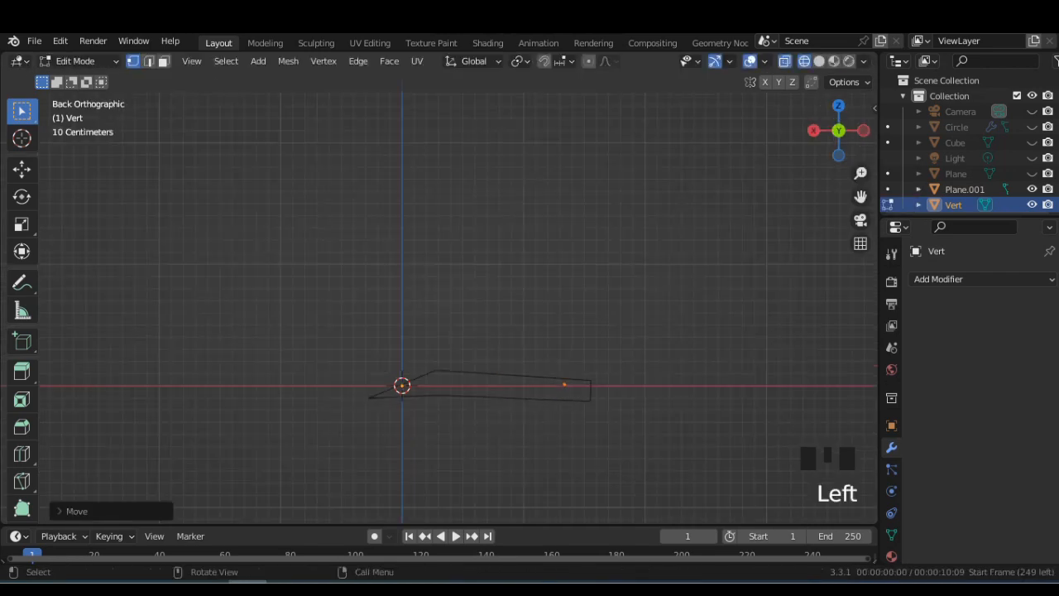
key(g)
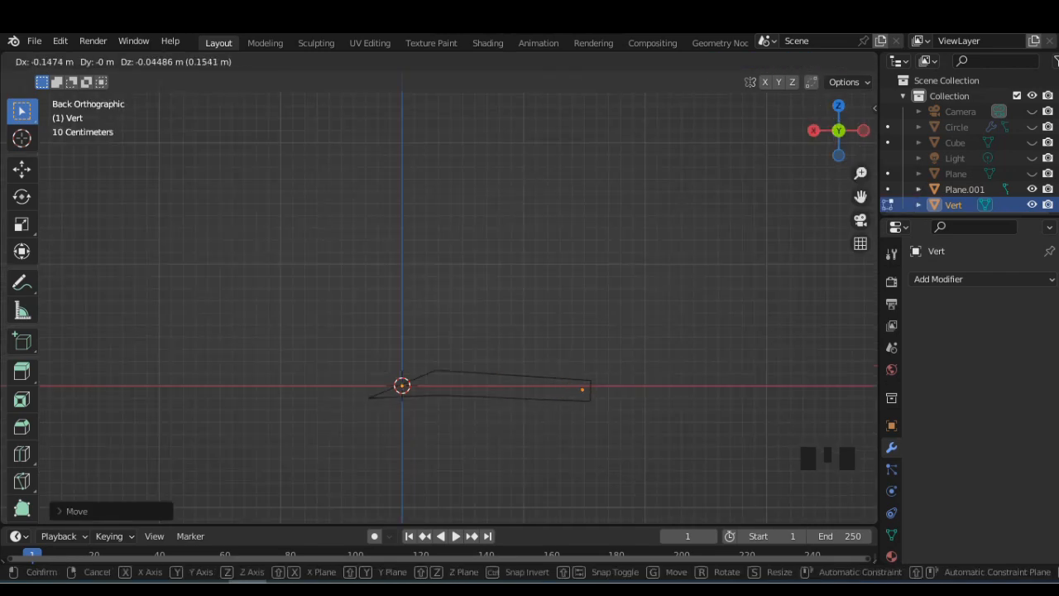
click(819, 139)
click(813, 130)
key(g)
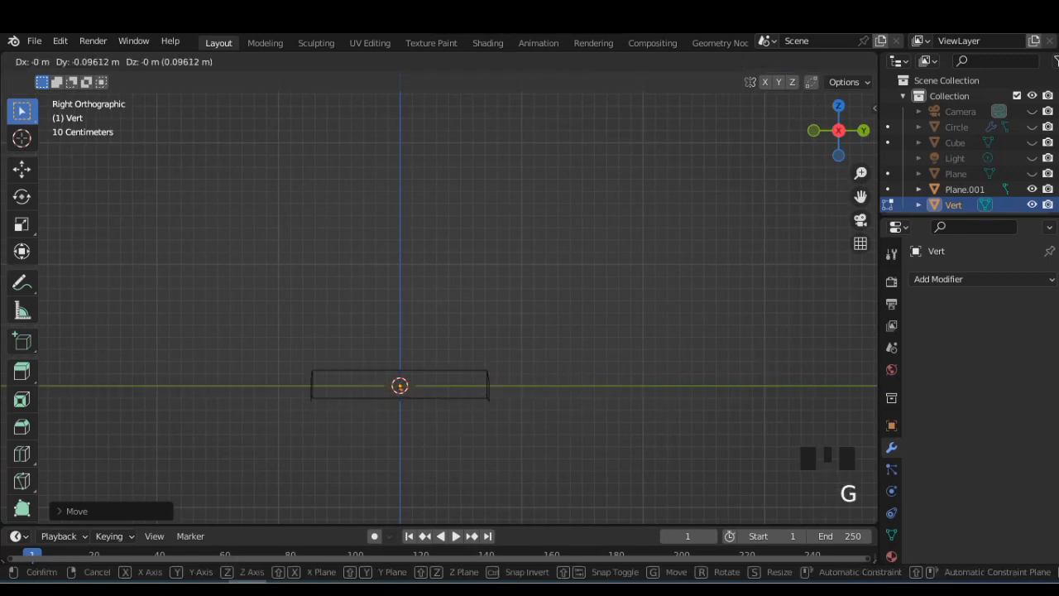
click(802, 132)
Move the vertex about 0.8 m toward positive Y in top view, and extrude it about 1.6 m toward negative Y across both arms.
click(838, 106)
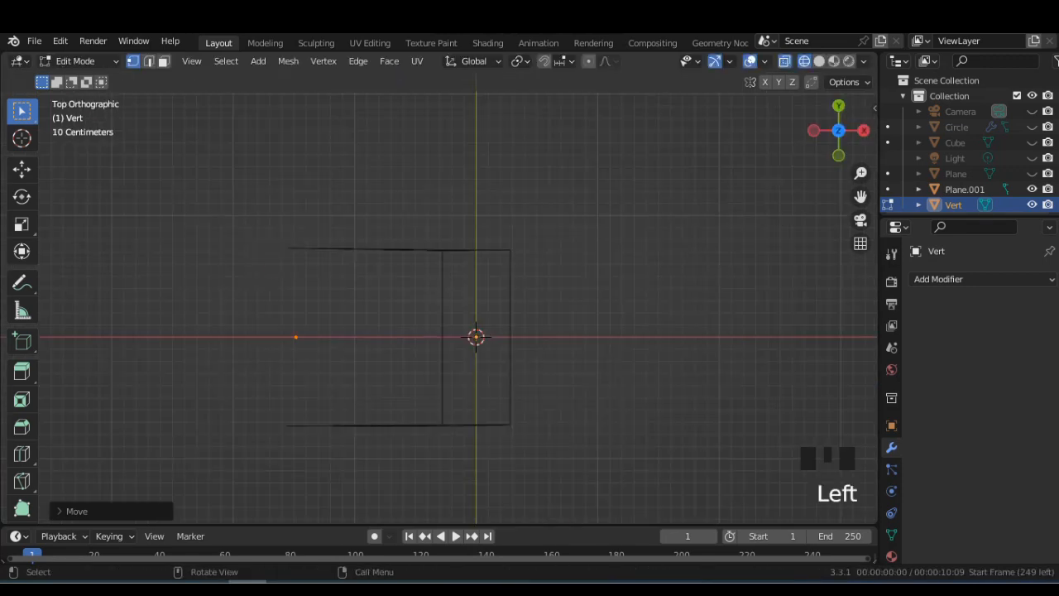
key(g)
key(y)
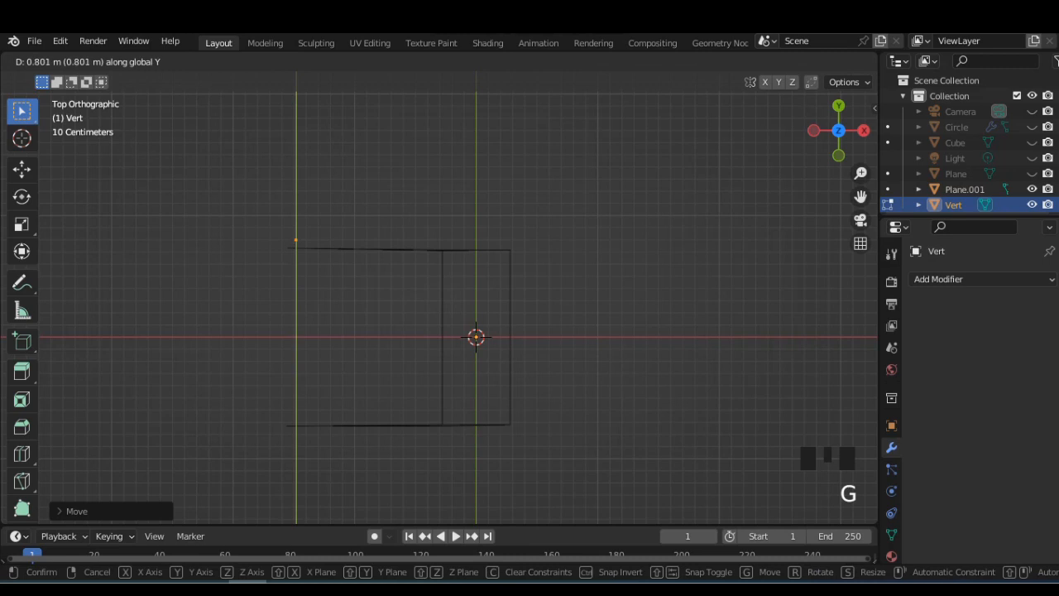
click(296, 240)
key(e)
key(y)
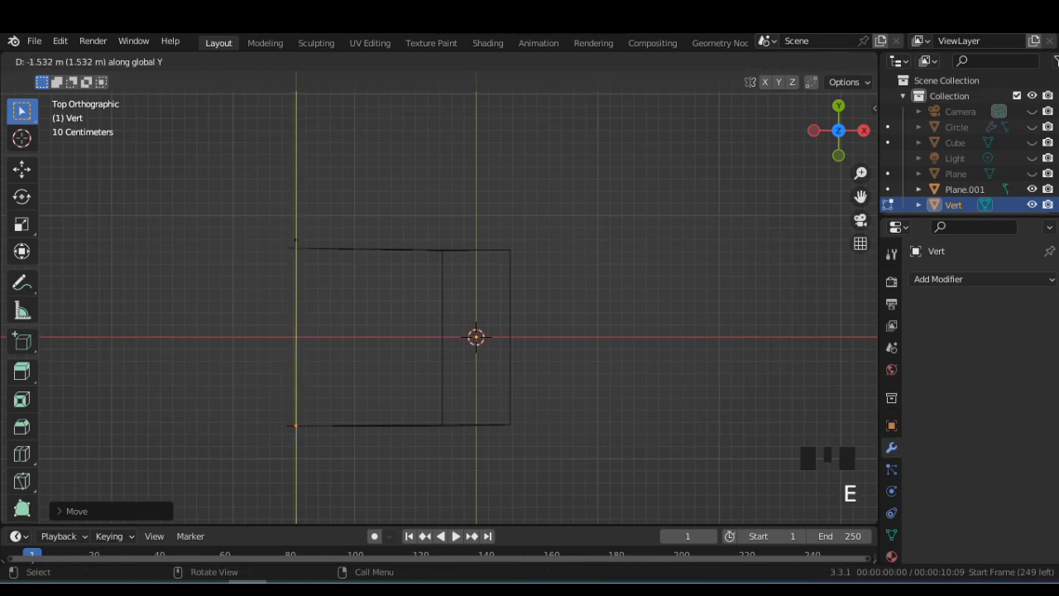
key(Return)
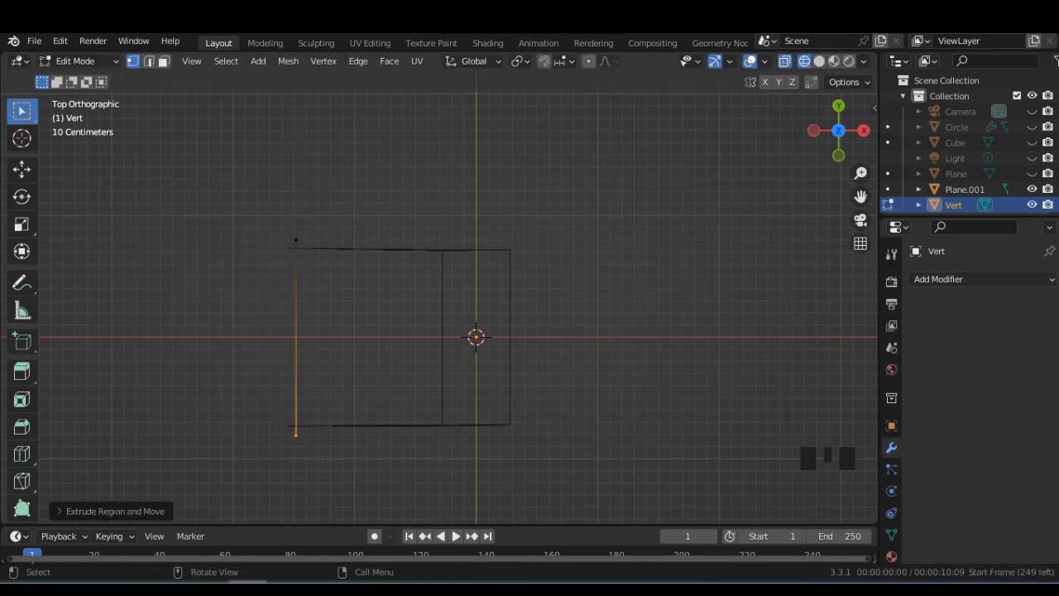
key(Tab)
click(939, 279)
click(757, 515)
click(1026, 339)
Add a Skin modifier to the extruded edge and shrink its skin radius to make a thin bar between the arm ends.
click(939, 278)
click(749, 528)
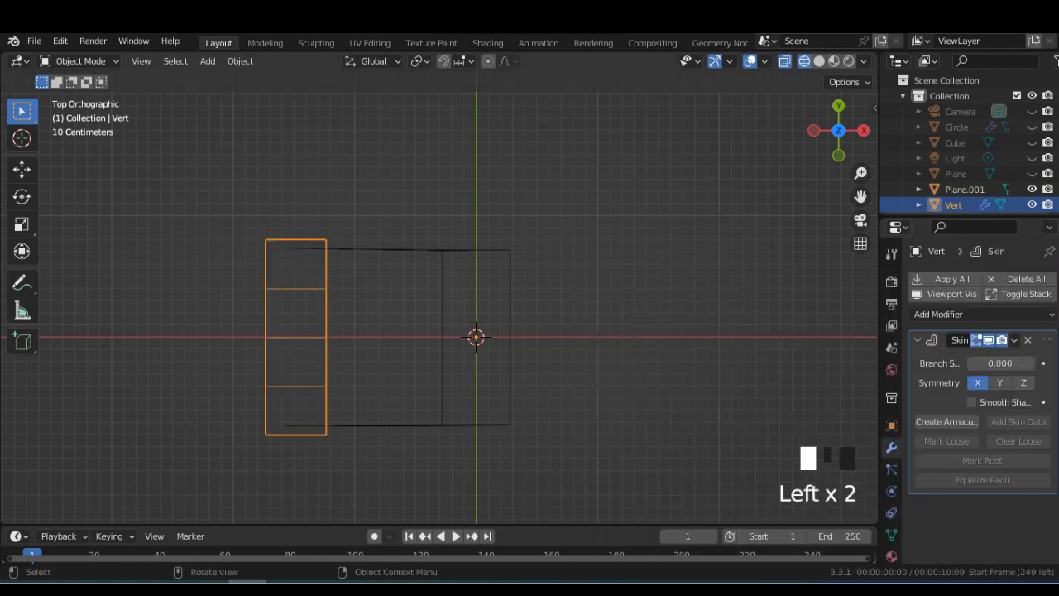
middle_drag(530, 331, 579, 273)
click(819, 61)
key(Tab)
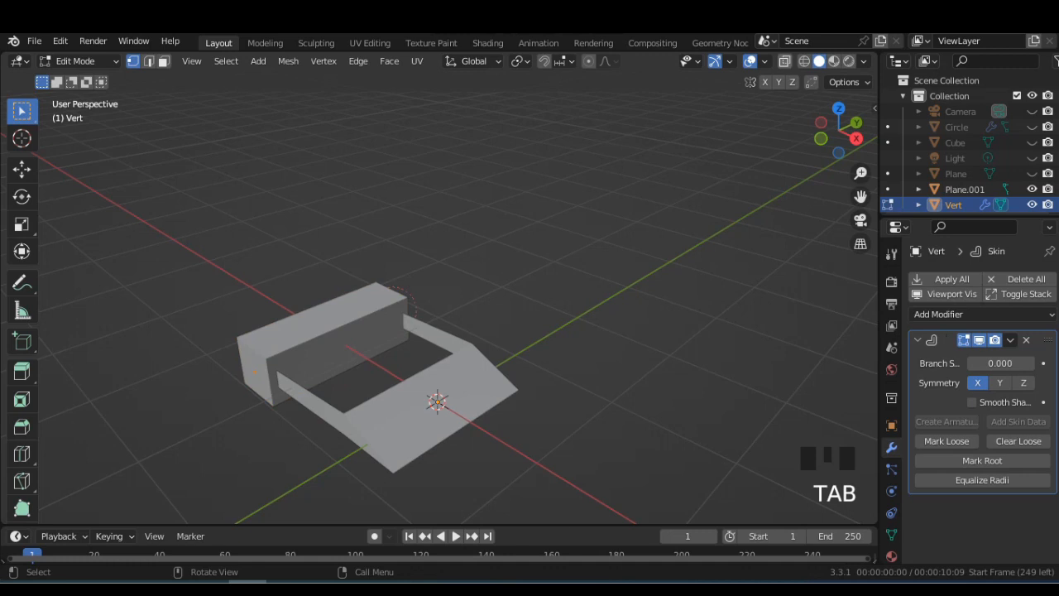
click(785, 61)
scroll(438, 315, up, 2)
key(ctrl+a)
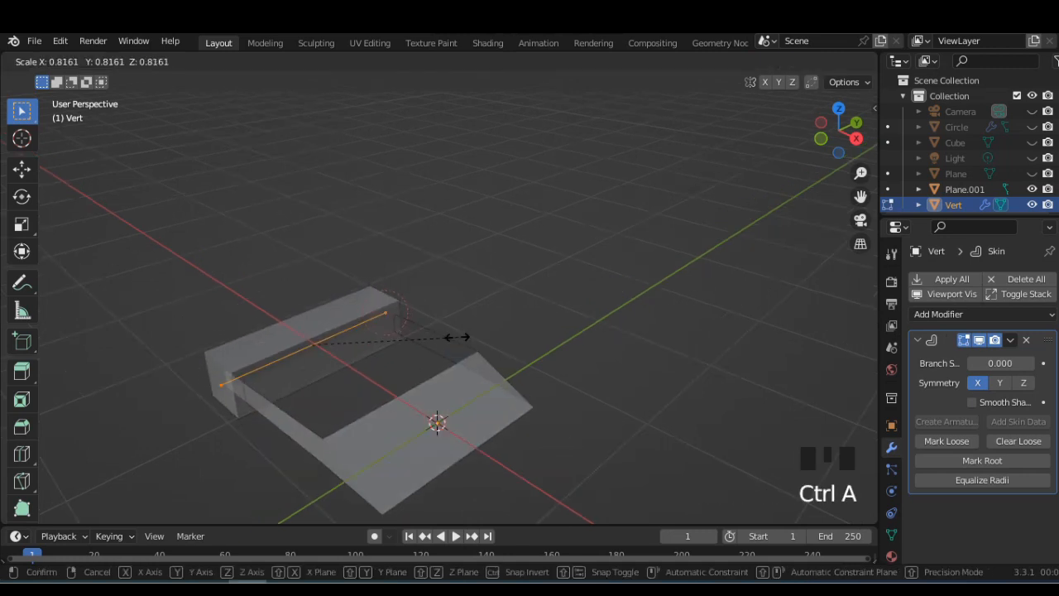
click(317, 339)
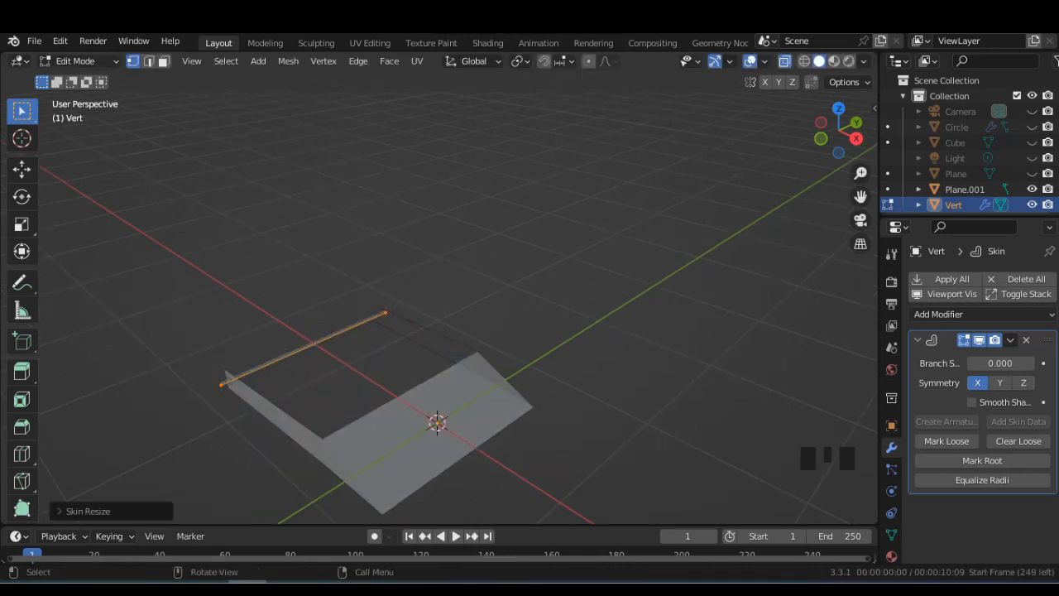
Apply the bar's Skin modifier in Object Mode.
click(1010, 340)
key(Tab)
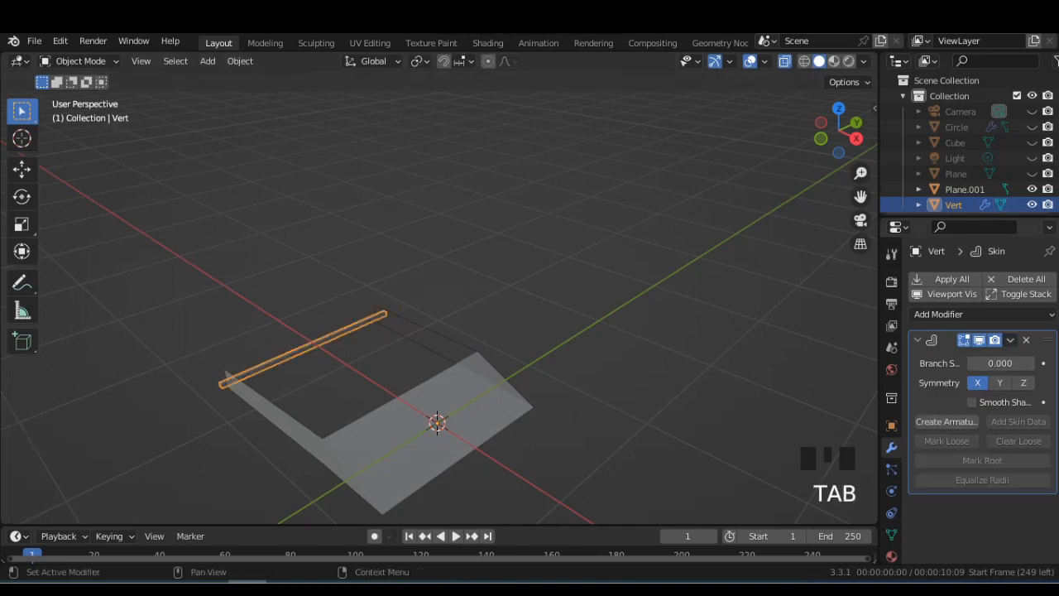
click(1026, 339)
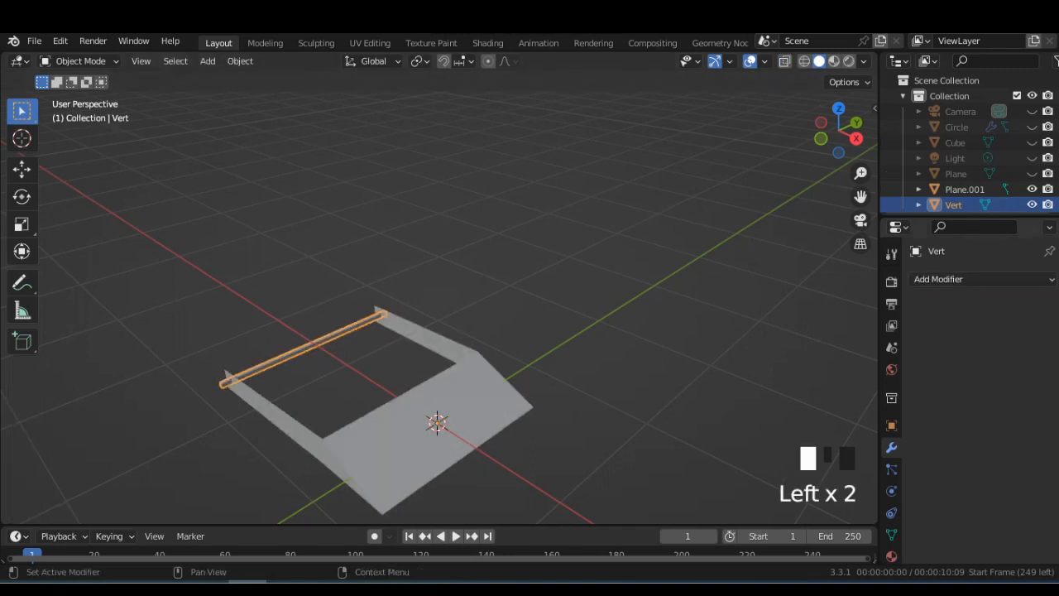
Add a Subdivision Surface modifier with 3 viewport levels to the bar and apply it.
click(981, 278)
click(745, 529)
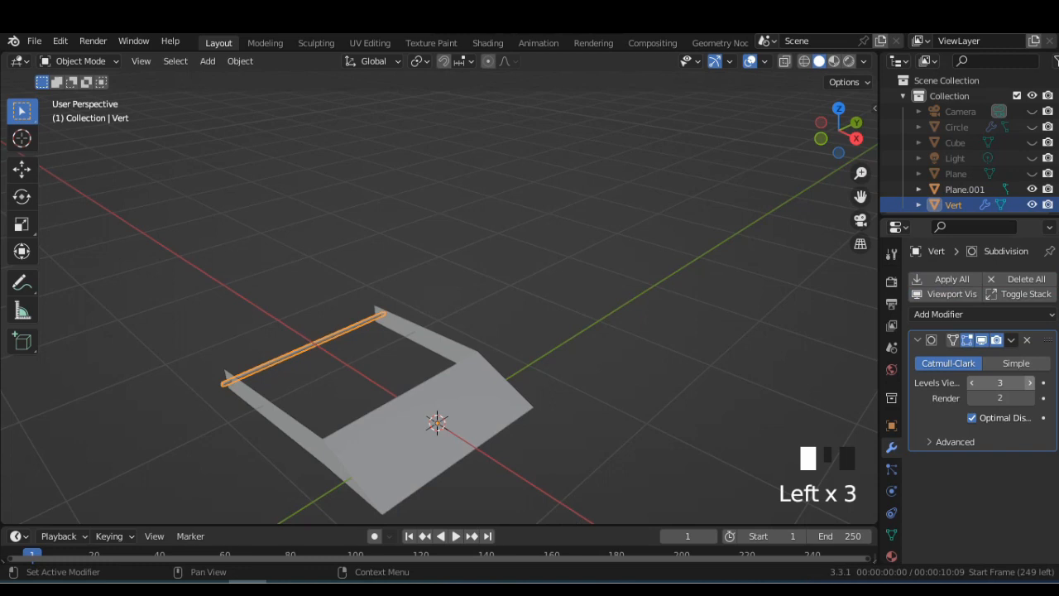
click(1011, 339)
click(943, 358)
Select the folded strip in top view, add a Mirror modifier to it, and open its mesh for editing.
middle_drag(579, 348, 786, 207)
click(838, 133)
scroll(580, 289, down, 2)
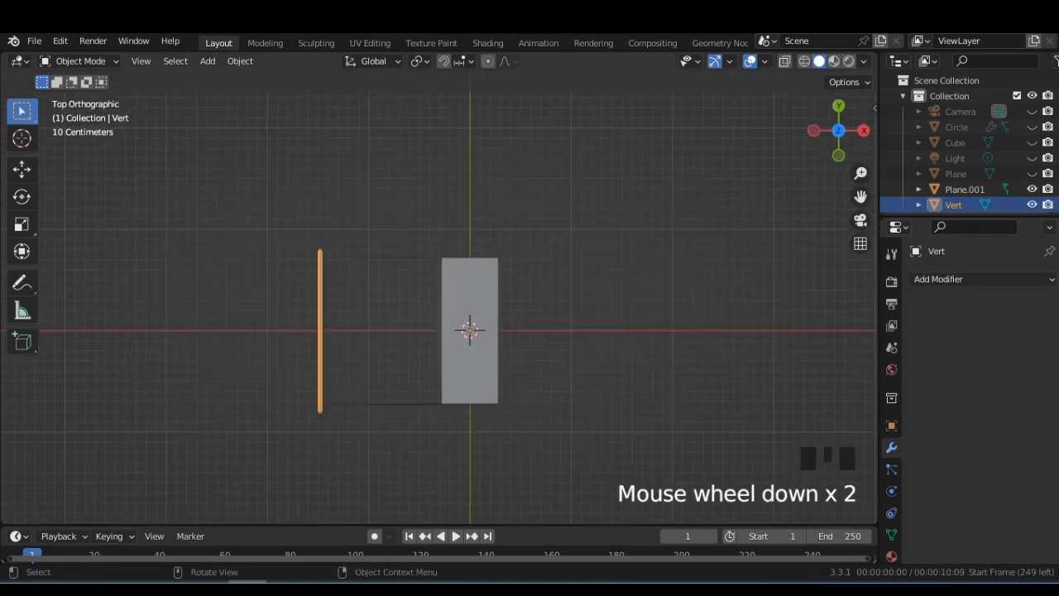
click(473, 327)
click(980, 279)
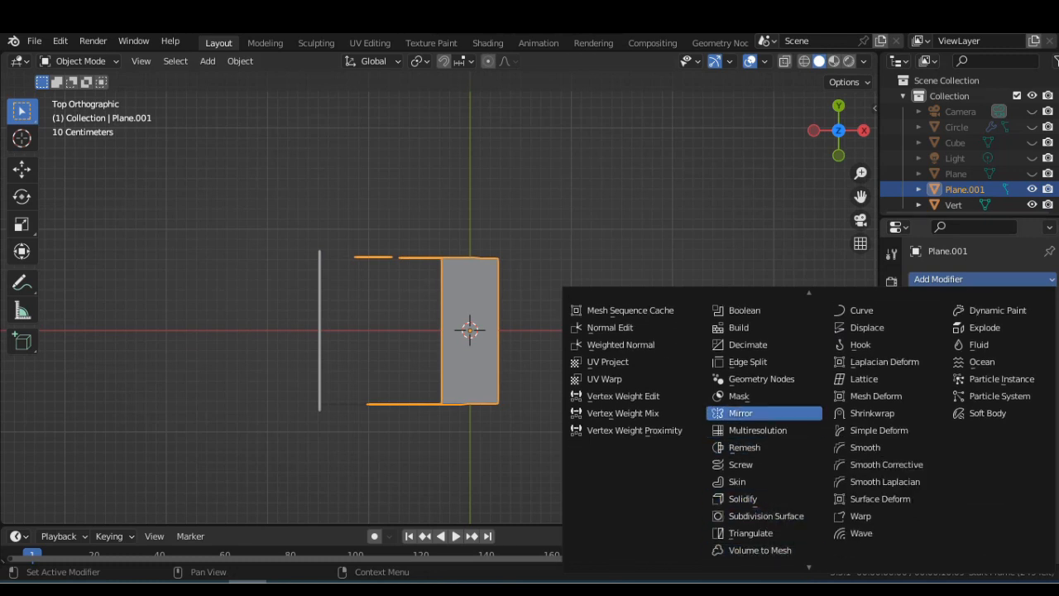
click(740, 413)
key(Tab)
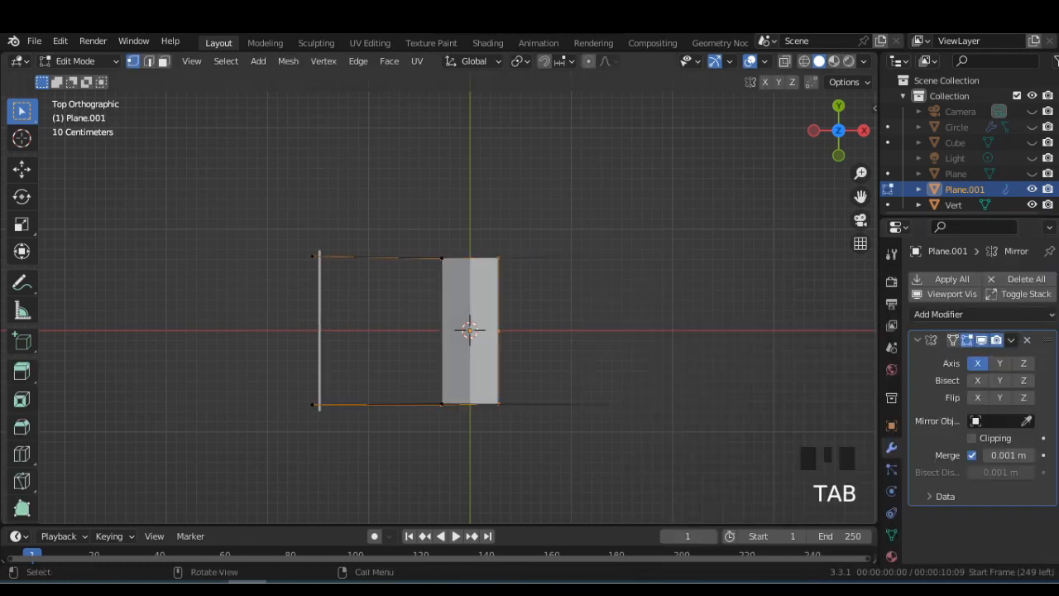
Move the strip's mesh along X until its open ends meet the mirrored half at the centre, and leave mesh editing.
key(g)
key(x)
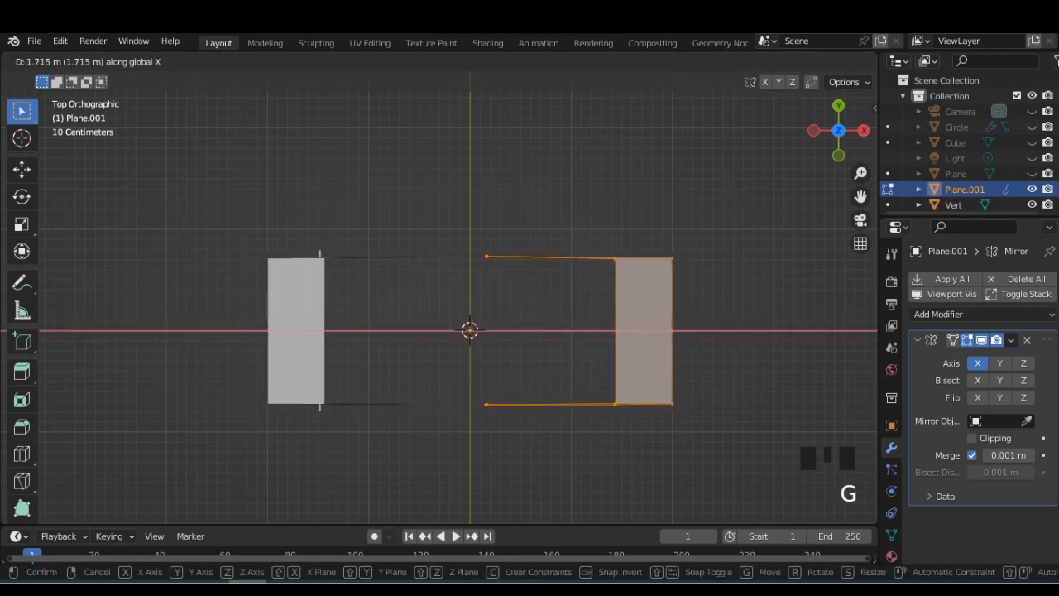
click(629, 347)
middle_drag(629, 347, 653, 248)
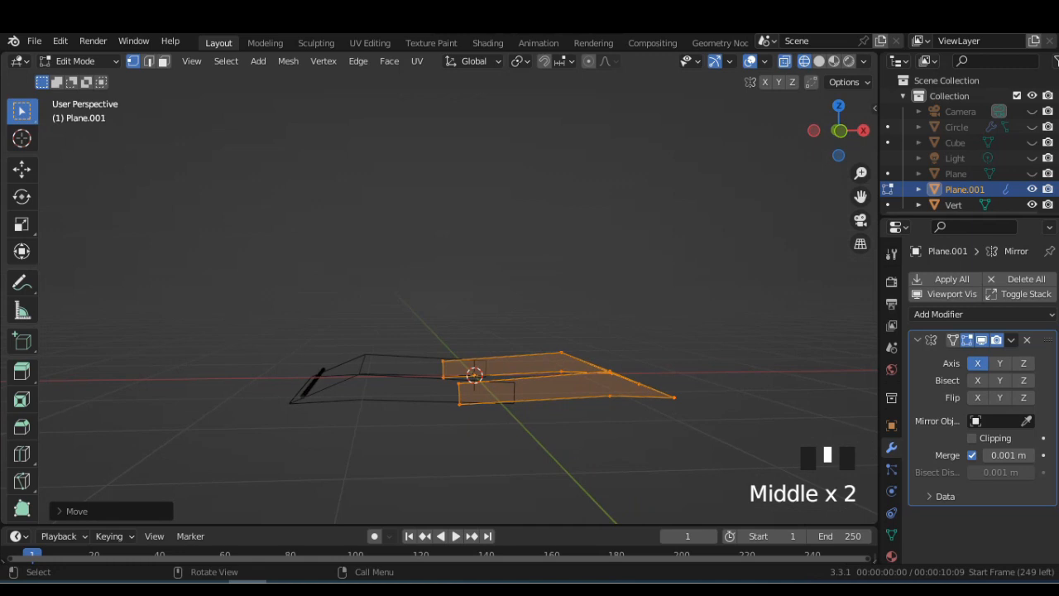
key(g)
key(x)
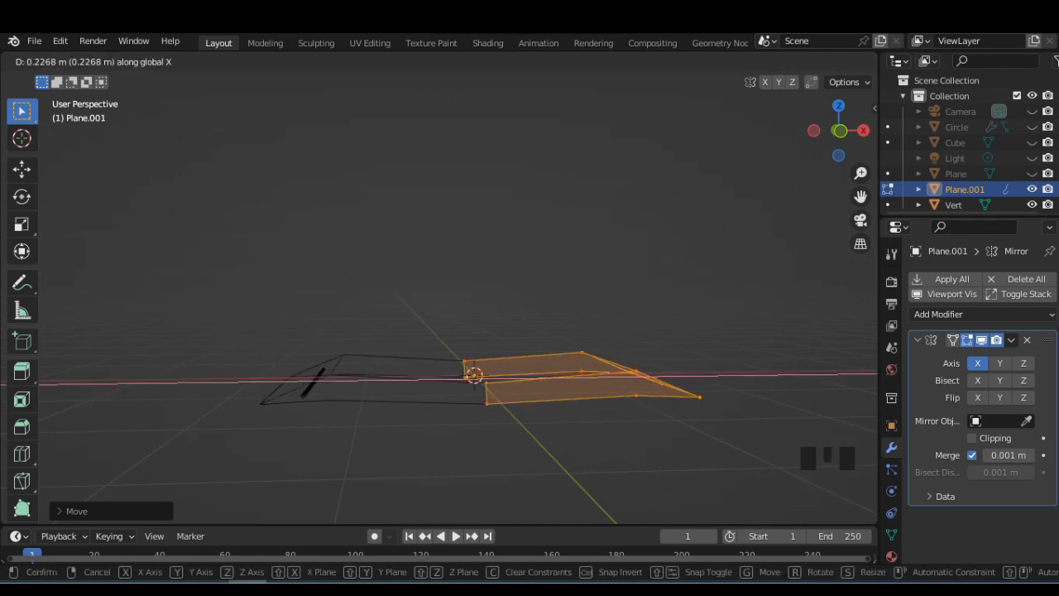
key(Return)
key(Tab)
Select the mirrored frame and the thin bar in front view and move both up above the ground line.
middle_drag(480, 380, 497, 364)
scroll(480, 381, up, 2)
key(KP_1)
scroll(496, 331, up, 2)
shift+middle_drag(530, 331, 483, 302)
click(482, 302)
key(Tab)
key(Tab)
key(a)
key(g)
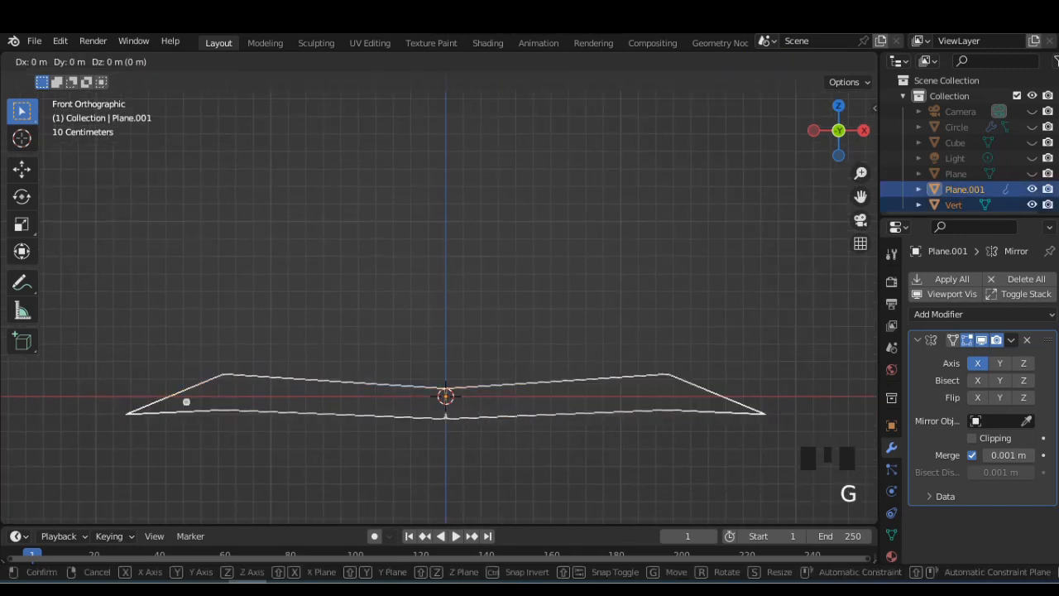
click(187, 315)
Move the thin bar about 1.47 m along X to the middle of the frame.
middle_drag(187, 315, 249, 274)
scroll(224, 307, down, 2)
middle_drag(219, 306, 217, 338)
click(212, 342)
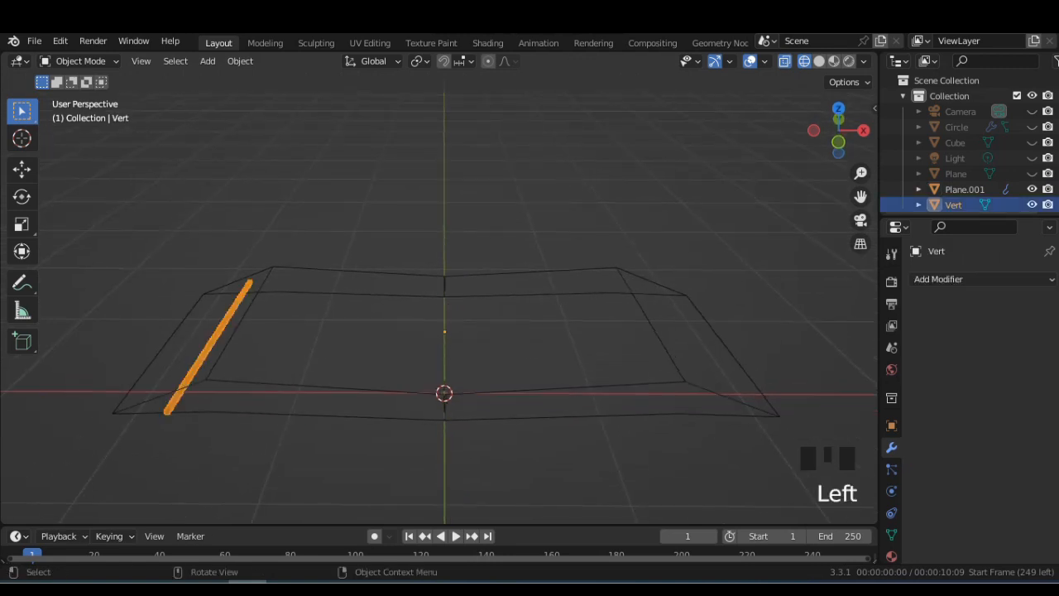
key(g)
key(x)
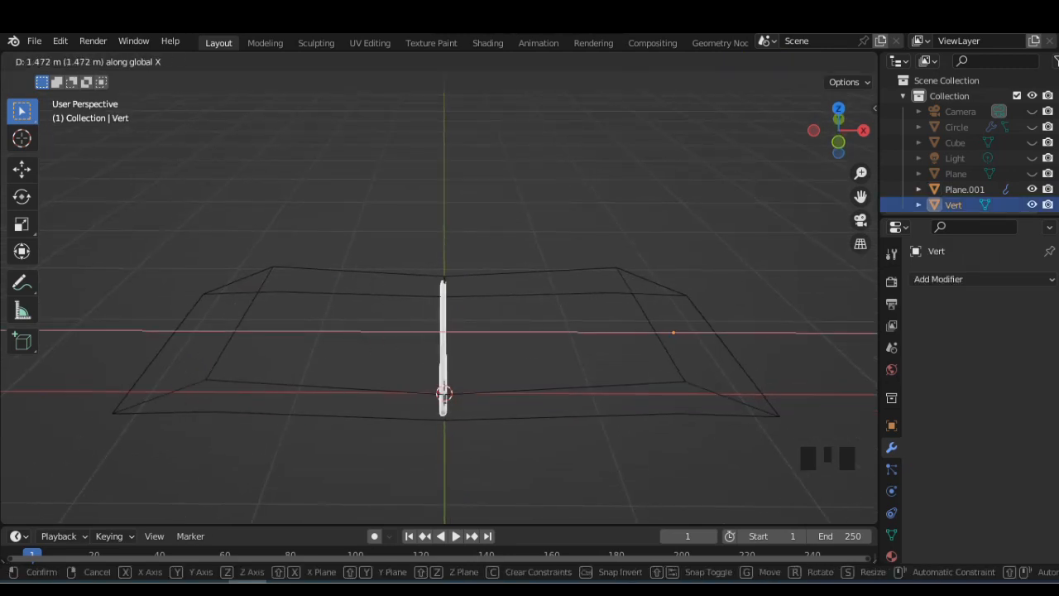
click(443, 341)
Apply the frame's Mirror modifier and display the model in solid shading.
click(838, 141)
click(965, 190)
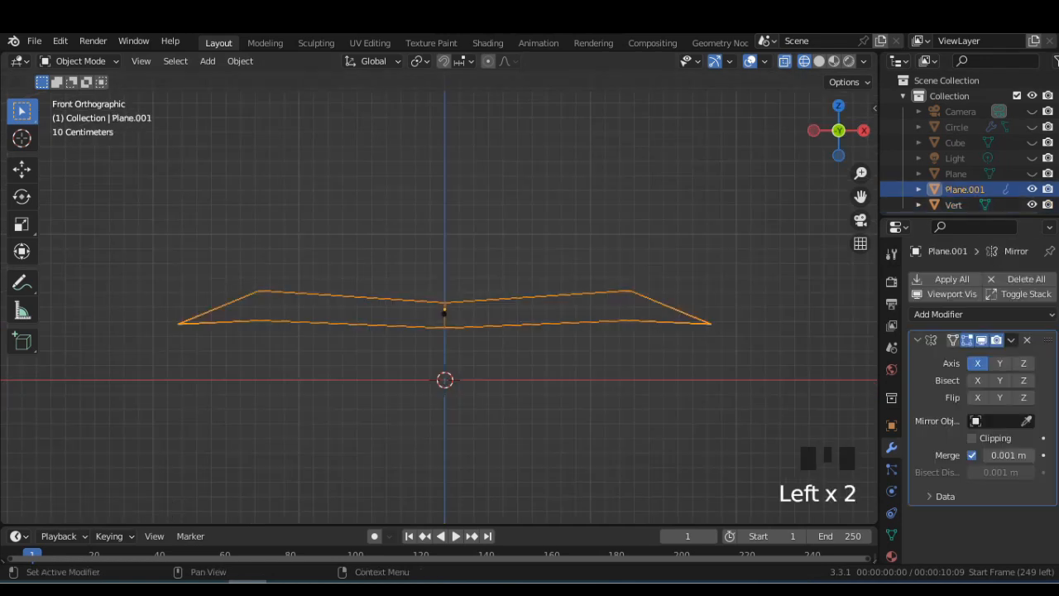
click(1011, 340)
click(951, 358)
click(819, 62)
mouse_move(629, 240)
middle_down()
mouse_move(537, 310)
mouse_move(463, 314)
middle_up()
scroll(464, 314, down, 2)
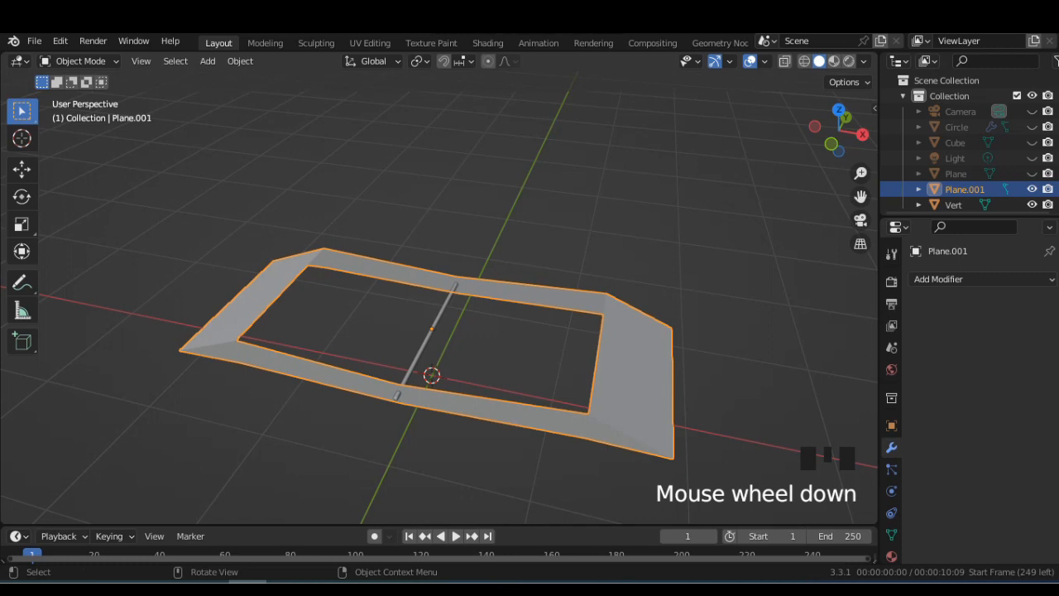
Join the frame and the thin bar into one buckle object and scale it down slightly.
shift+click(441, 313)
key(ctrl+j)
key(s)
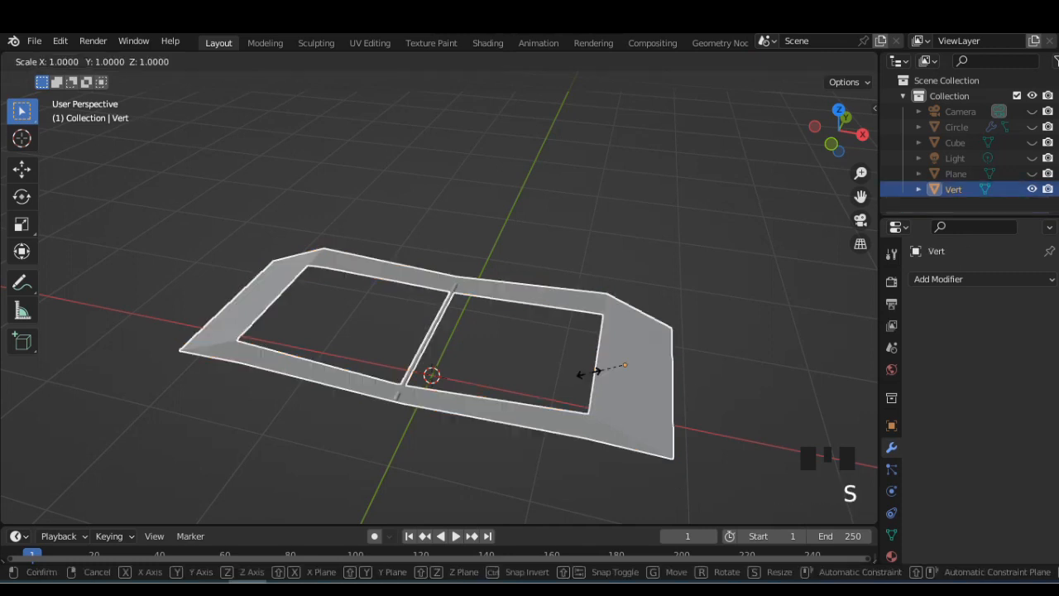
click(614, 386)
Set the buckle's origin to its geometry and shrink the buckle strongly.
click(208, 62)
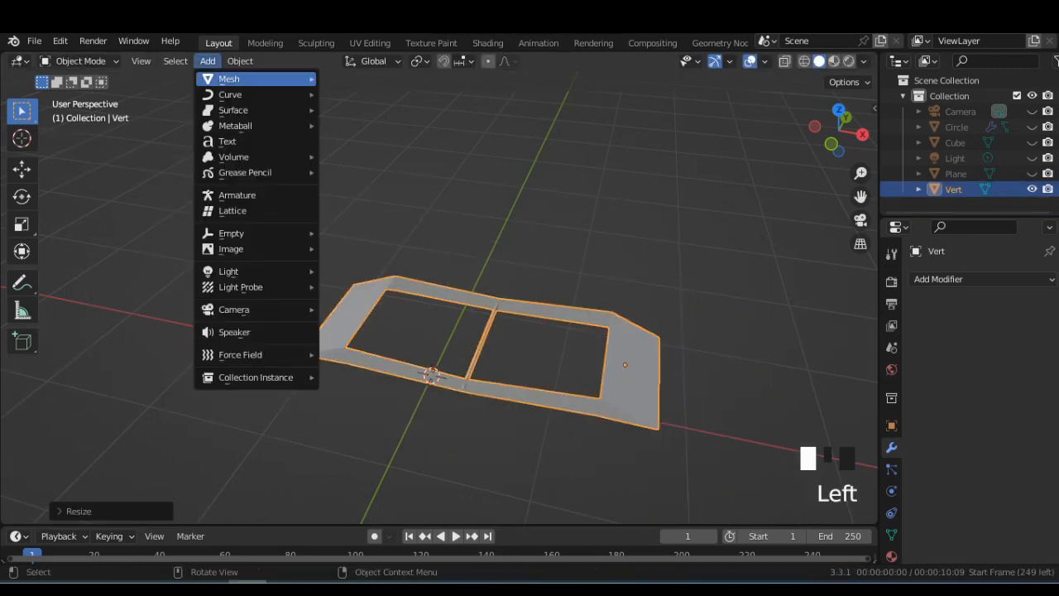
mouse_move(239, 61)
mouse_move(265, 95)
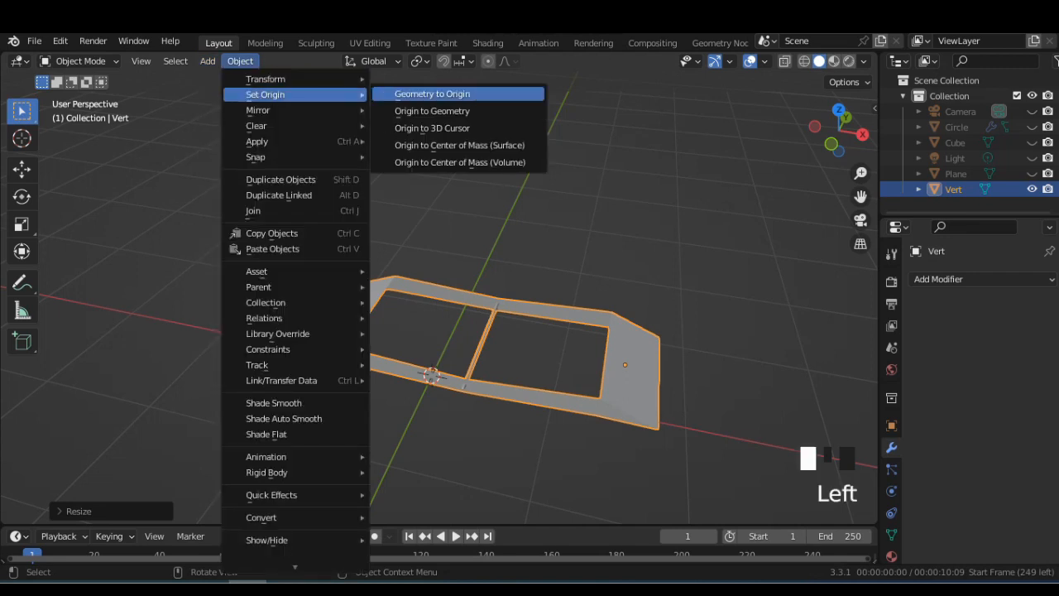
click(432, 111)
key(s)
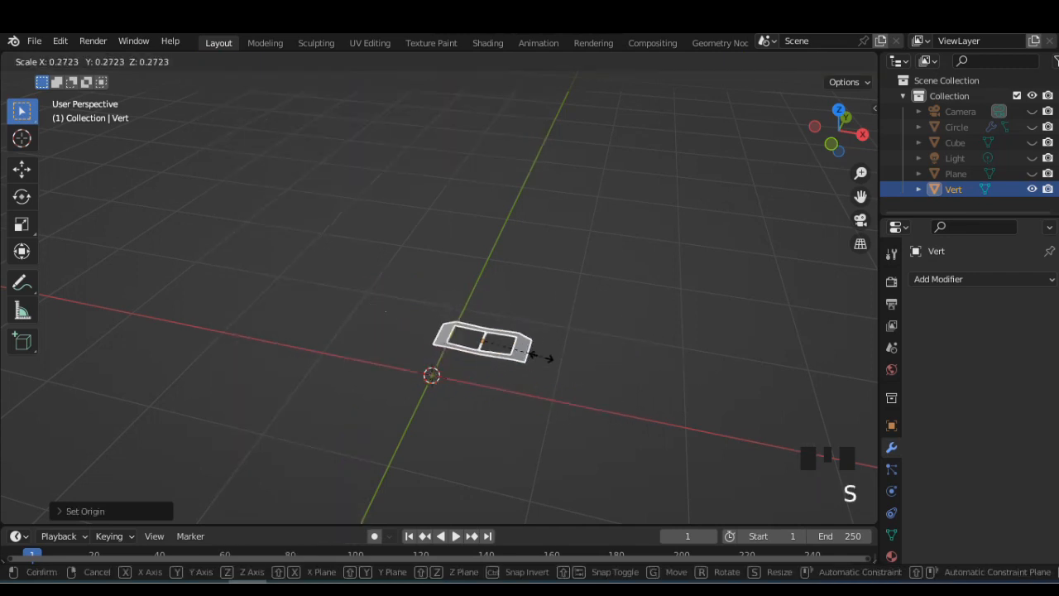
click(549, 357)
scroll(521, 364, up, 4)
scroll(522, 364, up, 3)
key(s)
click(486, 372)
middle_drag(487, 373, 508, 326)
Unhide the Plane, Cube and Circle shoe parts and scale the buckle to suit the shoe.
click(1032, 174)
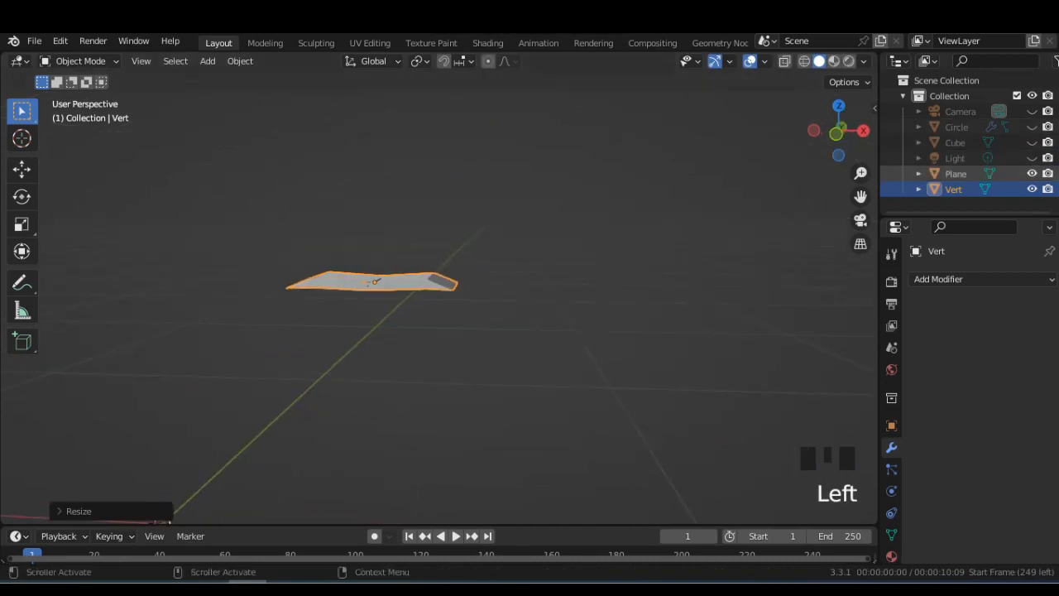
click(1032, 143)
click(1031, 127)
scroll(579, 322, down, 10)
middle_drag(579, 322, 421, 331)
scroll(451, 331, up, 2)
key(s)
click(420, 331)
Move the buckle up to the height of the ankle strap and align it with the strap in side view.
key(g)
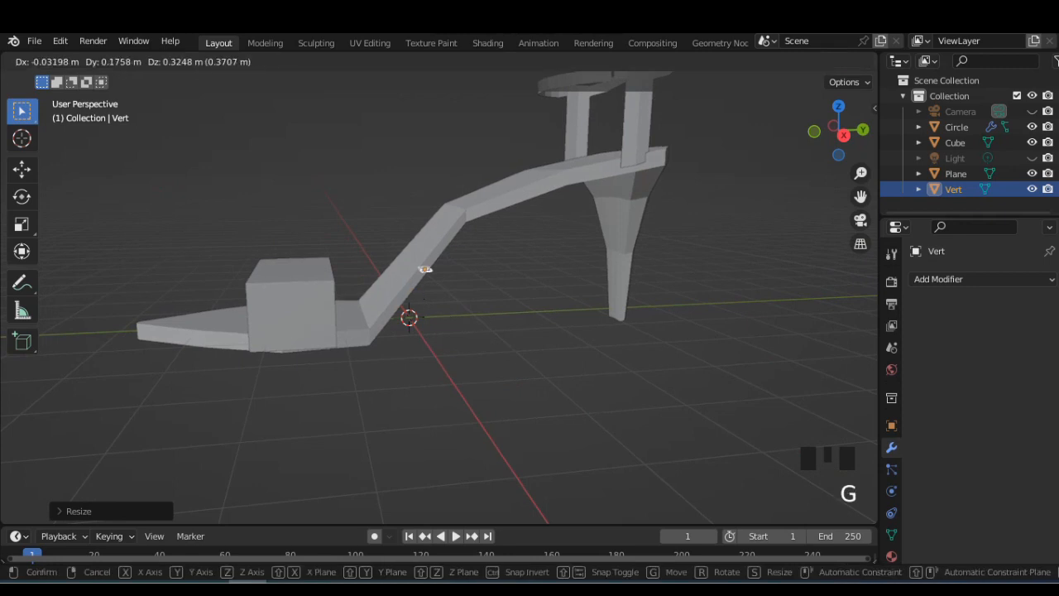
click(624, 93)
shift+middle_drag(625, 93, 573, 166)
click(843, 135)
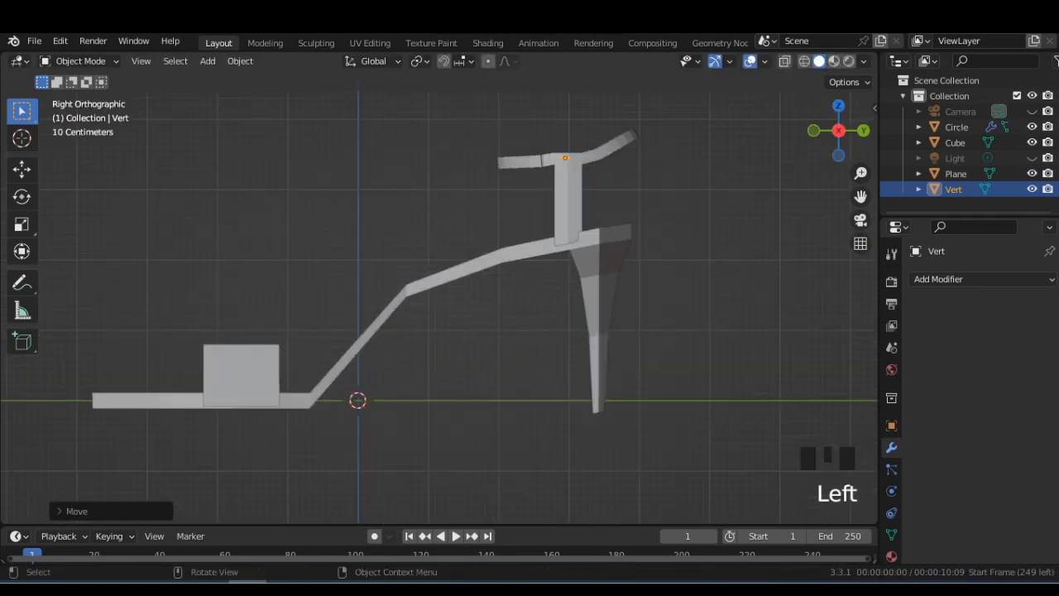
scroll(662, 190, up, 2)
shift+middle_drag(662, 190, 562, 289)
key(g)
click(487, 197)
middle_drag(487, 197, 426, 271)
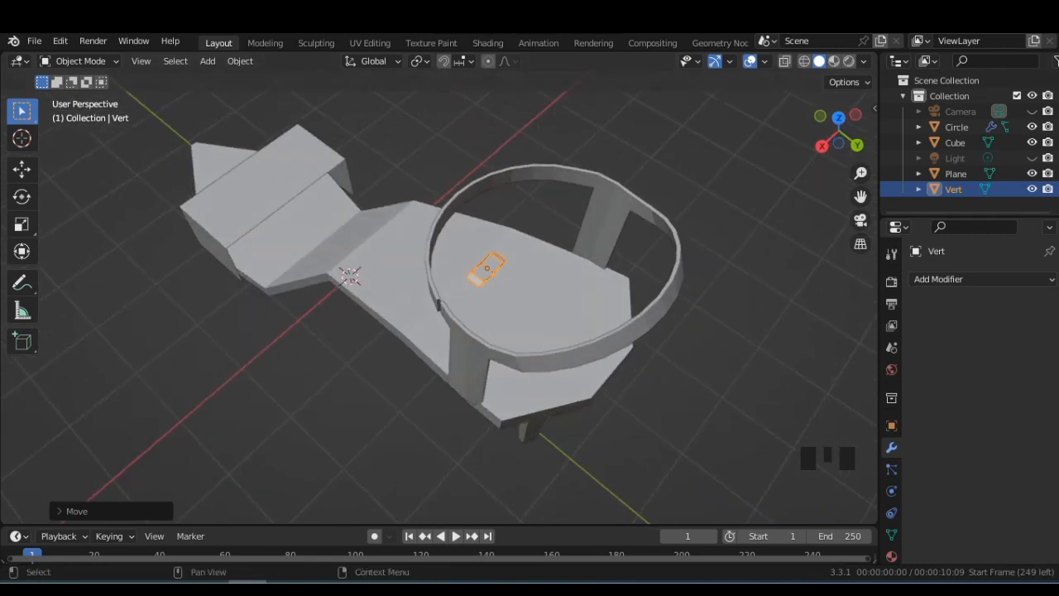
In top view, move the buckle onto the gap in the ankle strap and rotate it along the strap.
click(839, 118)
key(g)
click(562, 283)
key(r)
click(527, 209)
scroll(527, 209, up, 2)
middle_drag(527, 209, 515, 235)
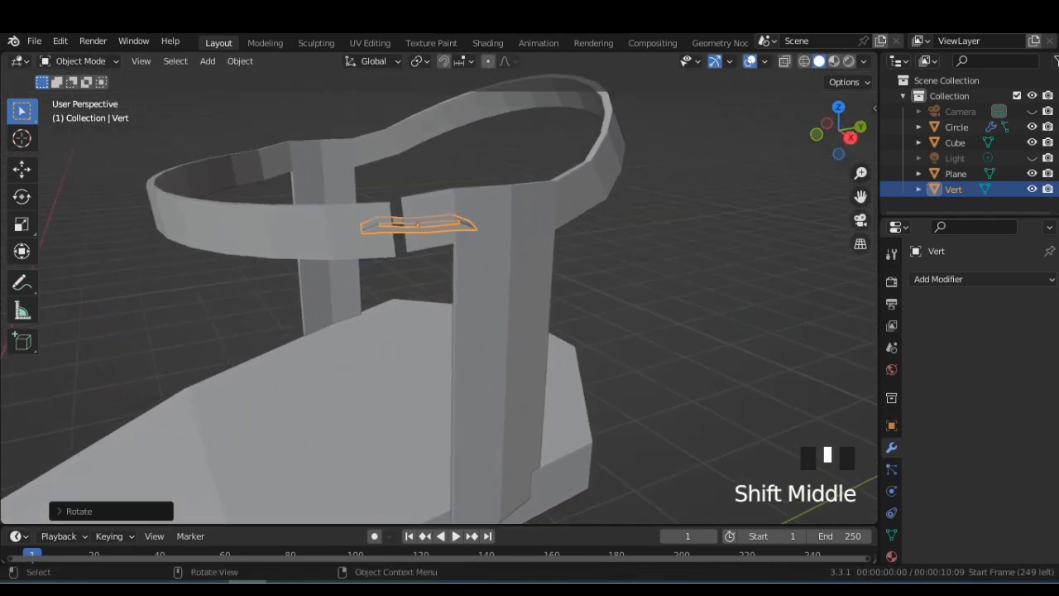
Rotate the buckle further, including about a single axis and in side view, to tilt it towards the strap's face.
key(r)
key(x)
key(y)
click(485, 385)
key(r)
click(587, 231)
click(851, 138)
key(r)
click(487, 202)
middle_drag(487, 203, 601, 279)
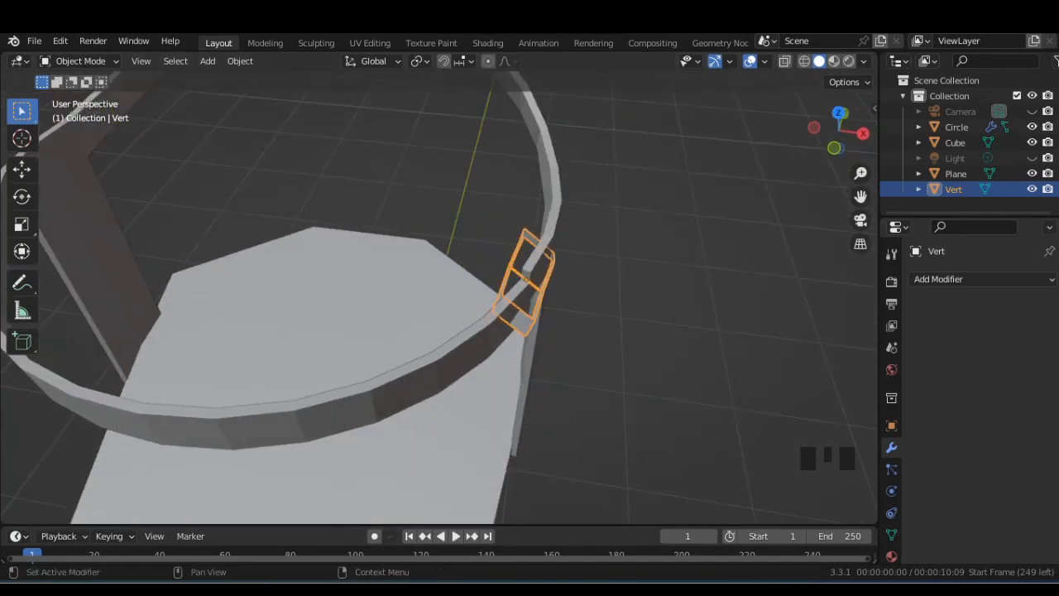
Set the buckle's rotation to X 83.5°, Y 0° and Z 84.6°.
click(891, 425)
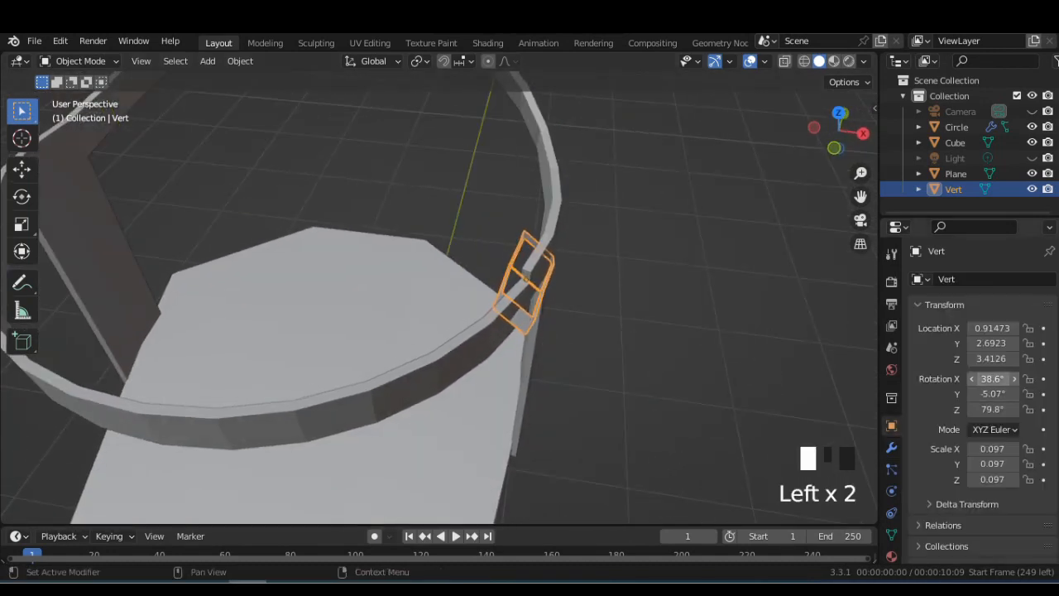
drag(992, 378, 1034, 378)
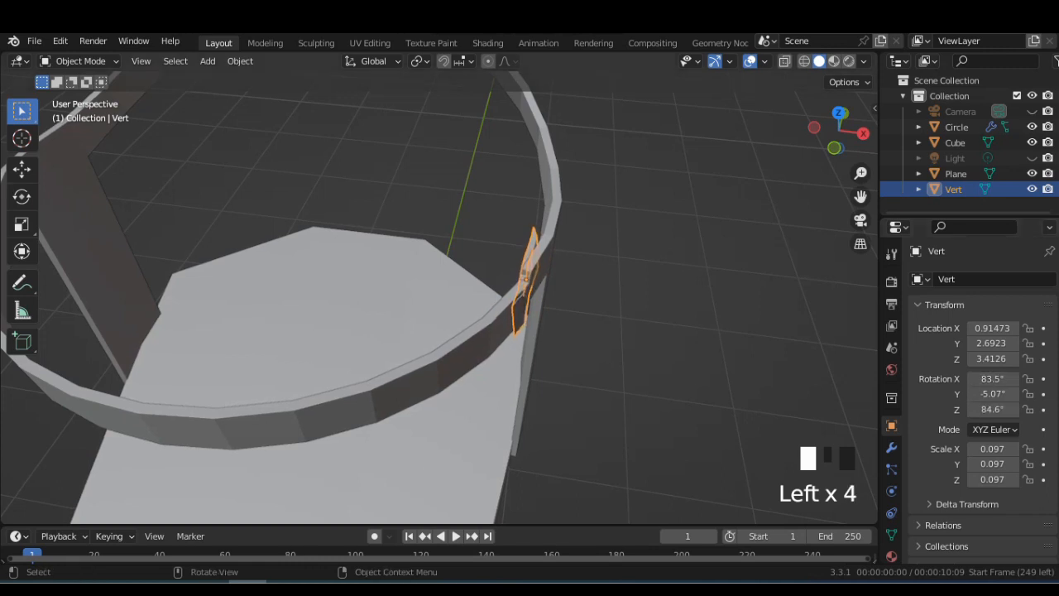
middle_drag(438, 298, 463, 281)
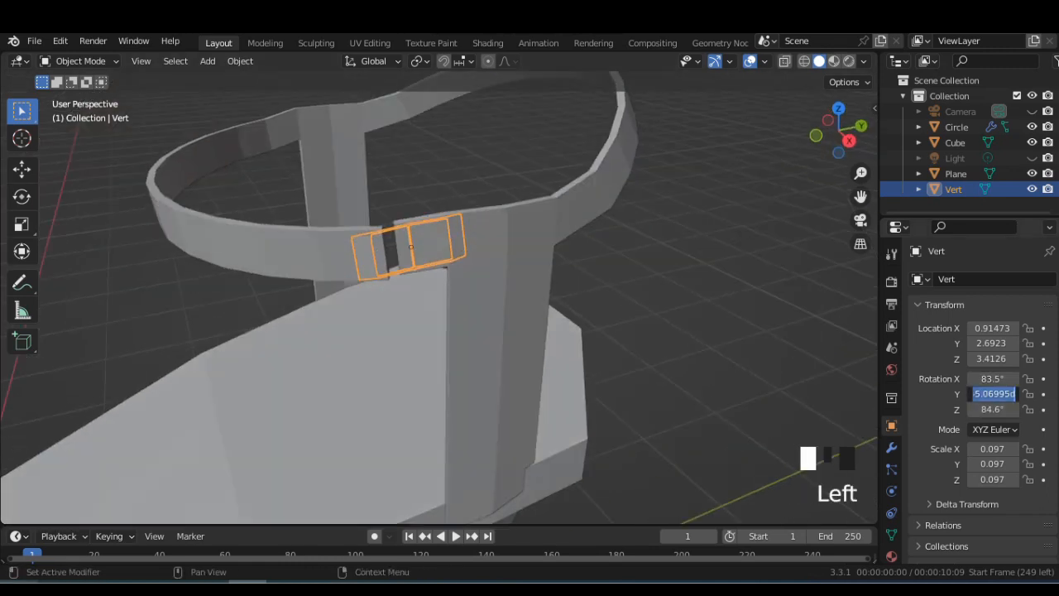
click(695, 290)
scroll(438, 298, down, 2)
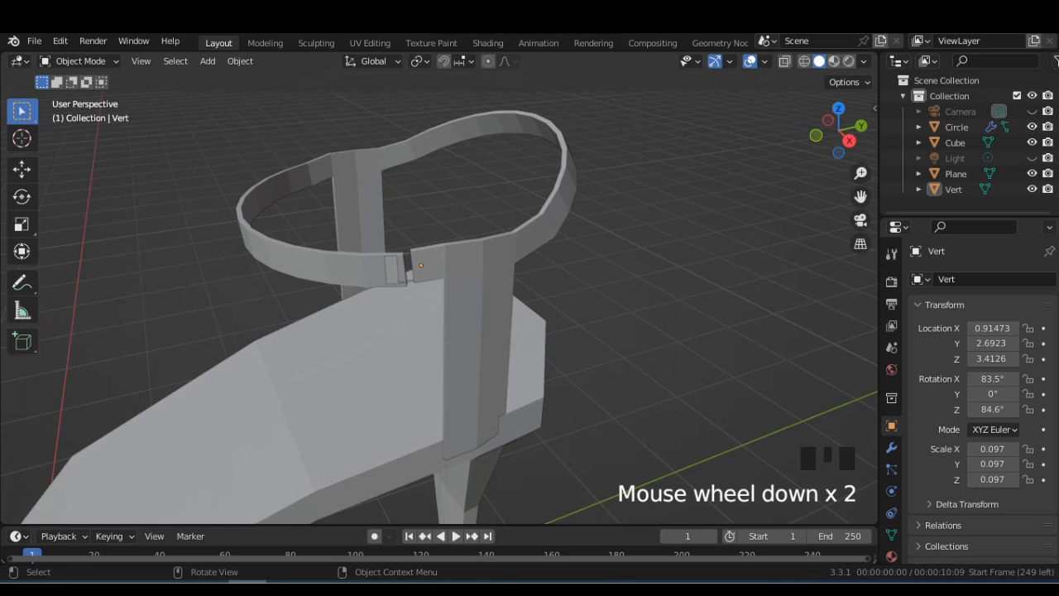
Set the buckle's Z rotation to 77° and its location to X 0.94473 and Y 2.6623.
click(414, 266)
scroll(438, 298, down, 1)
scroll(439, 298, up, 2)
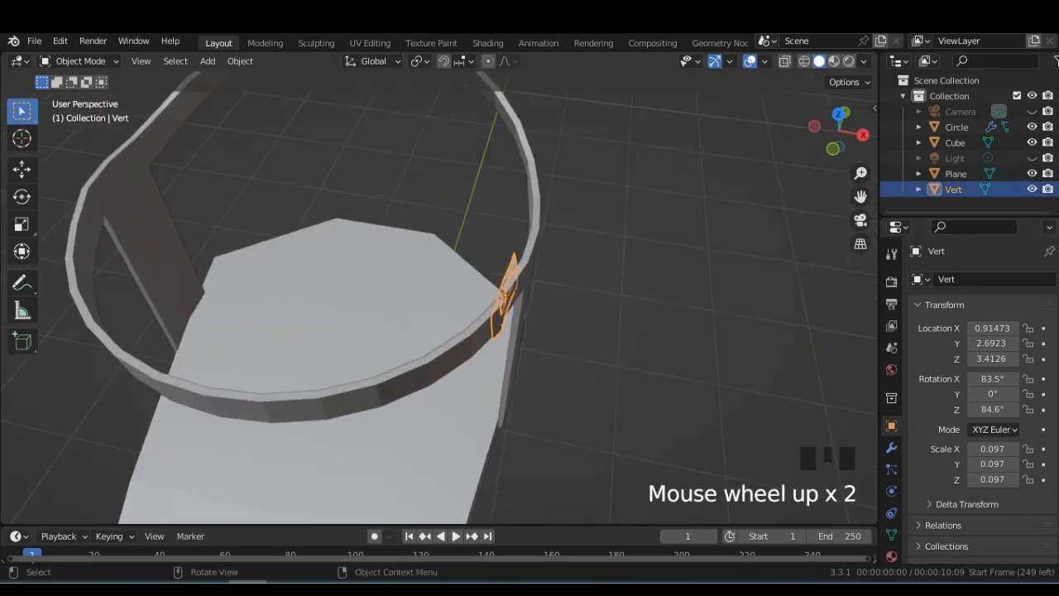
middle_drag(439, 298, 480, 273)
click(838, 123)
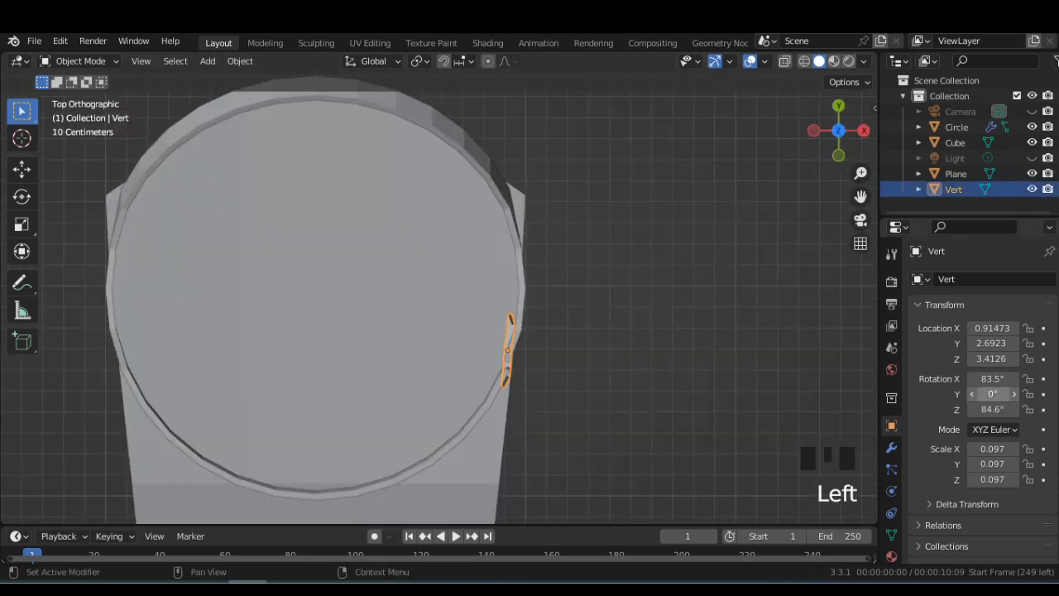
drag(993, 409, 998, 409)
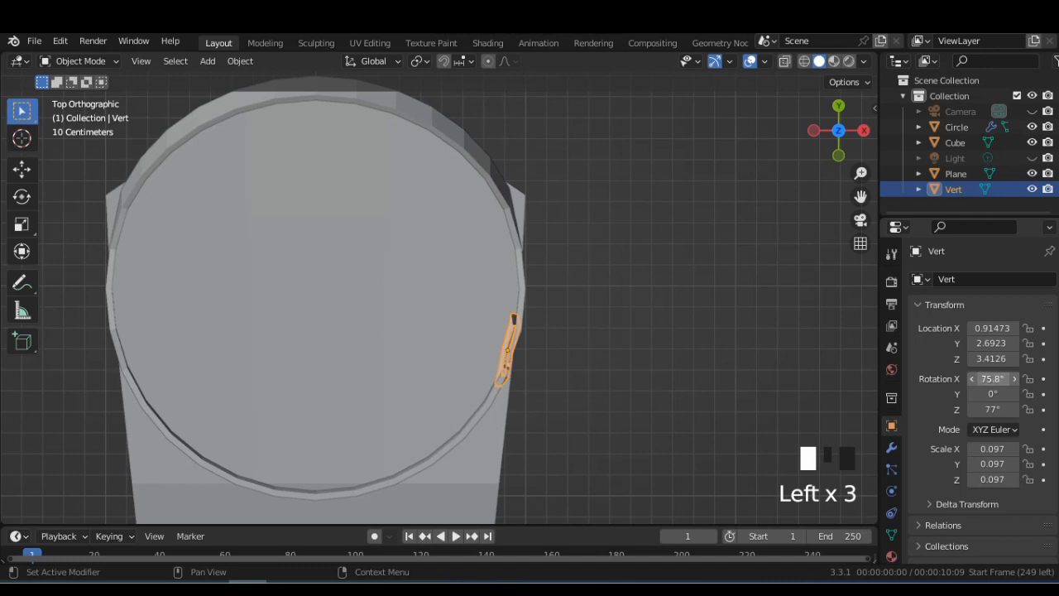
drag(993, 329, 999, 328)
middle_drag(629, 330, 534, 227)
scroll(546, 256, up, 2)
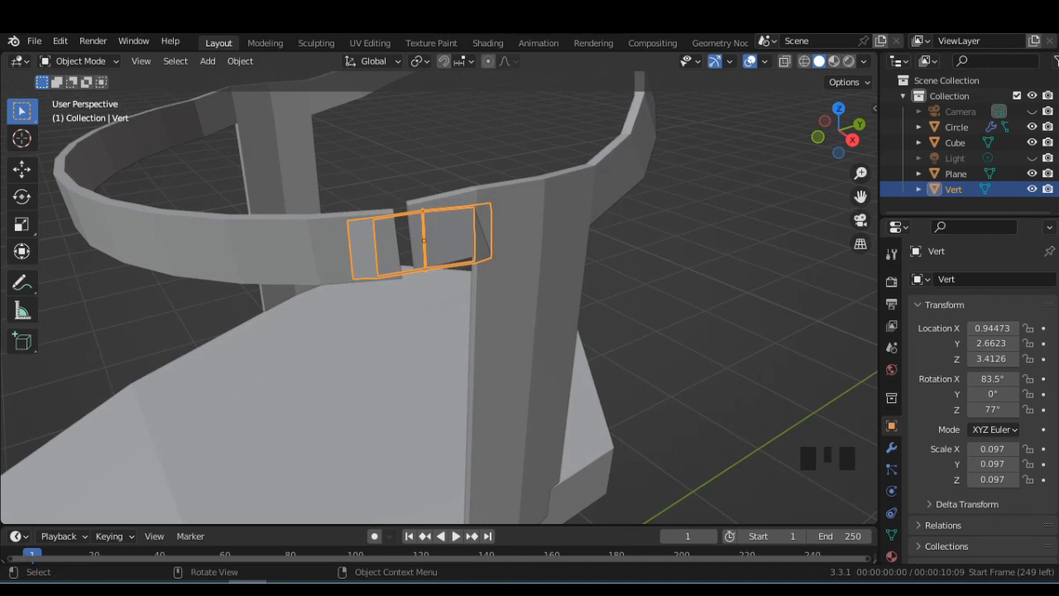
Extrude the ankle strap's open end edge outward and then back along the strap to wrap around the buckle's bar.
key(alt+a)
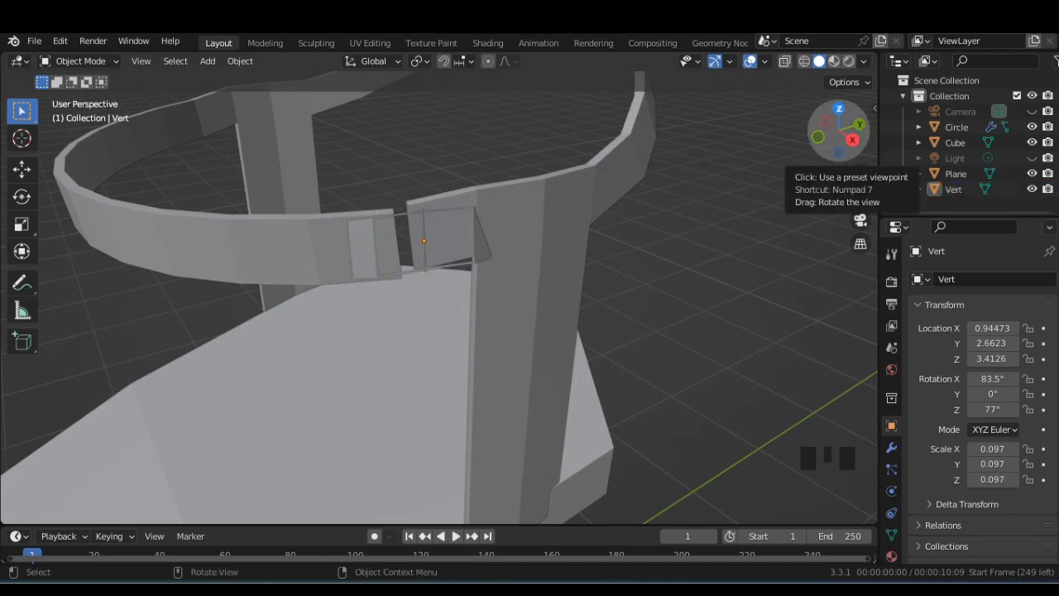
click(838, 108)
scroll(838, 116, down, 2)
scroll(541, 275, up, 3)
shift+middle_drag(571, 356, 447, 207)
click(533, 263)
key(Tab)
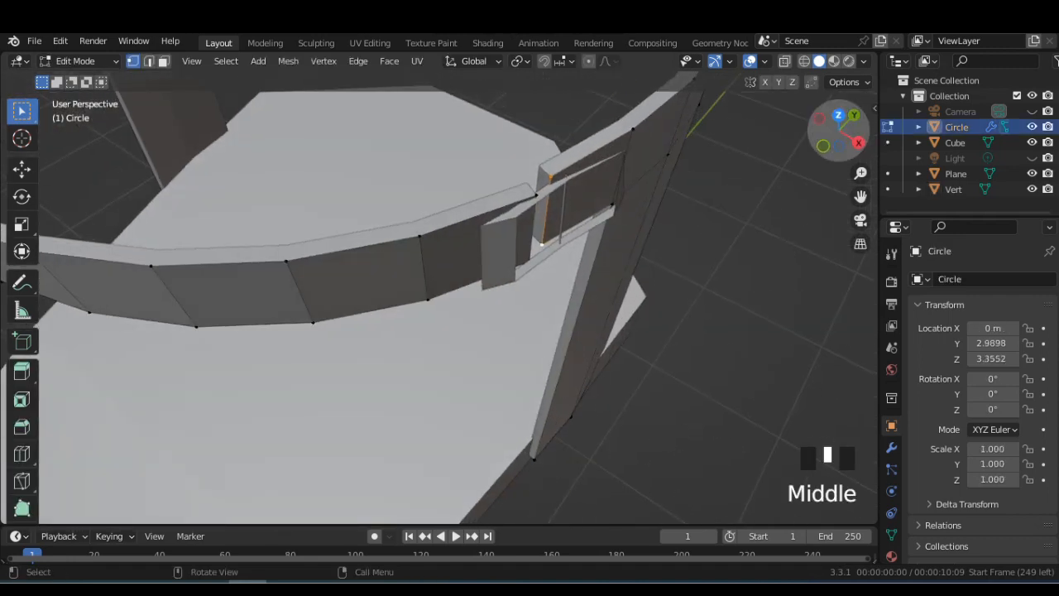
click(838, 115)
key(e)
click(552, 294)
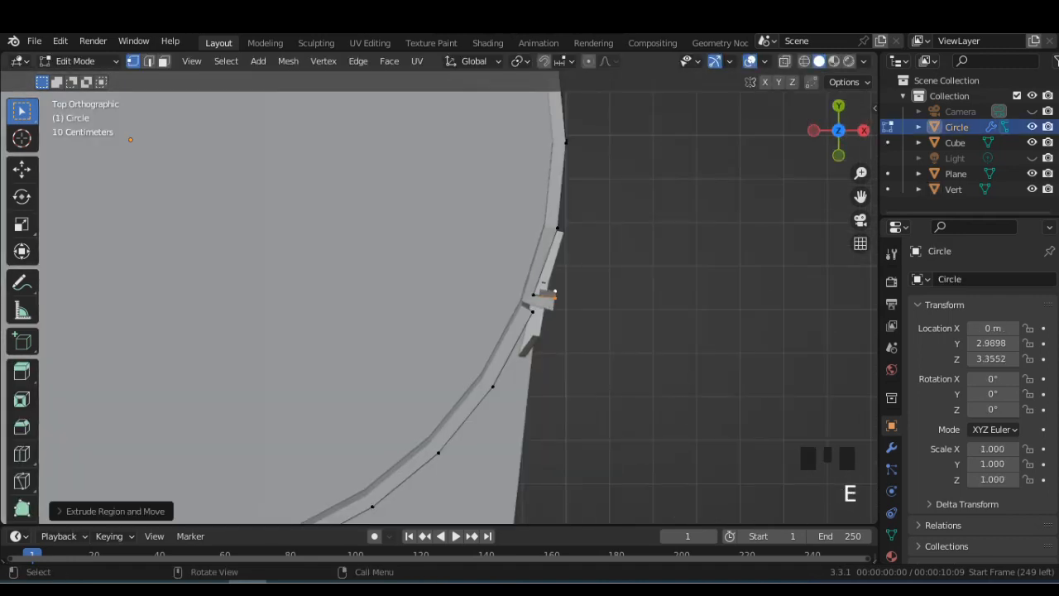
key(e)
click(559, 237)
Move the extruded end edge in side view to line the folded flap up with the strap.
middle_drag(559, 236, 470, 202)
click(840, 150)
scroll(505, 165, down, 2)
shift+middle_drag(505, 164, 421, 345)
key(g)
click(506, 213)
Select the flap's end vertices together with the adjoining strap vertices and merge them by distance.
scroll(473, 311, up, 1)
click(784, 62)
shift+click(476, 258)
click(784, 62)
key(m)
click(422, 345)
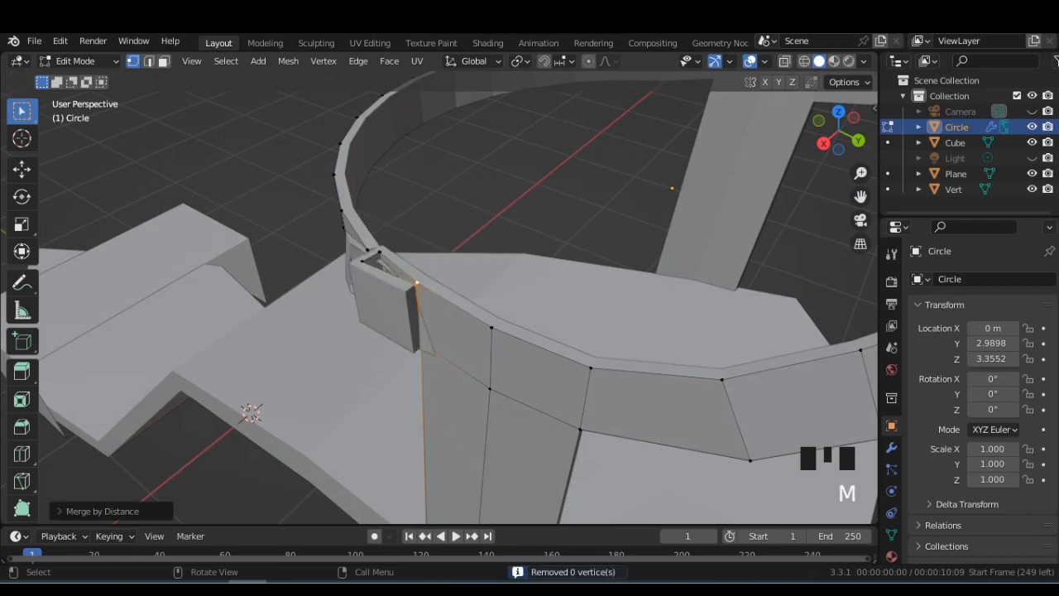
click(102, 512)
click(256, 472)
Return to Object Mode and set the buckle's Z rotation to 71.8° and its X location to 0.96473.
middle_drag(364, 372, 493, 372)
key(Tab)
click(488, 263)
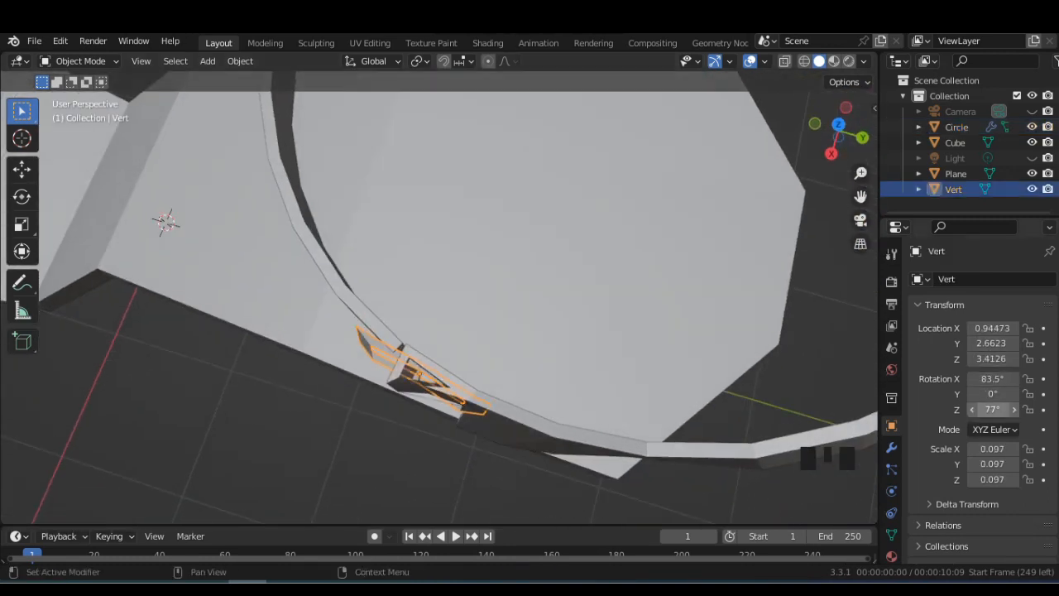
middle_drag(493, 373, 447, 314)
drag(992, 328, 996, 328)
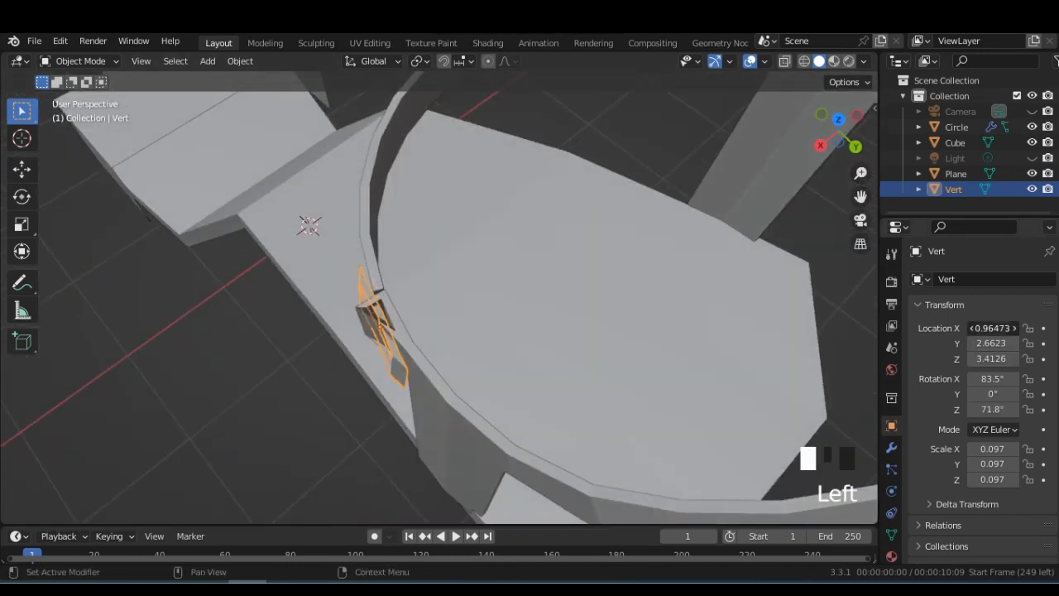
middle_drag(612, 364, 720, 248)
click(720, 298)
scroll(720, 297, up, 2)
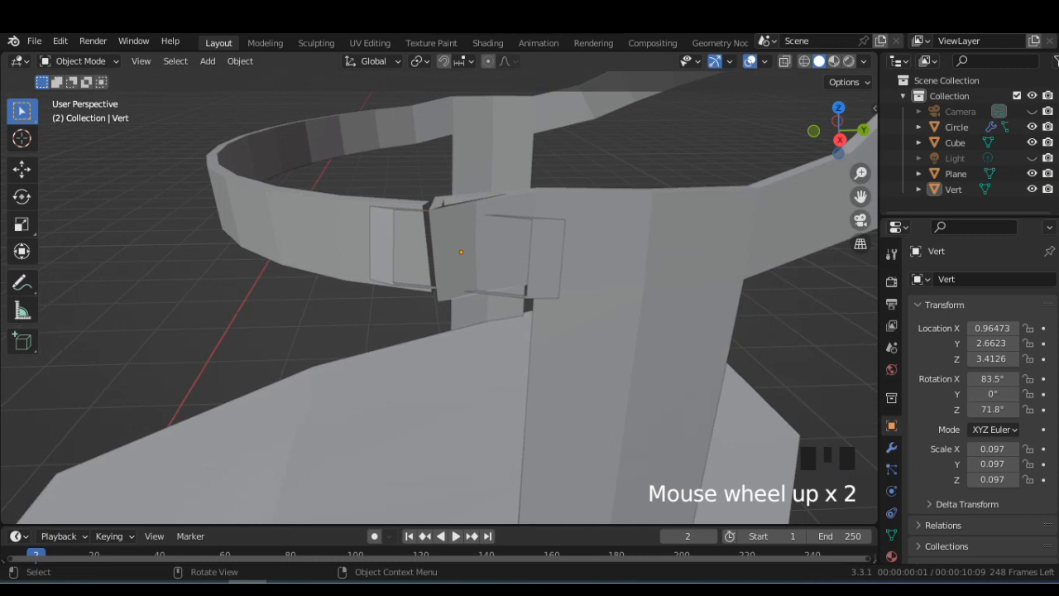
Enlarge the buckle around the strap to scale X 0.106, Y 0.098 and Z 0.166.
middle_drag(719, 298, 728, 356)
click(488, 315)
key(s)
key(x)
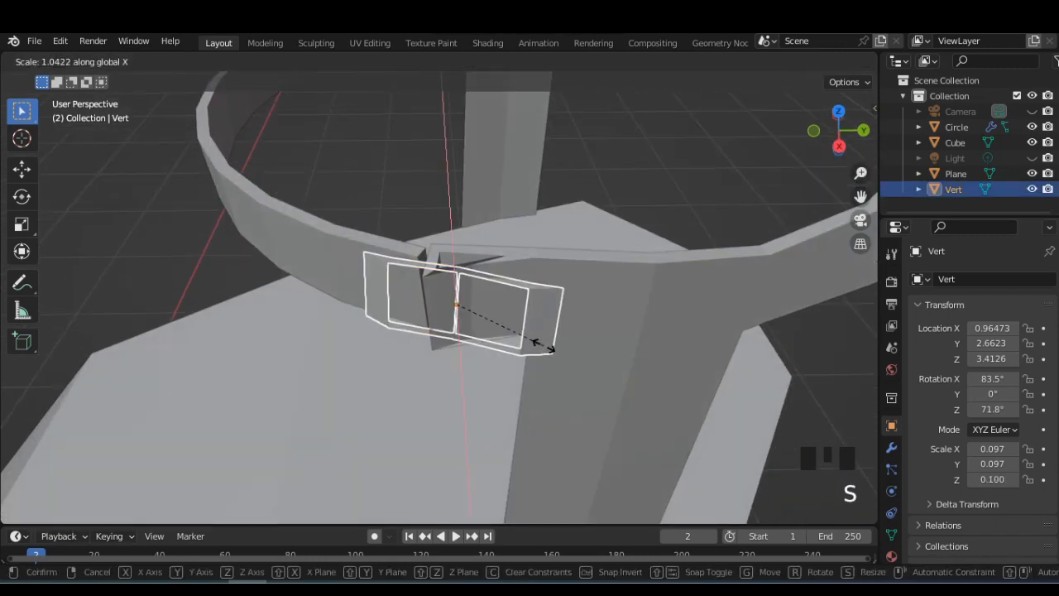
click(587, 403)
middle_drag(587, 403, 617, 463)
click(637, 413)
middle_drag(638, 414, 608, 315)
click(608, 315)
middle_drag(497, 290, 414, 273)
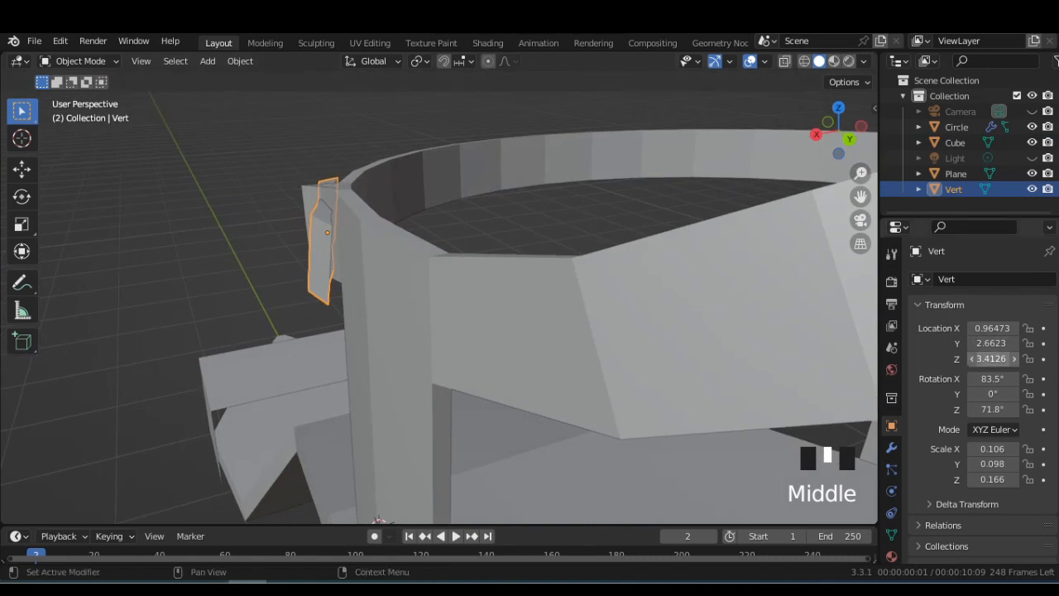
Nudge the buckle's X and Y location and set its Z location to 3.4326 to seat it against the ankle strap.
click(973, 342)
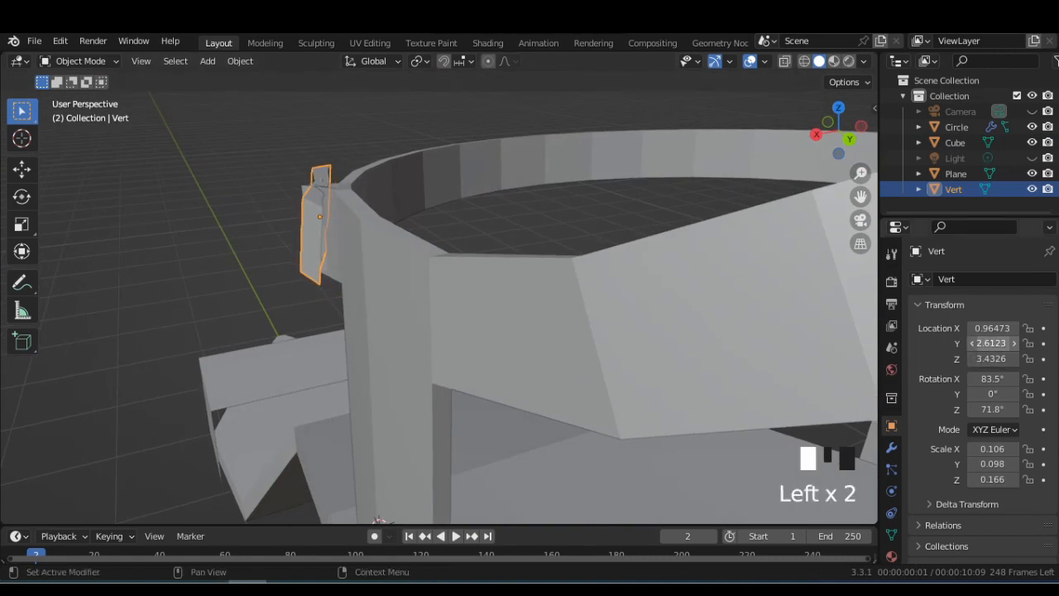
click(973, 328)
middle_drag(538, 314, 625, 304)
drag(992, 343, 986, 394)
middle_drag(496, 248, 455, 331)
Add a Subdivision Surface modifier to the ankle strap.
click(463, 347)
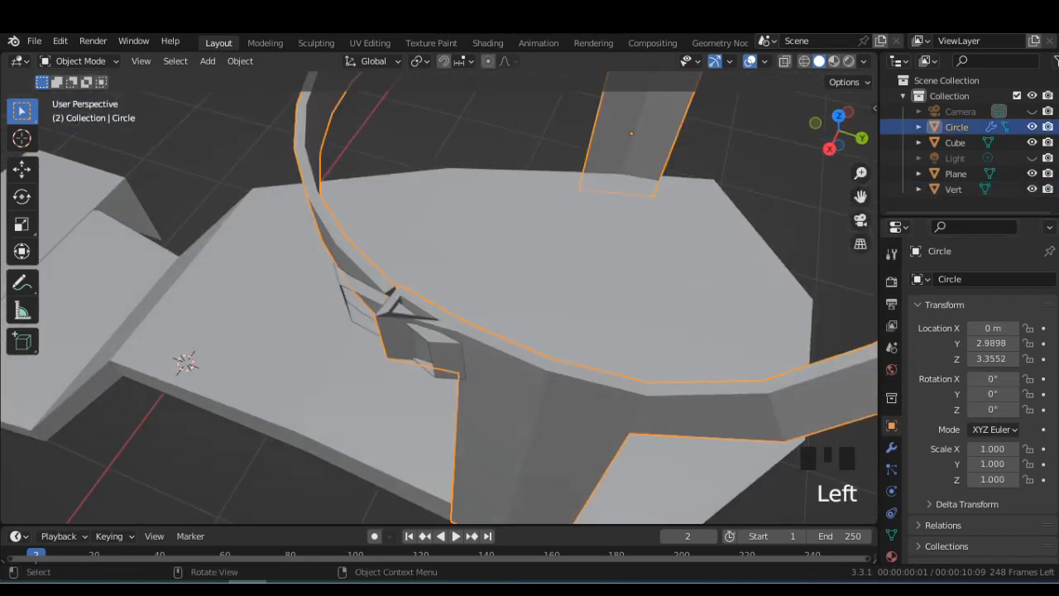
click(891, 447)
click(980, 314)
click(766, 227)
Move the buckle in top view so that it lies along the outside of the ankle strap.
middle_drag(455, 339, 395, 361)
click(491, 270)
key(g)
click(439, 273)
click(438, 286)
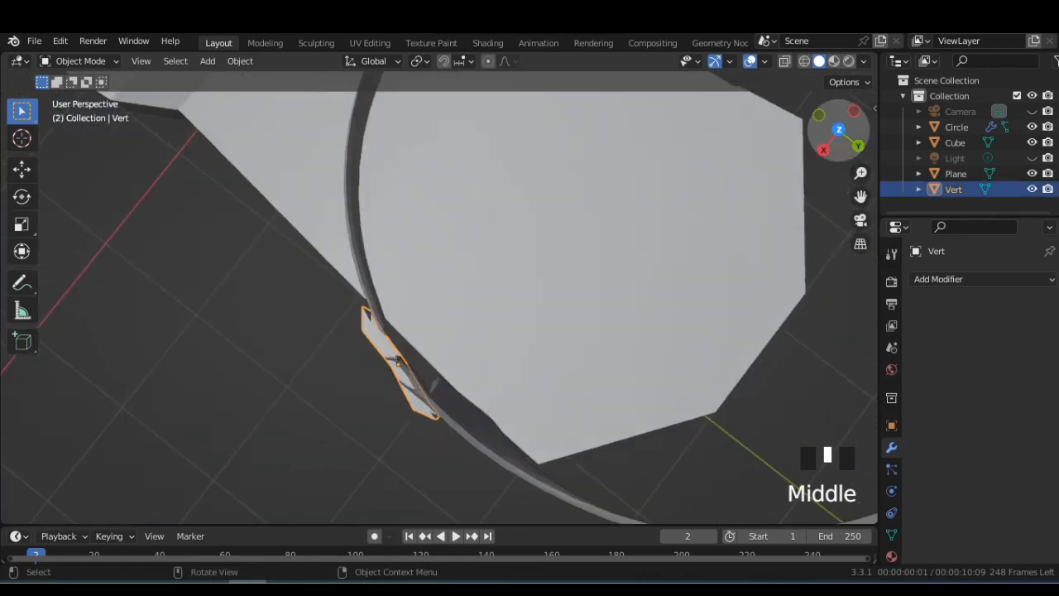
scroll(397, 361, up, 2)
key(g)
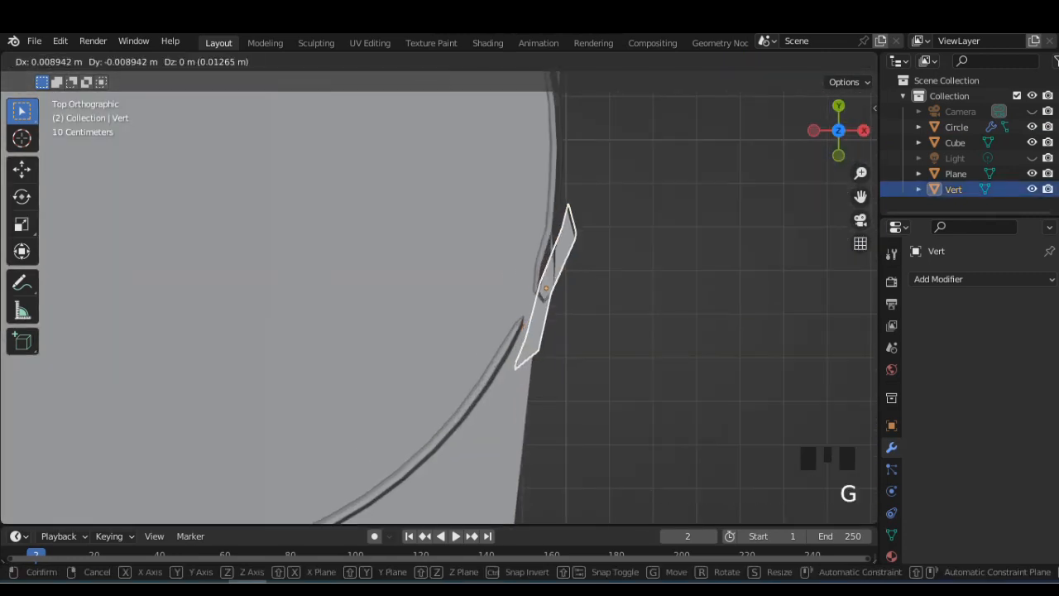
click(398, 362)
middle_drag(397, 362, 291, 285)
Scale the buckle along Z by about 1.19 to make it taller than the strap.
click(291, 285)
click(385, 254)
key(s)
key(z)
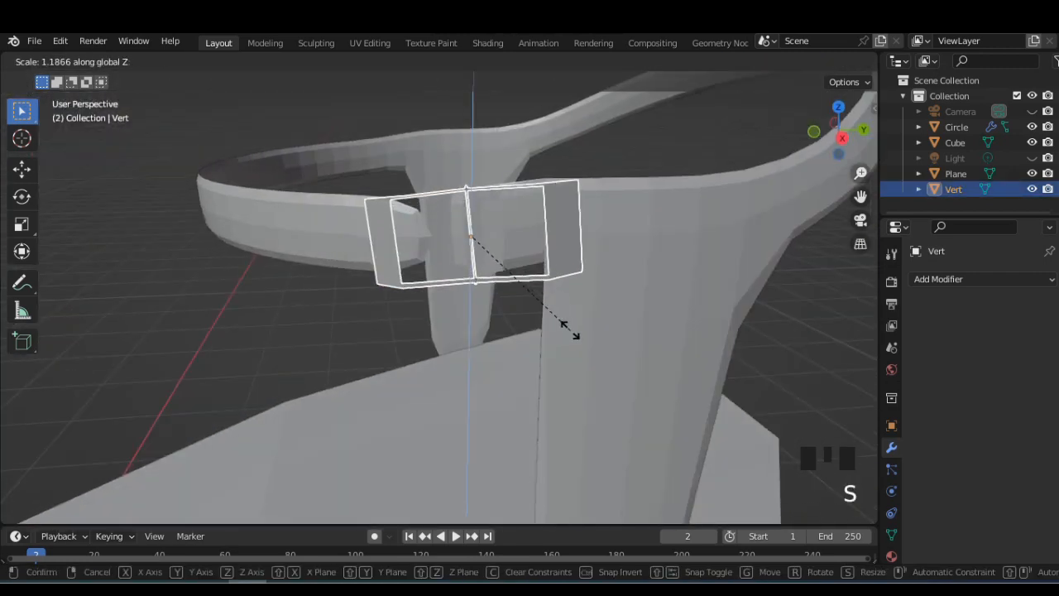
click(573, 338)
click(519, 308)
scroll(520, 308, down, 1)
middle_drag(519, 308, 451, 352)
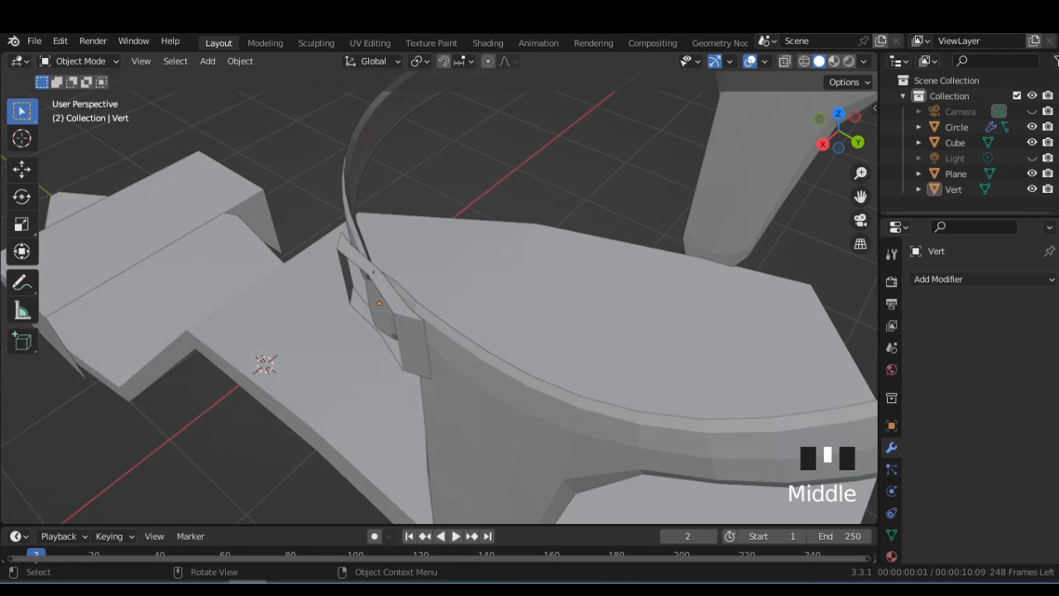
Add a Solidify modifier to the buckle and raise its thickness above 0.01 m.
click(416, 343)
click(951, 279)
scroll(745, 538, down, 1)
click(742, 530)
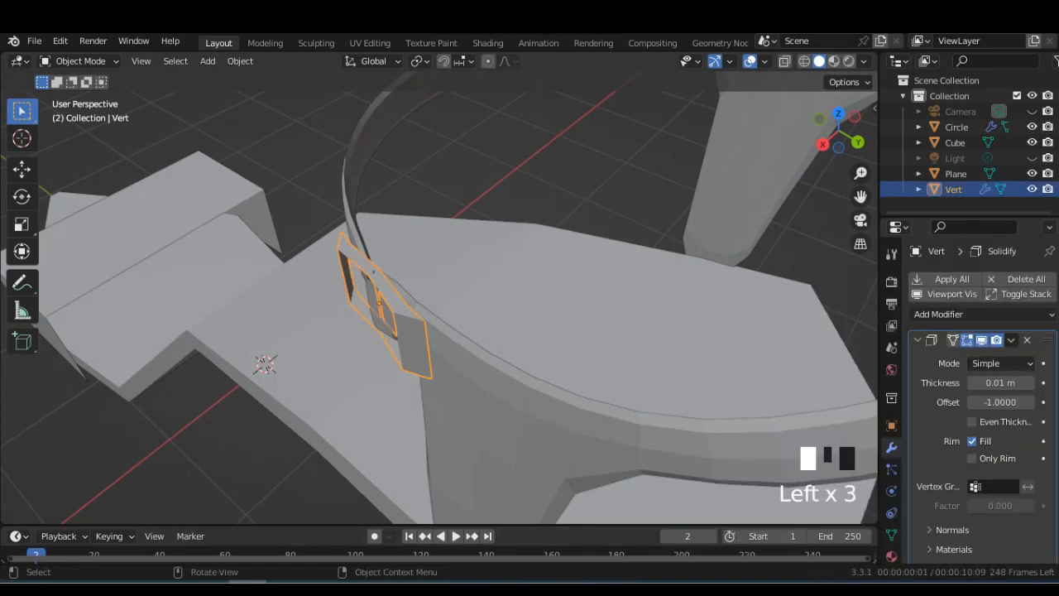
click(1030, 383)
Raise the viewport level of the ankle strap's Subdivision modifier to smooth the strap further.
middle_drag(612, 364, 685, 308)
scroll(687, 310, down, 2)
click(720, 308)
scroll(720, 308, up, 3)
click(680, 305)
scroll(976, 397, down, 9)
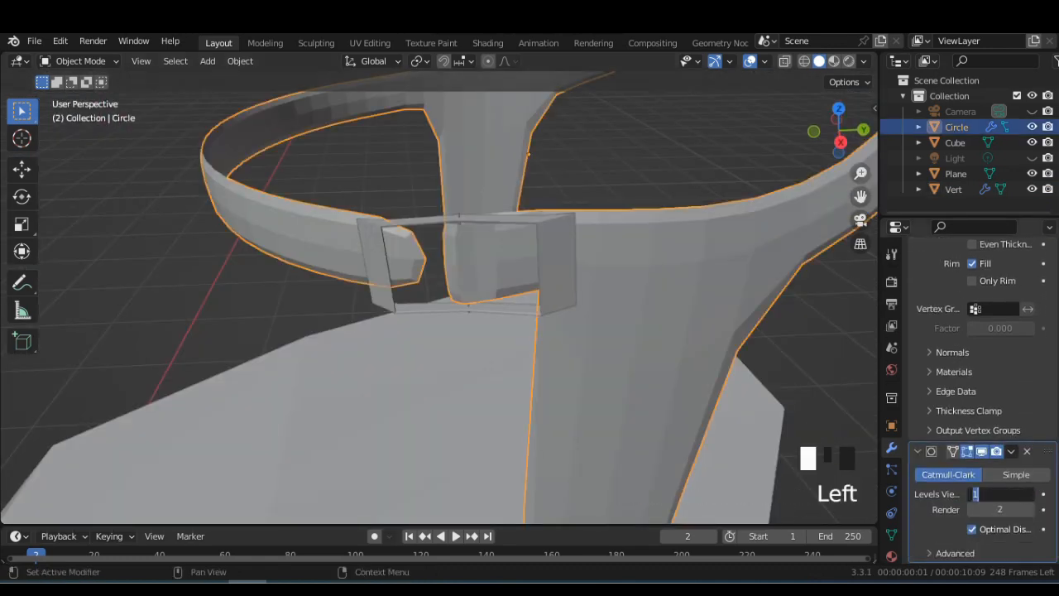
click(1029, 494)
click(1029, 493)
click(1029, 494)
Examine the smoothed ankle strap and the buckle from above, from the side and at a distance.
middle_drag(827, 215, 180, 267)
scroll(73, 285, down, 2)
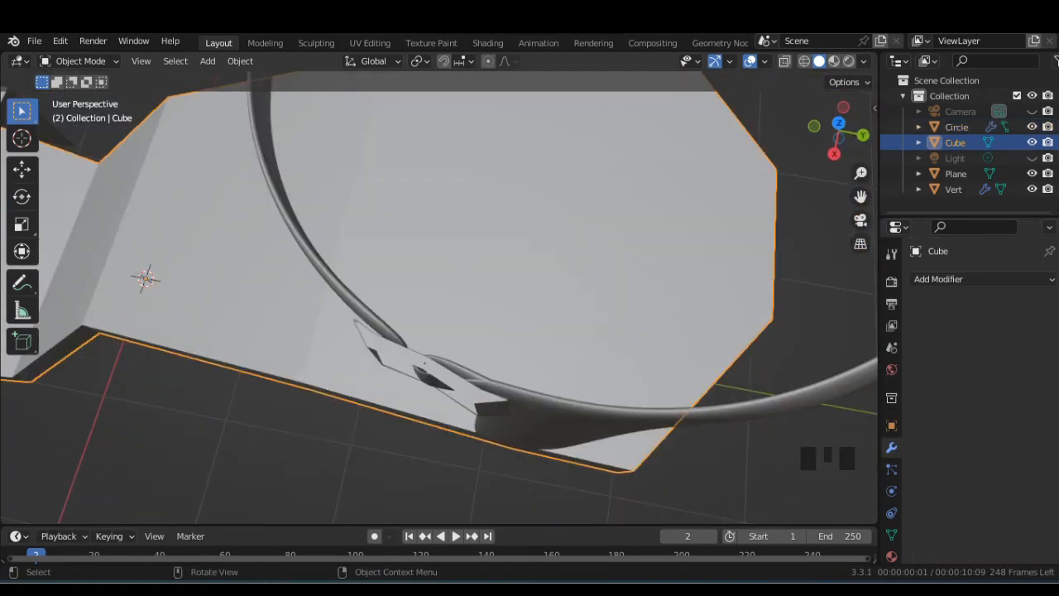
middle_drag(579, 331, 575, 248)
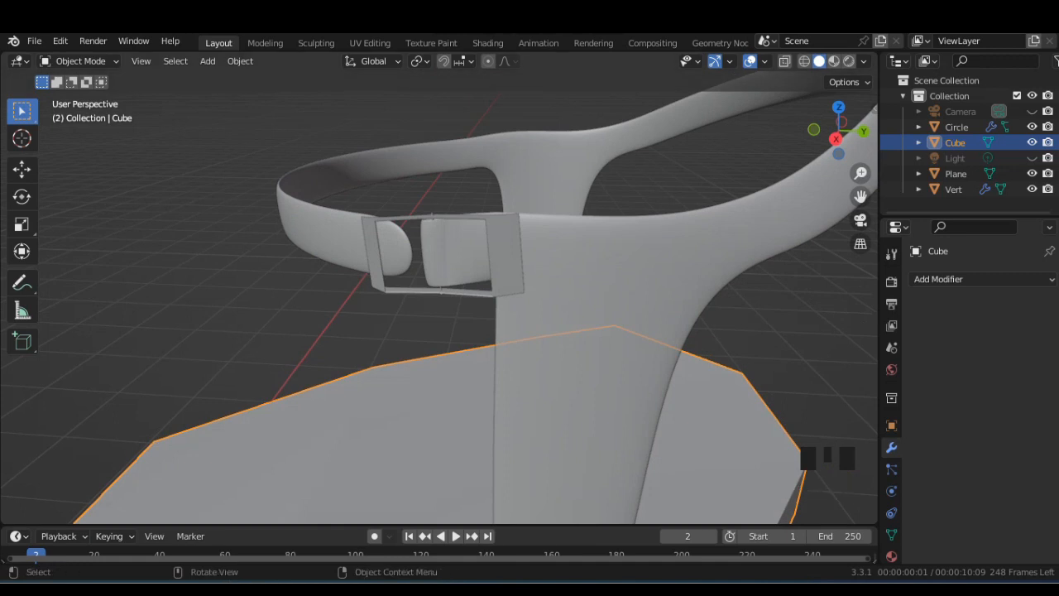
scroll(439, 298, down, 1)
middle_drag(438, 298, 330, 330)
middle_drag(474, 252, 422, 290)
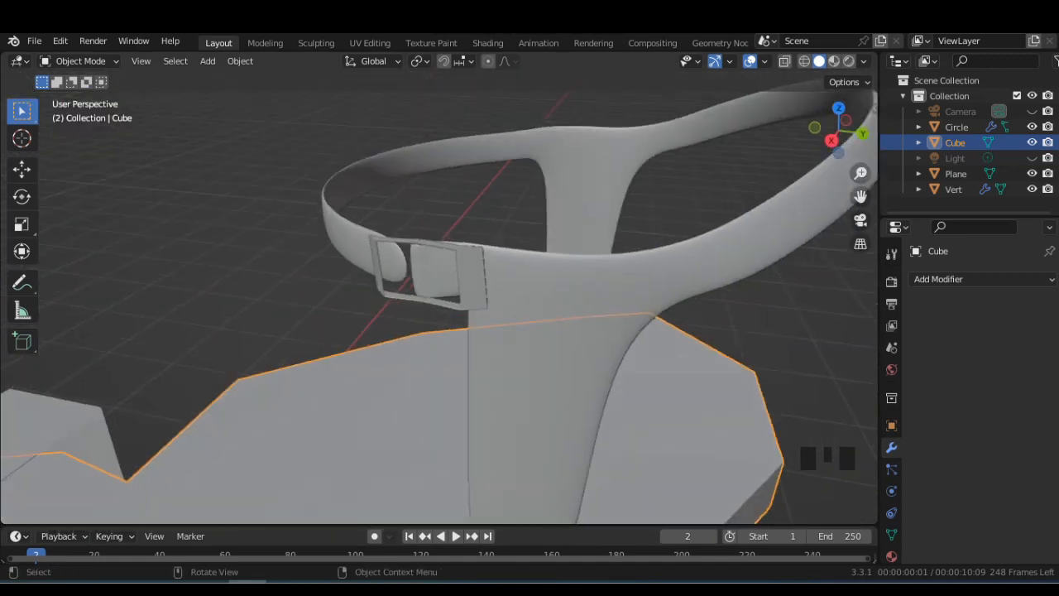
scroll(438, 298, down, 6)
scroll(438, 298, down, 2)
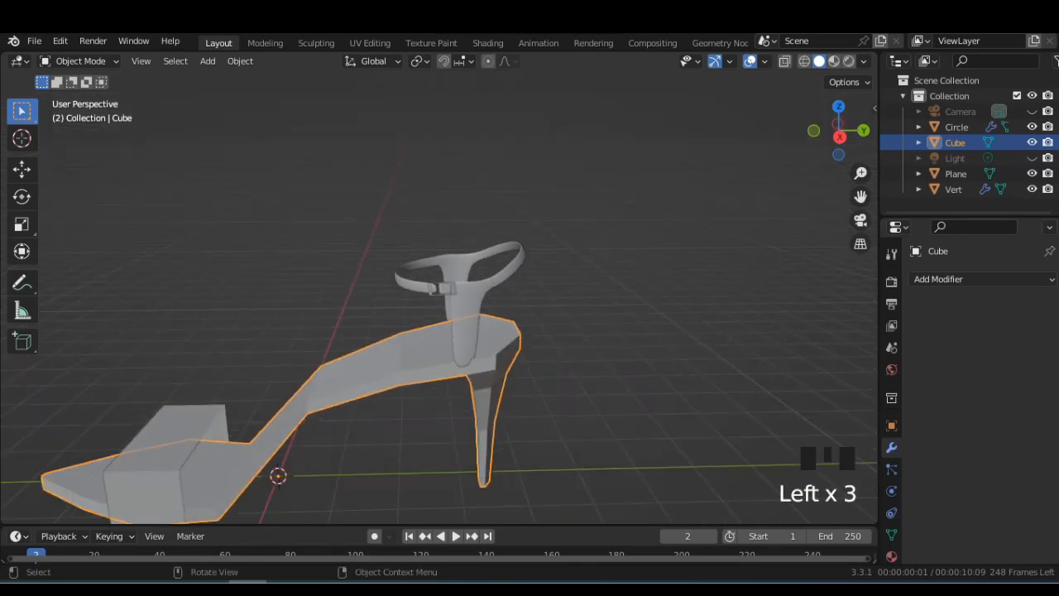
Add a Subdivision Surface modifier to the sole and heel with viewport and render levels of 4.
click(938, 279)
click(745, 504)
click(1031, 382)
click(1030, 383)
click(1030, 382)
scroll(529, 372, down, 2)
middle_drag(496, 397, 494, 372)
Add a Subdivision Surface modifier to the toe strap with viewport and render levels of 4.
click(225, 437)
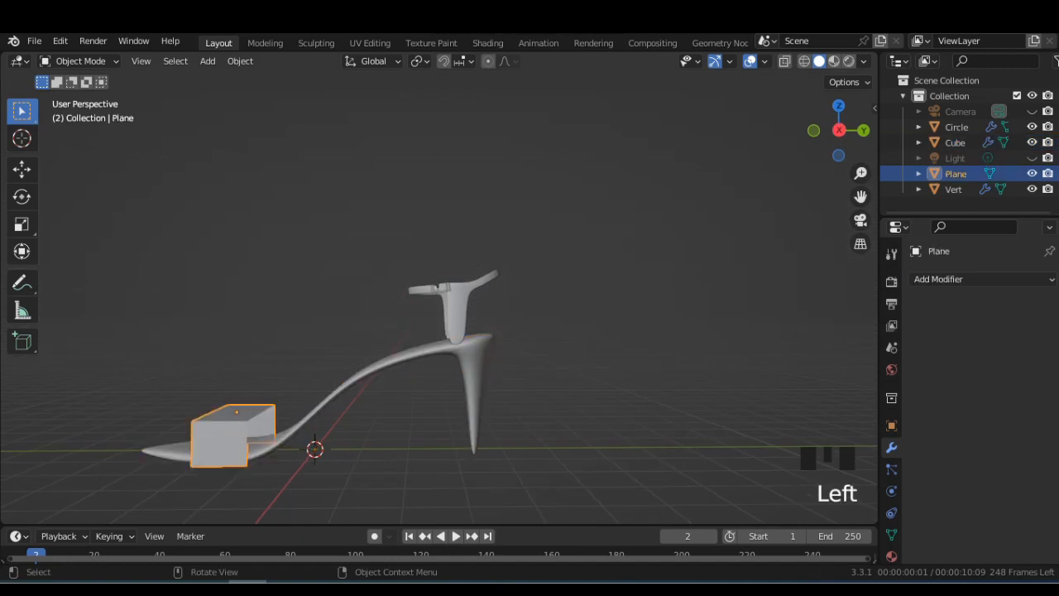
click(951, 278)
click(732, 506)
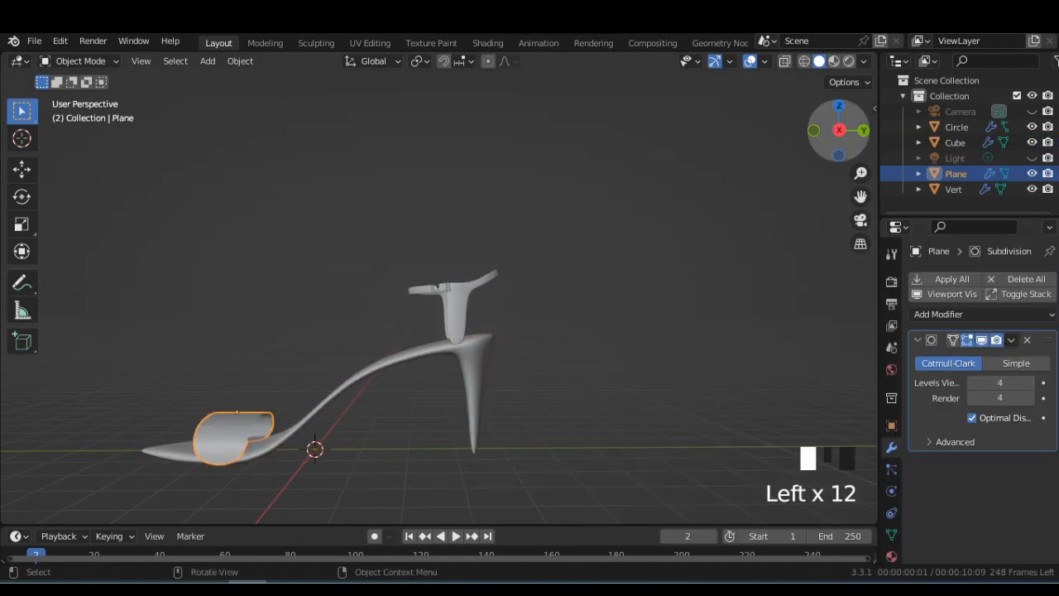
Extrude the toe strap's lower edge on the positive X side inward along X in front wireframe view.
click(839, 106)
scroll(839, 124, down, 1)
scroll(439, 290, down, 2)
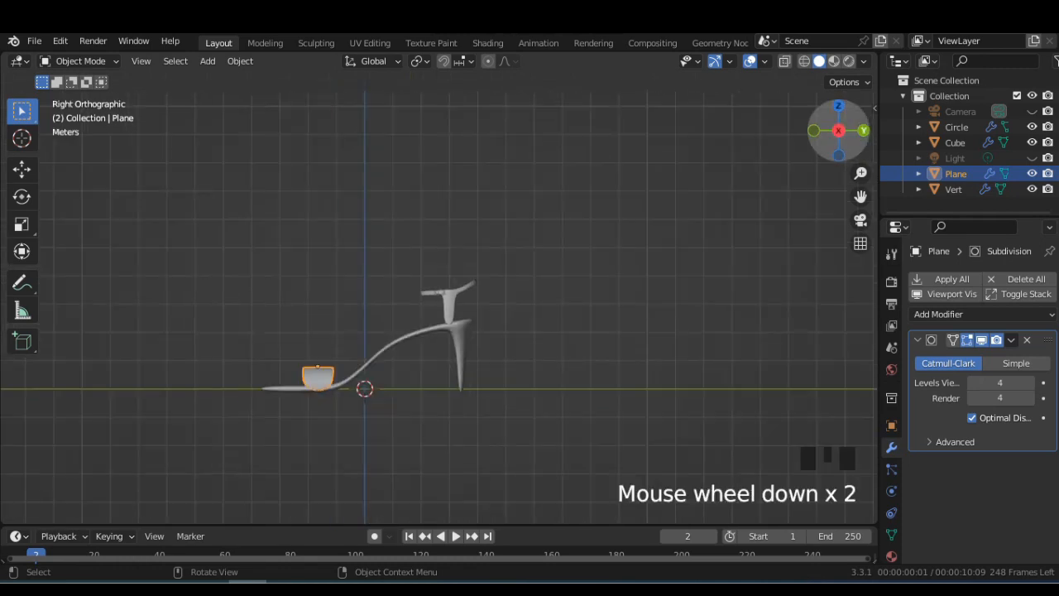
click(863, 130)
scroll(438, 290, up, 6)
click(838, 131)
scroll(438, 290, down, 1)
scroll(438, 290, down, 1)
shift+middle_drag(439, 331, 443, 231)
scroll(439, 289, up, 3)
click(805, 61)
key(Tab)
key(b)
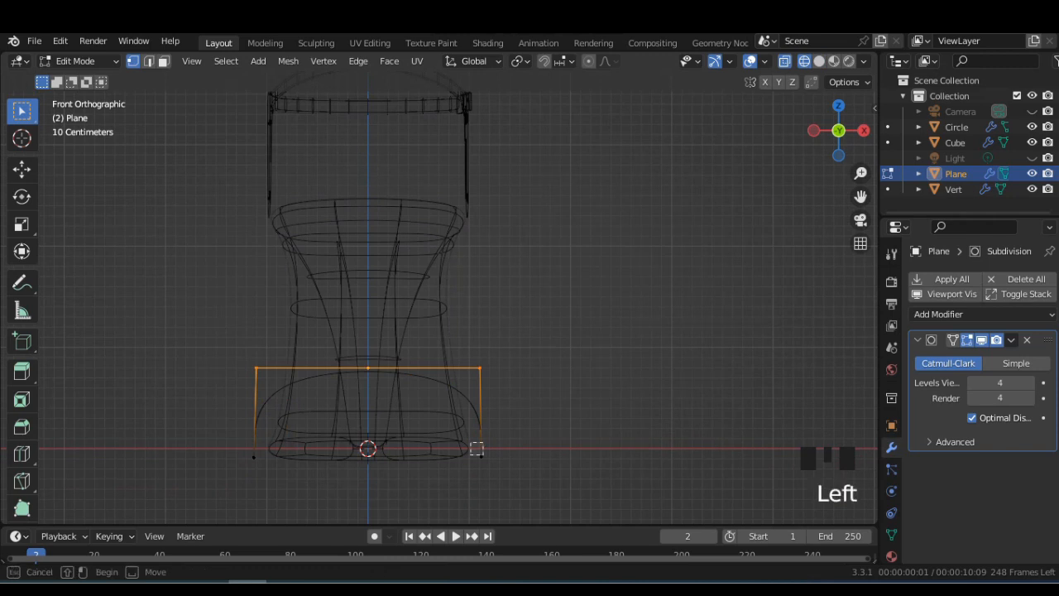
key(e)
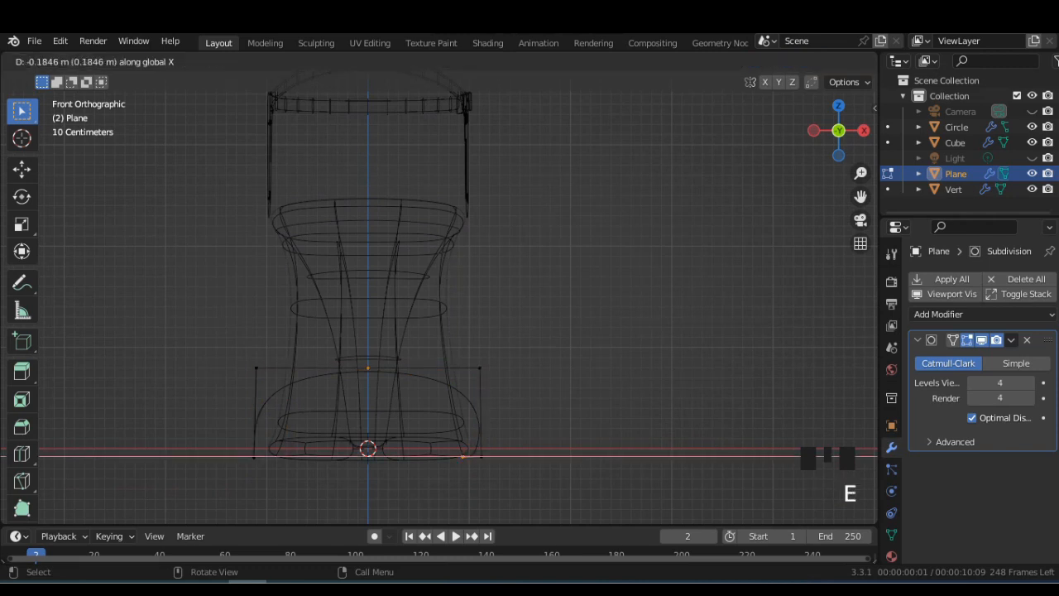
click(453, 455)
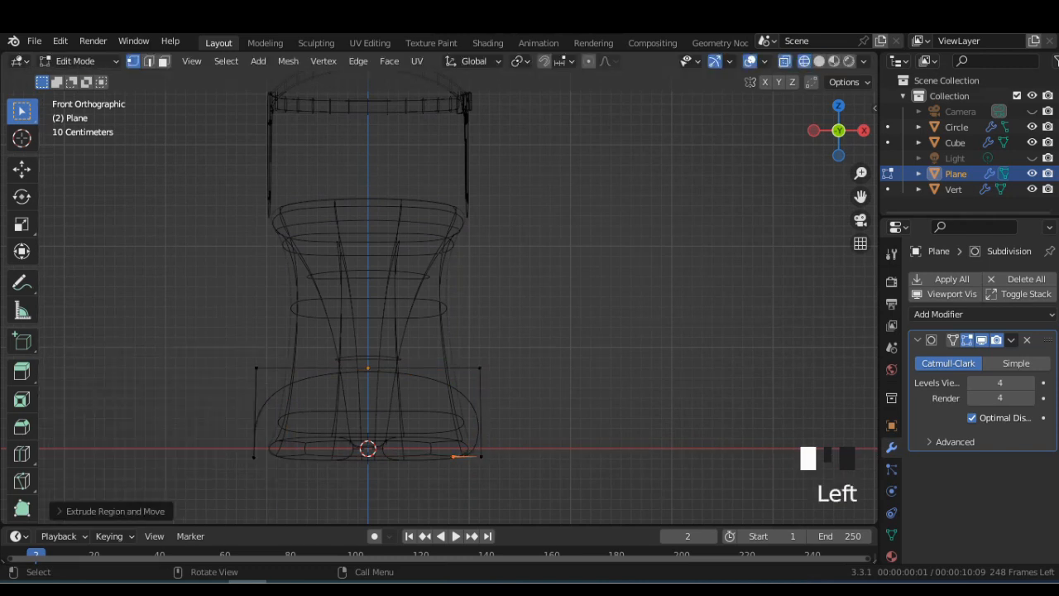
Extrude the toe strap's opposite lower edge about 0.35 m inward along X and return to Object Mode.
key(e)
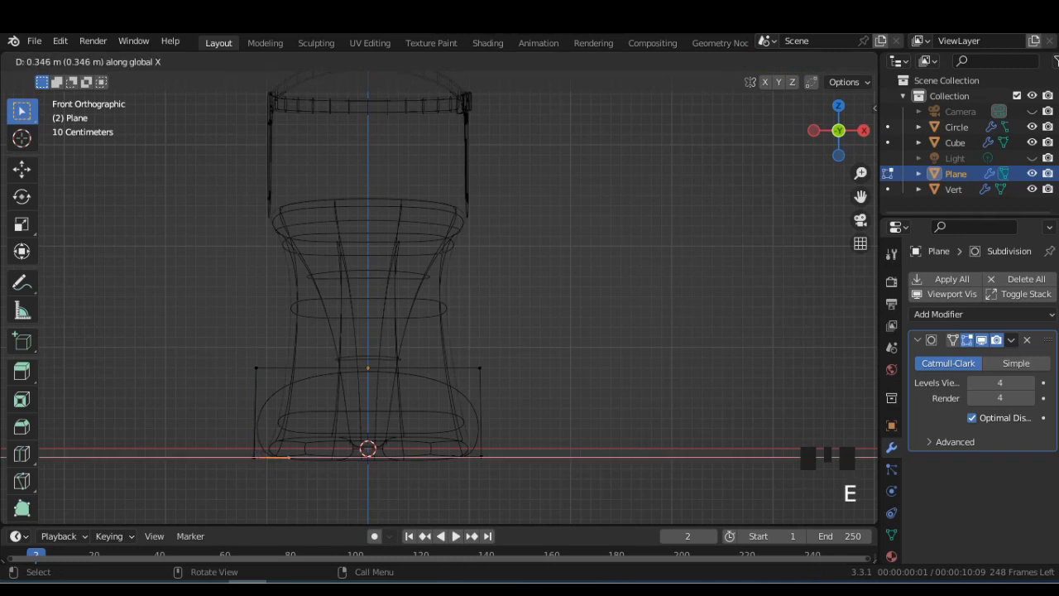
click(291, 457)
key(Tab)
Extrude the lower ends of both ankle strap sides inward along X under the heel of the sole.
click(368, 102)
key(Tab)
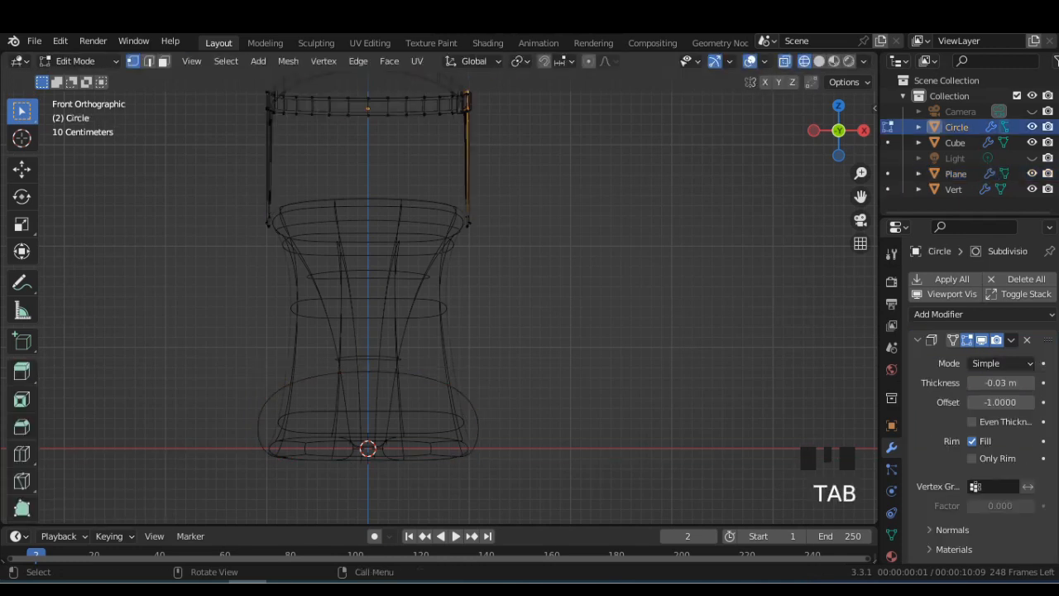
key(e)
click(280, 222)
click(468, 222)
key(e)
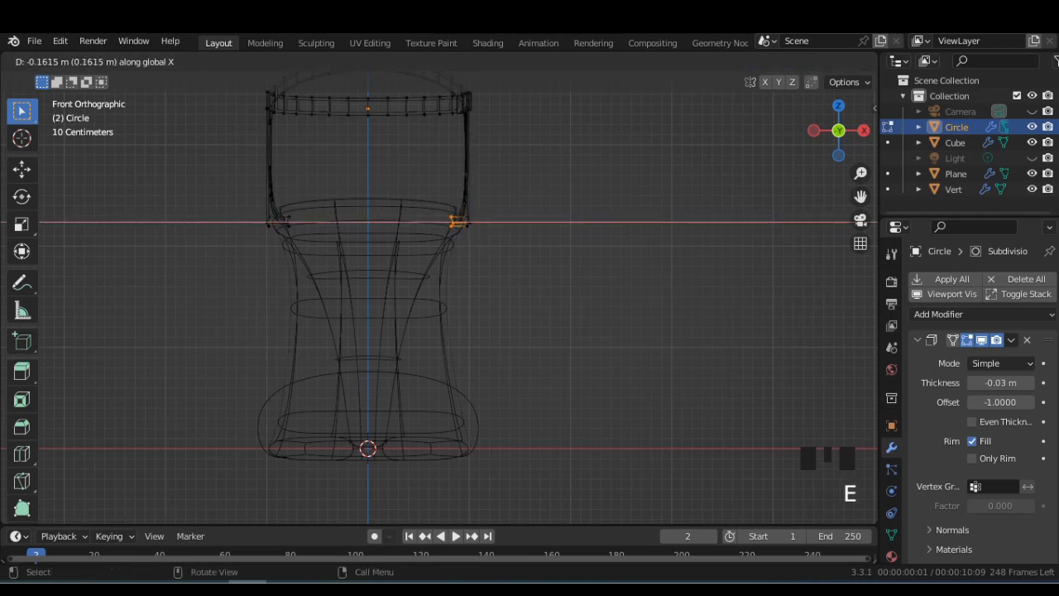
click(454, 221)
key(Tab)
click(819, 61)
Raise the toe strap about 0.08 m along Z in front view.
middle_drag(720, 191, 563, 188)
click(579, 198)
middle_drag(464, 232, 497, 228)
scroll(580, 265, down, 3)
scroll(554, 228, down, 2)
key(KP_1)
scroll(397, 289, up, 2)
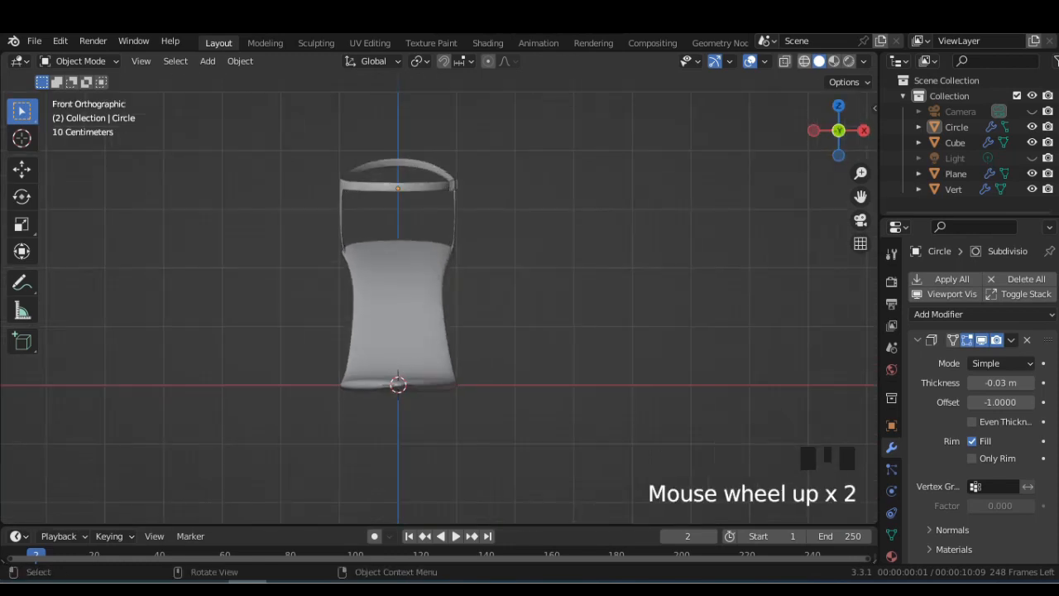
click(397, 364)
click(398, 364)
key(g)
key(z)
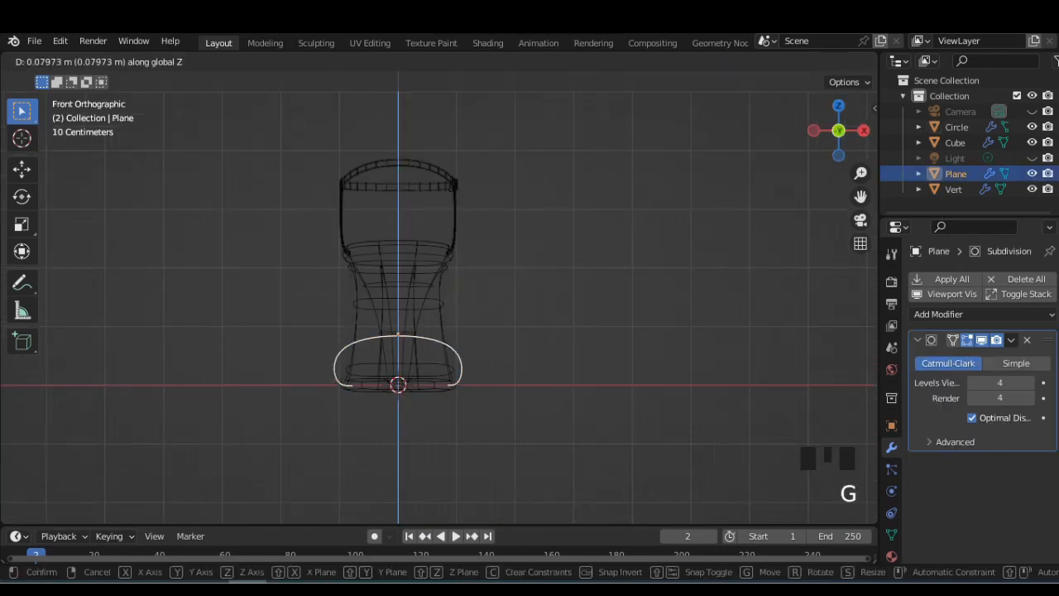
click(397, 364)
Select the toe strap's rear vertices in top wireframe view and scale them to about 0.91.
middle_drag(398, 364, 464, 332)
scroll(497, 331, down, 2)
key(Tab)
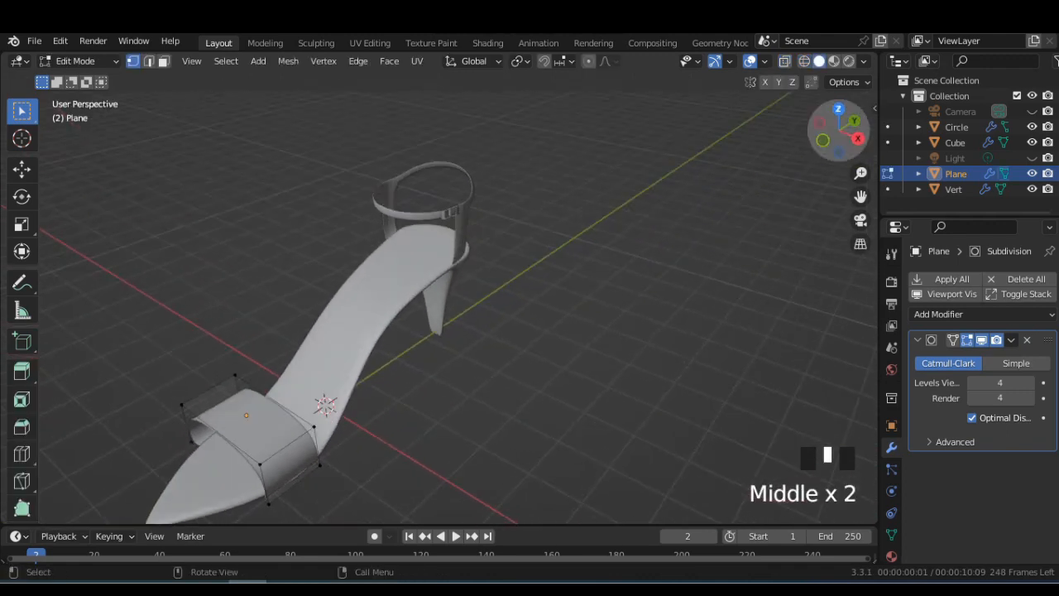
click(838, 108)
shift+middle_drag(397, 372, 397, 315)
scroll(334, 306, up, 3)
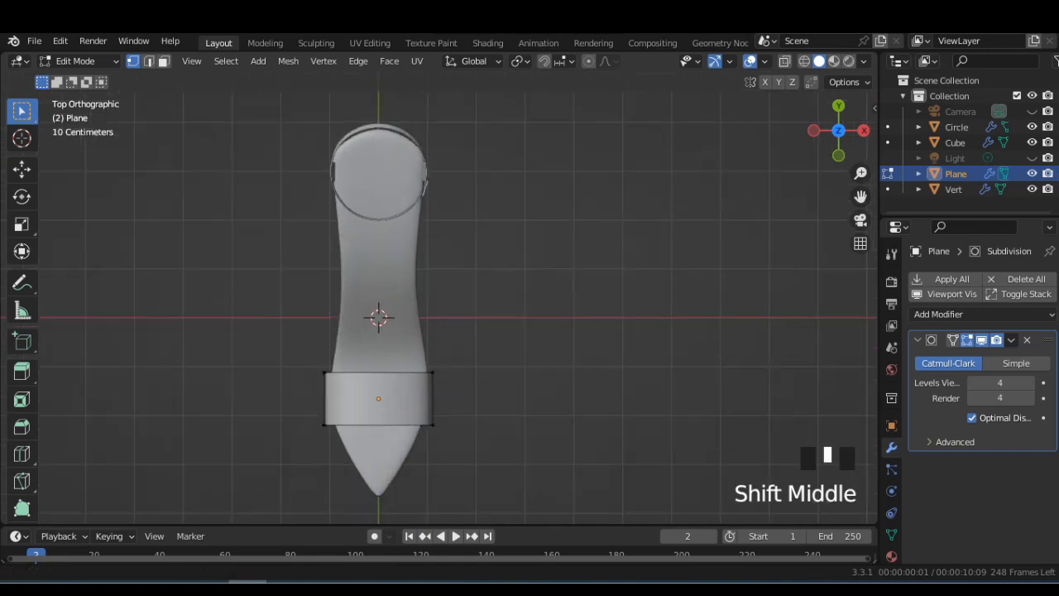
click(803, 61)
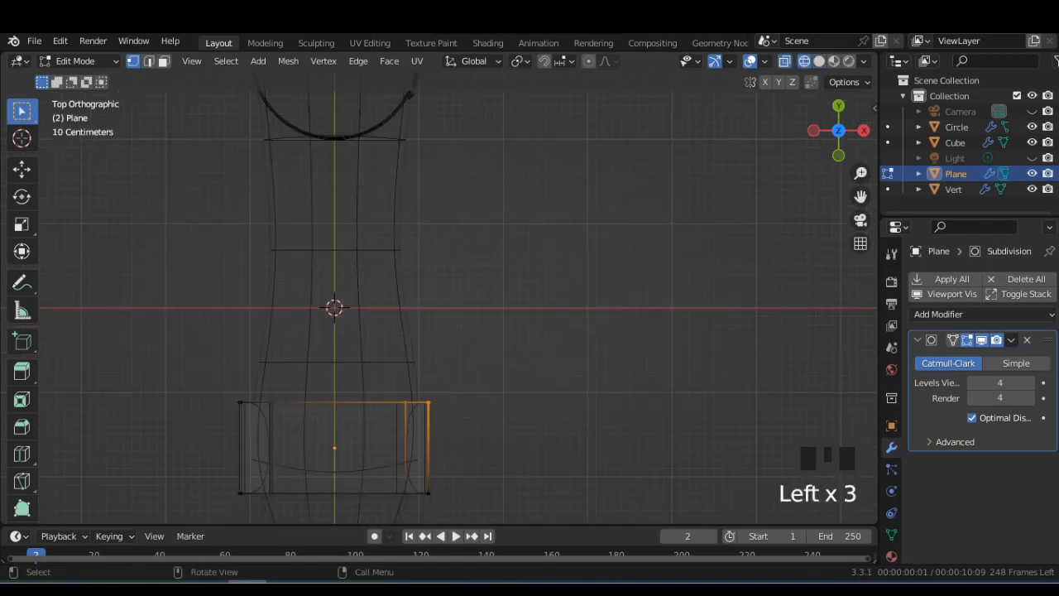
shift+drag(236, 395, 404, 424)
key(s)
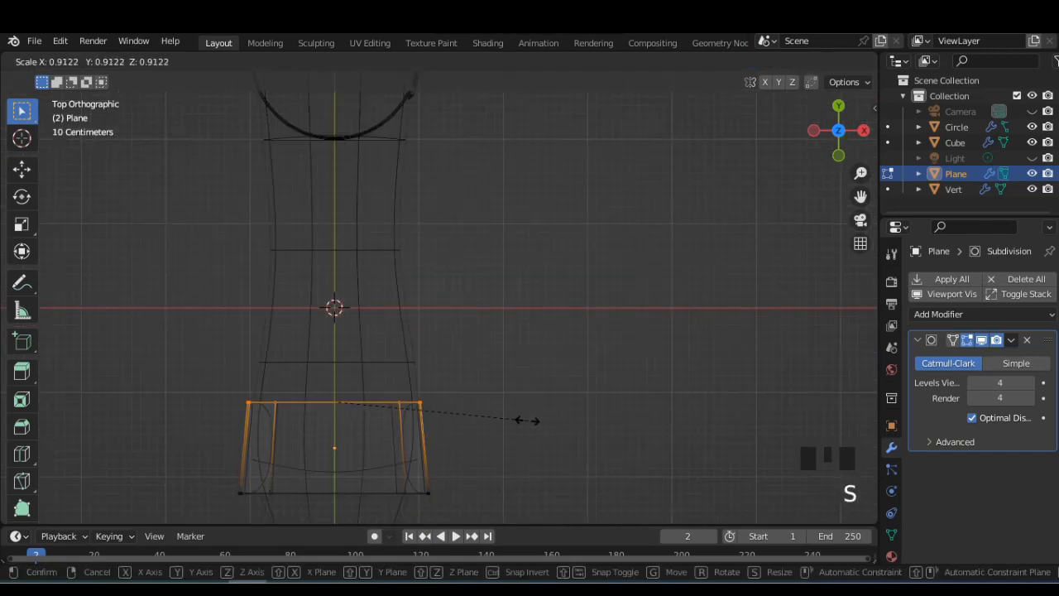
click(527, 422)
key(Tab)
click(819, 60)
mouse_move(839, 154)
middle_down()
mouse_move(796, 116)
mouse_move(834, 132)
middle_up()
Scale down the toe strap's front vertices in top view to narrow that edge to the sole.
click(838, 123)
click(803, 60)
key(Tab)
drag(227, 478, 472, 510)
key(s)
click(536, 500)
Try to scale the toe strap's rear vertices again and undo that scaling.
drag(231, 381, 447, 437)
key(s)
click(440, 435)
key(Tab)
click(819, 60)
mouse_move(497, 314)
middle_down()
mouse_move(538, 273)
mouse_move(580, 257)
middle_up()
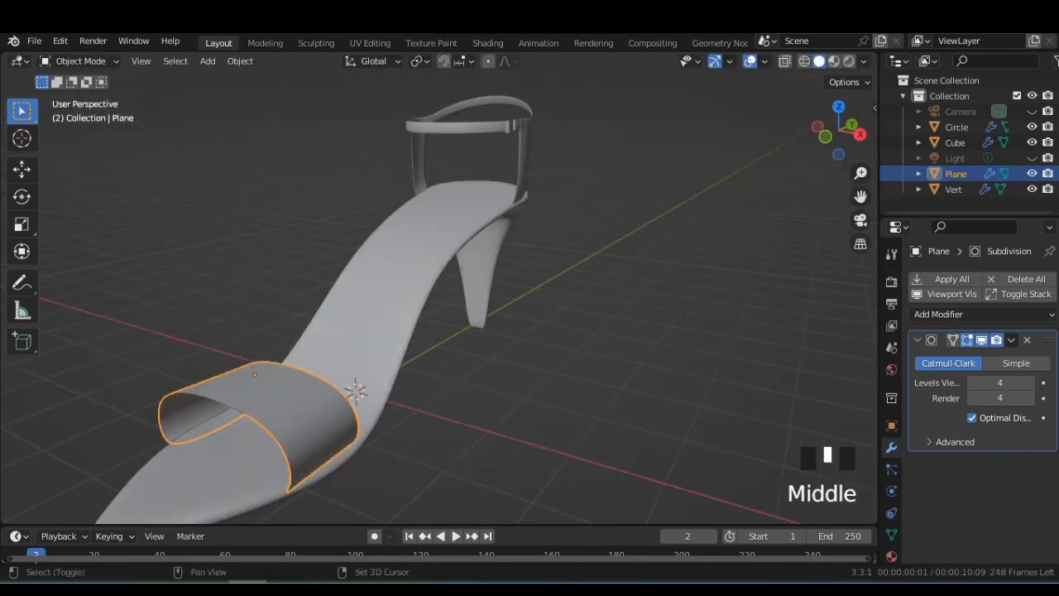
key(ctrl+z)
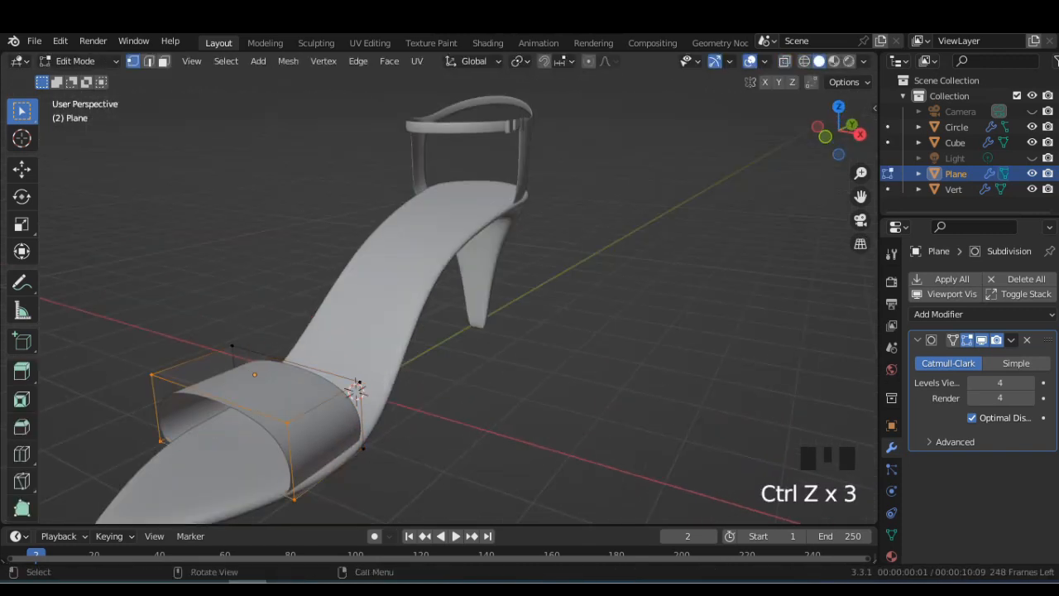
Examine the toe strap's fit on the sole from above and in perspective, in wireframe and solid shading.
scroll(530, 307, down, 2)
click(838, 108)
click(838, 108)
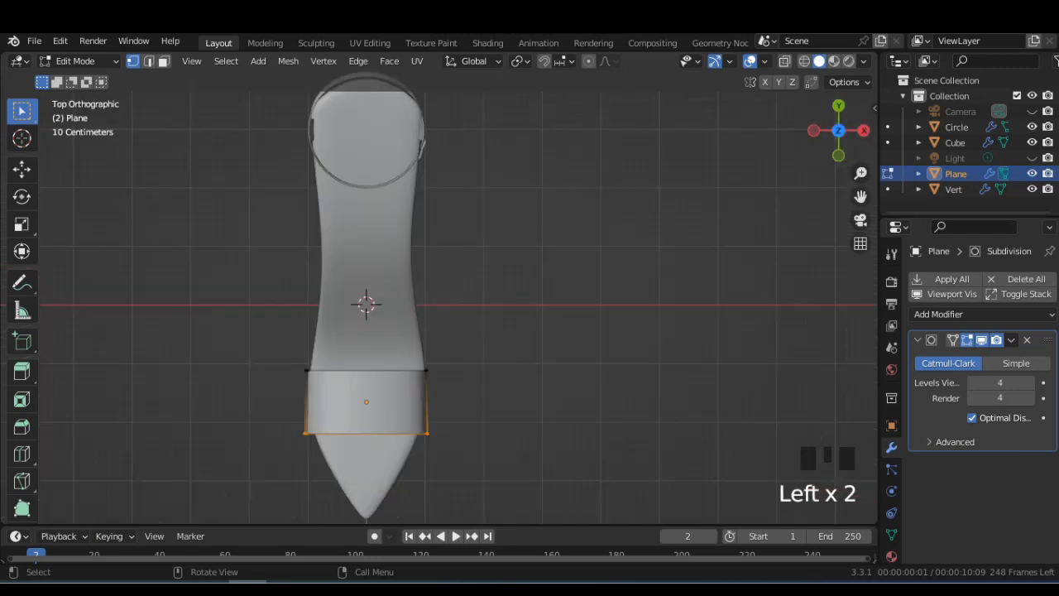
click(803, 60)
mouse_move(455, 373)
middle_down()
mouse_move(463, 323)
mouse_move(513, 281)
middle_up()
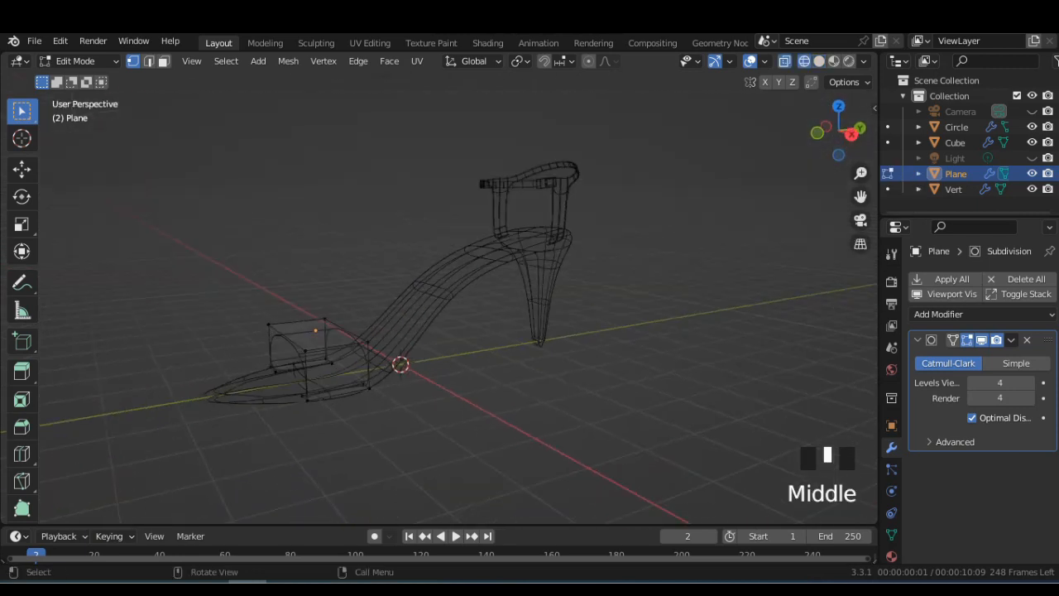
click(819, 61)
scroll(447, 306, down, 1)
middle_drag(446, 315, 480, 315)
key(Tab)
Select the sole together with the ankle strap and open both in Edit Mode in side view.
click(413, 290)
middle_drag(414, 289, 352, 277)
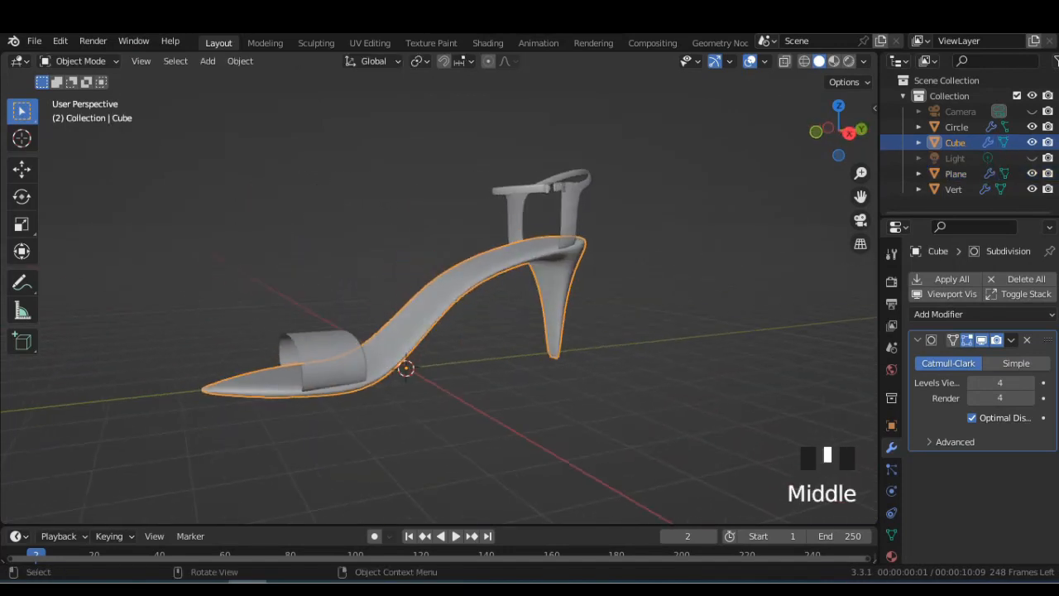
key(Tab)
click(849, 133)
drag(442, 105, 642, 326)
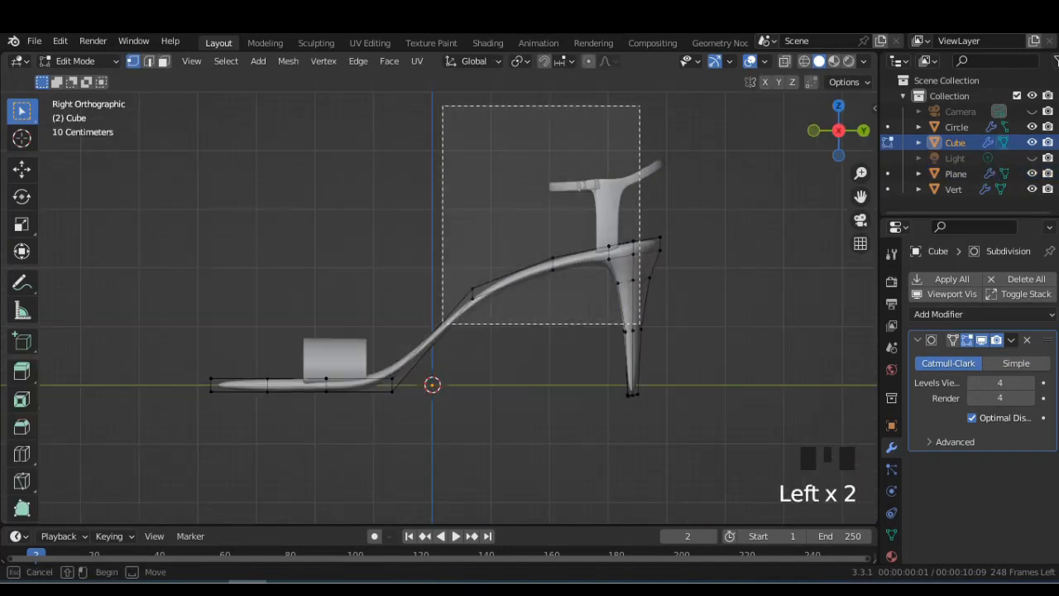
key(Tab)
shift+click(612, 207)
key(Tab)
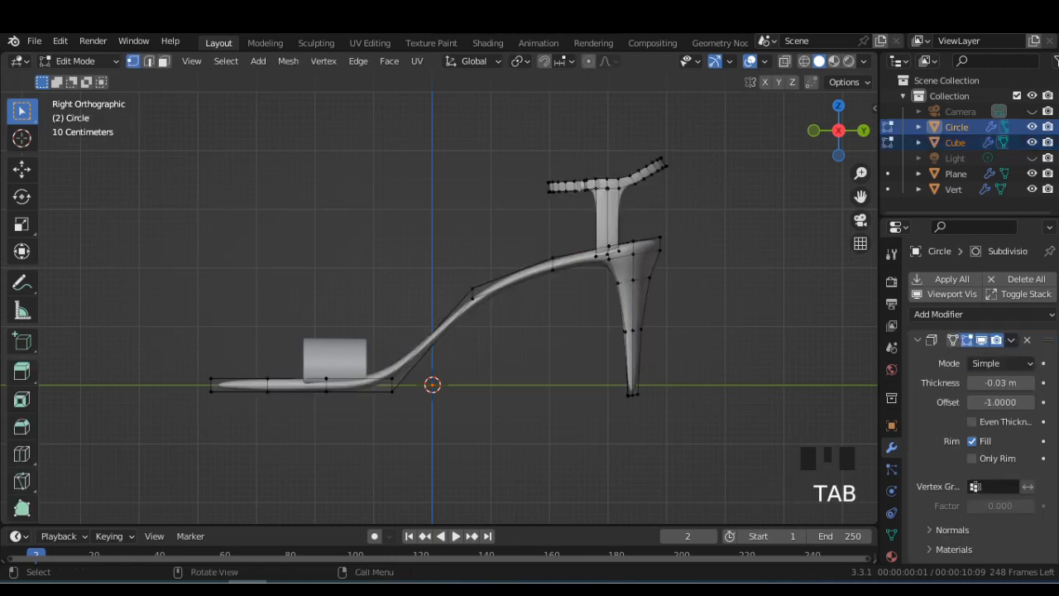
Select the heel, the rear of the sole and the whole ankle strap, and move them along Y toward the toe.
click(804, 61)
drag(450, 137, 684, 414)
key(g)
key(y)
click(607, 189)
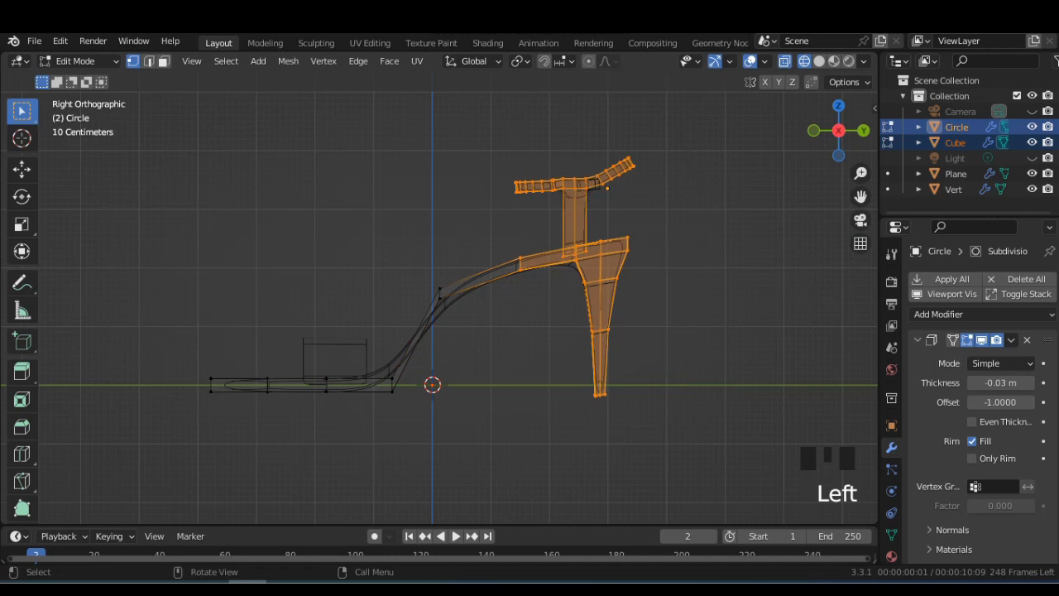
Shift the heel, the rear of the sole and the ankle strap about 0.36 m along Y toward the toe.
key(g)
key(y)
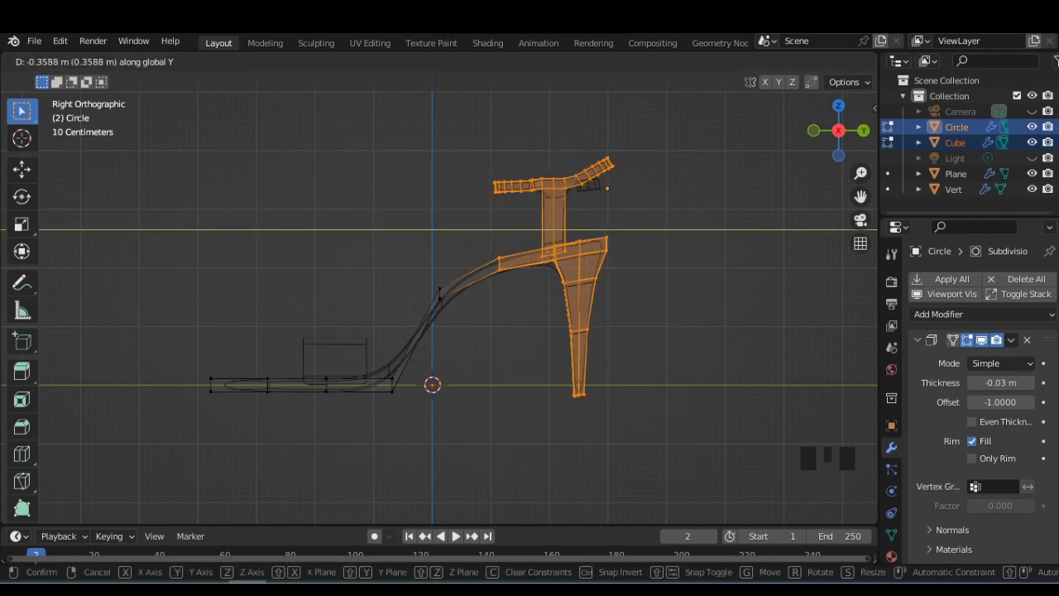
click(606, 189)
key(Tab)
Move the buckle along Y toward the toe until it bridges the open ends of the ankle strap.
click(590, 186)
key(g)
key(y)
click(555, 186)
click(819, 62)
mouse_move(687, 174)
shift+middle_down()
mouse_move(656, 381)
mouse_move(640, 364)
shift+middle_up()
scroll(673, 314, up, 3)
scroll(673, 314, down, 4)
scroll(656, 381, up, 3)
key(g)
key(y)
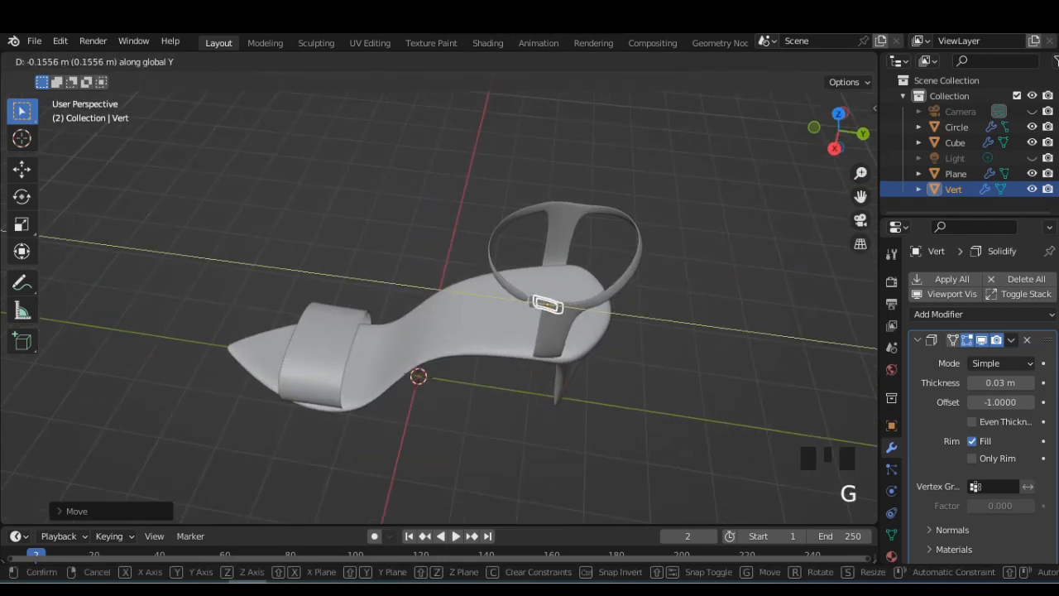
click(596, 352)
Examine up close how the buckle sits over the ends of the ankle strap.
click(686, 273)
click(839, 114)
scroll(645, 240, up, 2)
shift+middle_drag(645, 240, 530, 218)
scroll(574, 219, up, 3)
scroll(574, 219, up, 4)
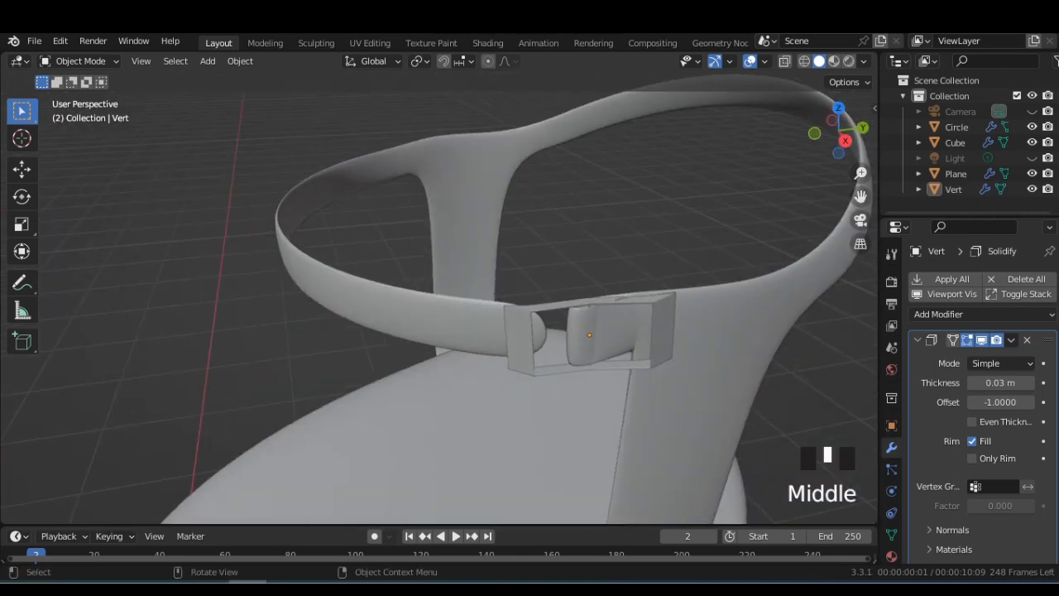
click(845, 140)
scroll(629, 248, down, 14)
mouse_move(628, 248)
shift+middle_down()
mouse_move(625, 225)
mouse_move(720, 244)
mouse_move(616, 228)
shift+middle_up()
Select the buckle, ankle strap and sole together and open them in Edit Mode in side-view wireframe.
click(839, 130)
click(804, 62)
scroll(629, 248, down, 2)
click(505, 335)
shift+click(480, 288)
shift+click(494, 251)
key(Tab)
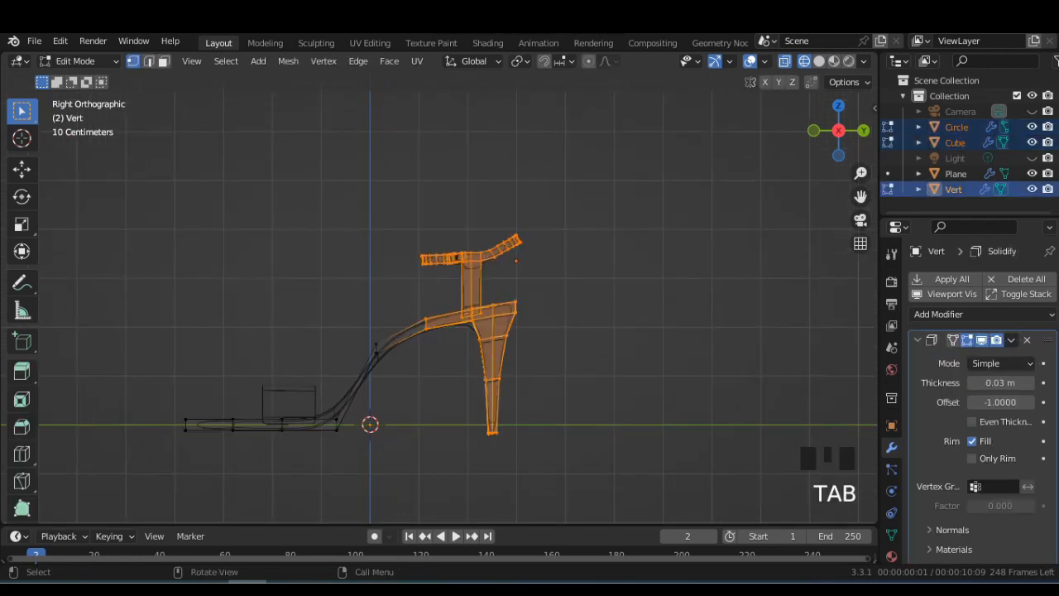
Move the two foremost columns of the sole's toe vertices along Y toward the heel to shorten the toe.
drag(232, 458, 233, 457)
drag(154, 386, 252, 454)
key(g)
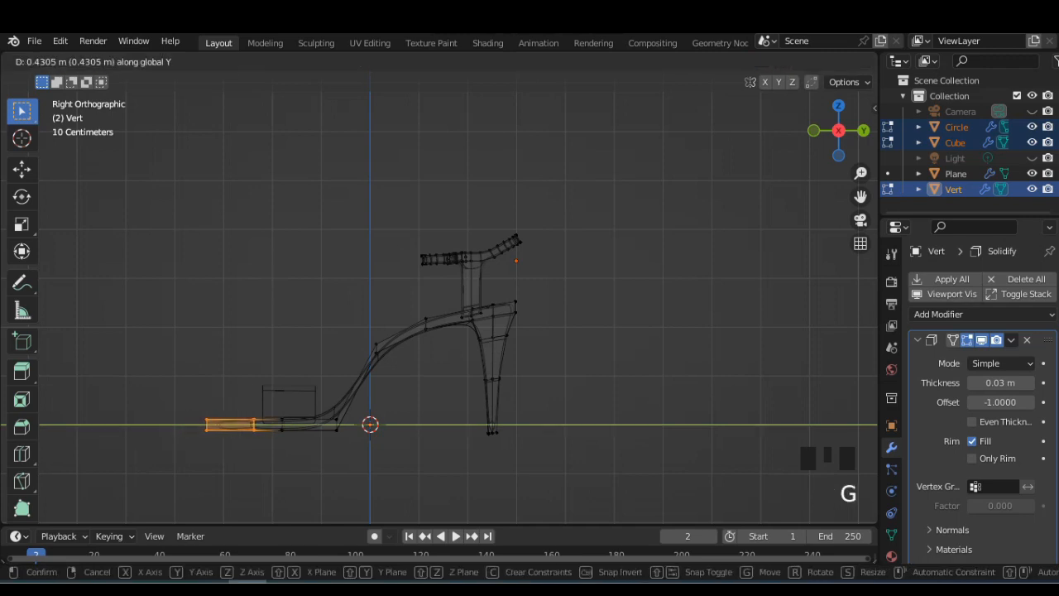
click(273, 453)
key(Tab)
Examine the shoe's overall proportions in solid shading and in side-view wireframe.
middle_drag(331, 347, 439, 406)
click(819, 61)
middle_drag(662, 248, 693, 251)
middle_drag(629, 253, 655, 252)
click(579, 265)
scroll(579, 269, up, 3)
click(859, 133)
click(803, 61)
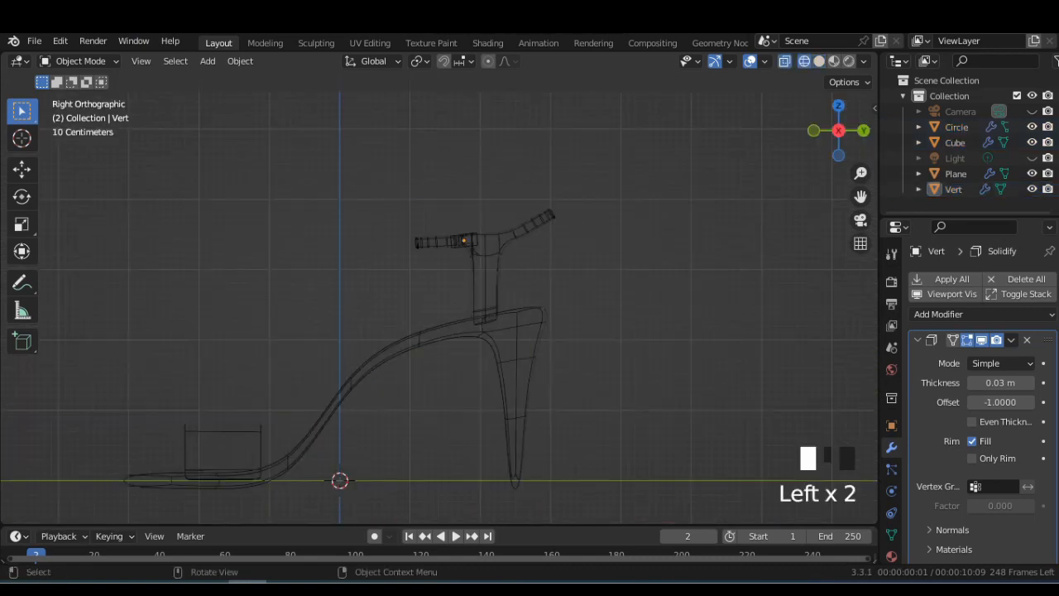
Scale down the toe strap's front vertices in top view so the strap tapers toward the pointed toe.
click(838, 106)
scroll(463, 321, down, 2)
shift+middle_drag(455, 331, 446, 236)
click(409, 370)
click(412, 364)
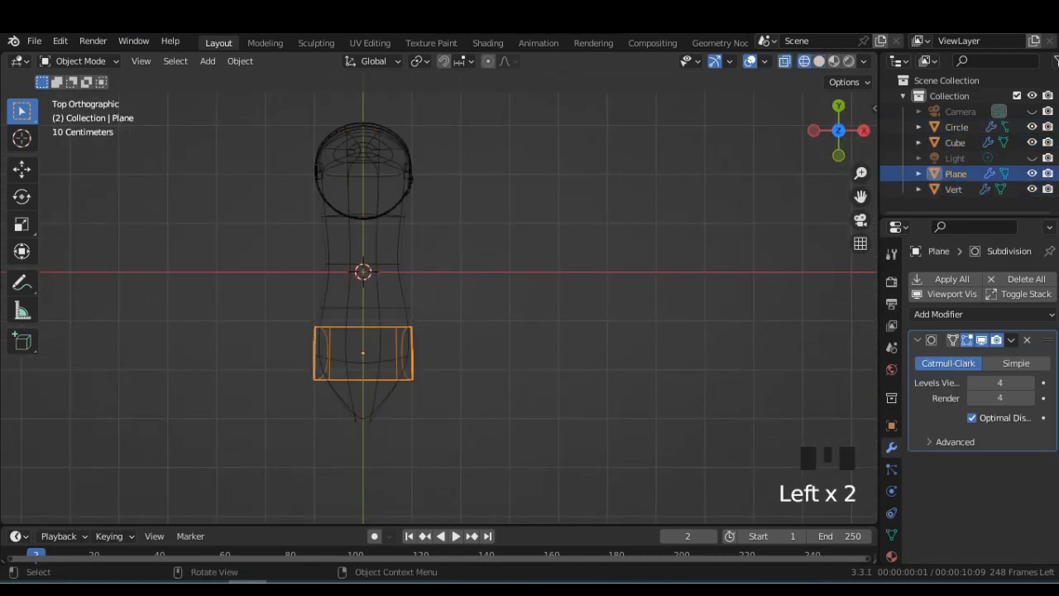
key(Tab)
key(s)
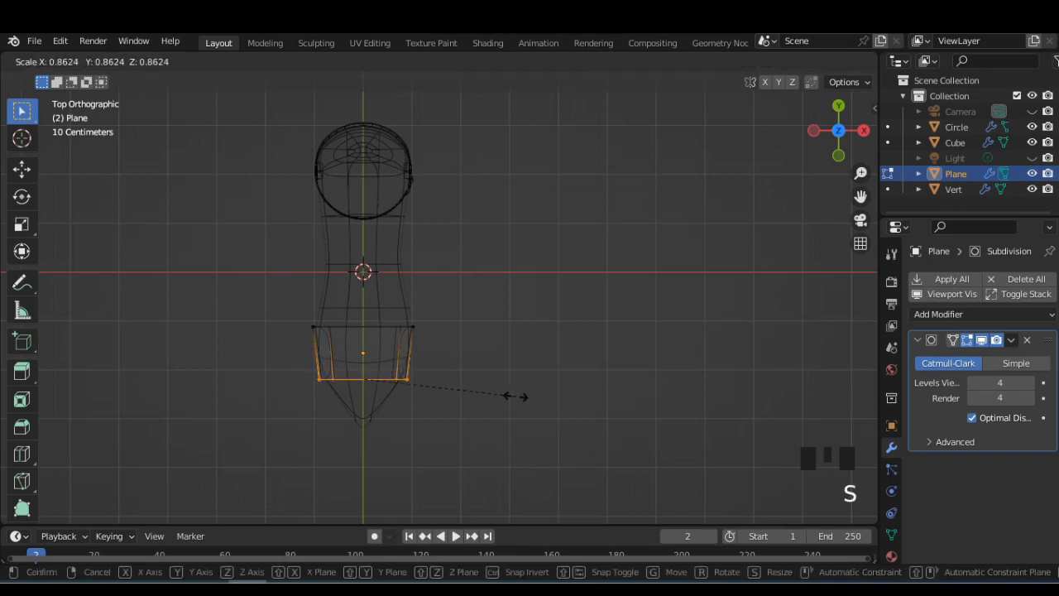
click(507, 398)
key(Tab)
click(819, 61)
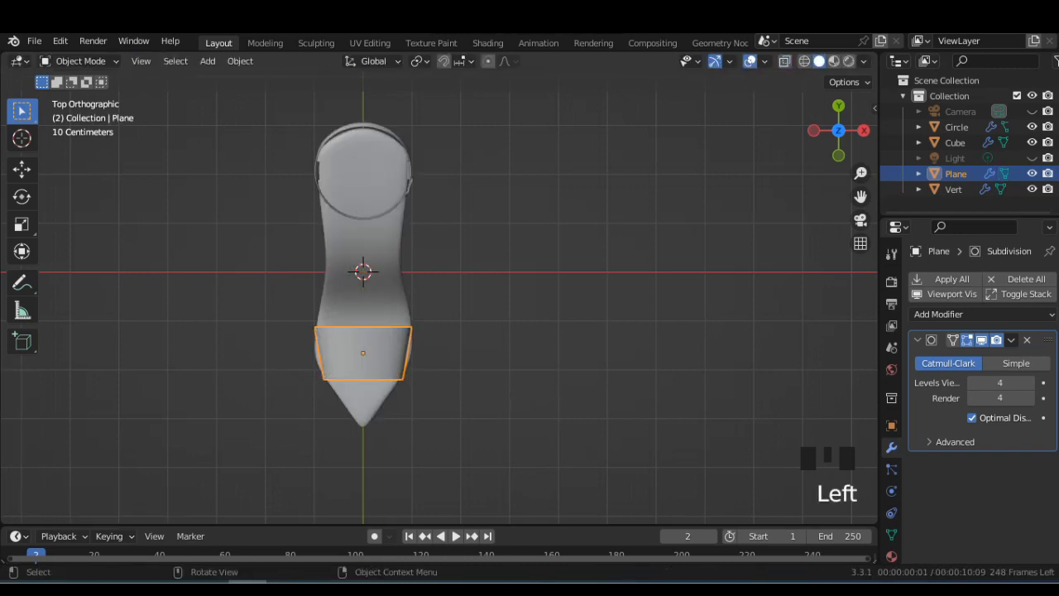
Add a loop cut across the middle of the toe strap and scale it wider to follow the sole's outline.
key(Tab)
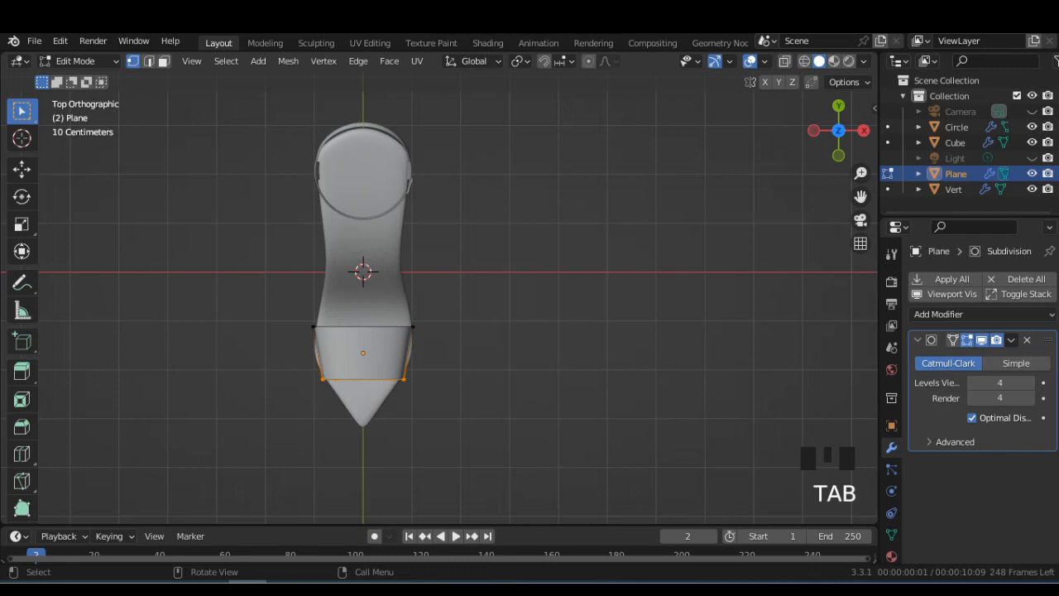
click(404, 364)
click(405, 364)
click(804, 62)
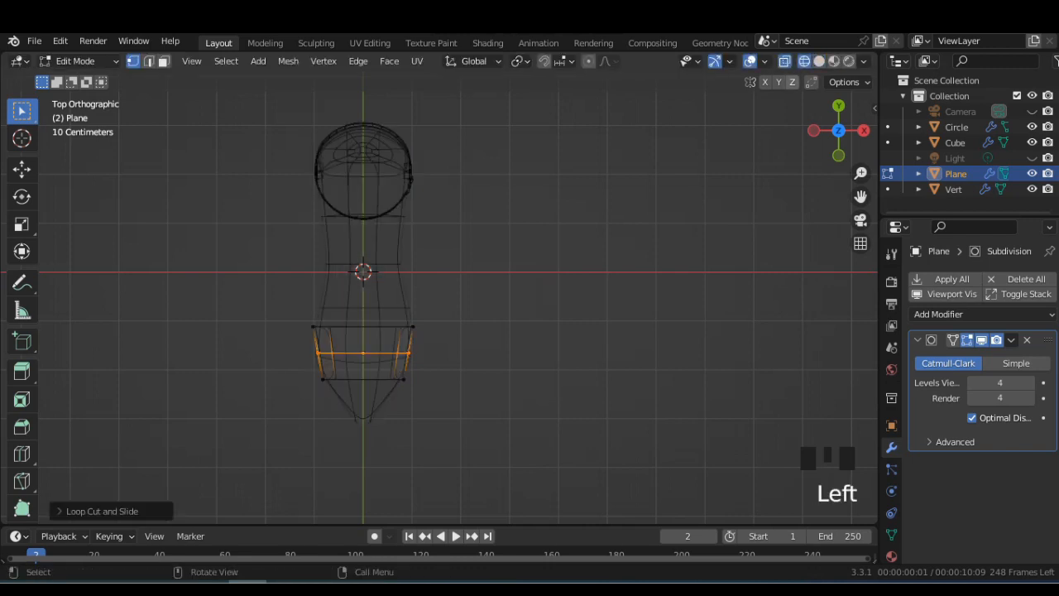
drag(444, 356, 447, 356)
key(s)
click(495, 361)
key(Tab)
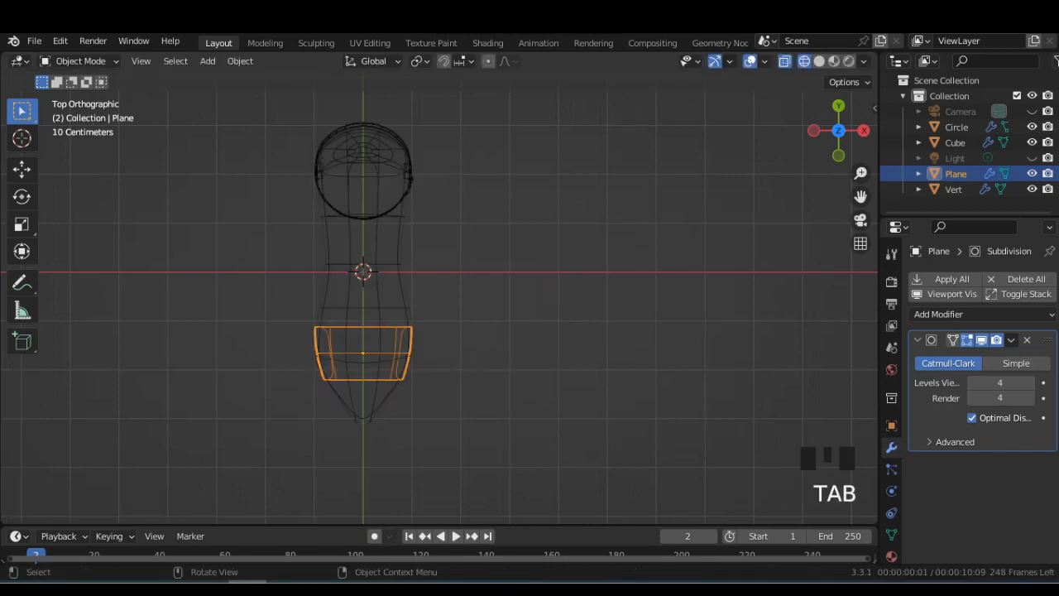
click(820, 61)
middle_drag(612, 306, 513, 231)
click(497, 232)
scroll(496, 240, up, 3)
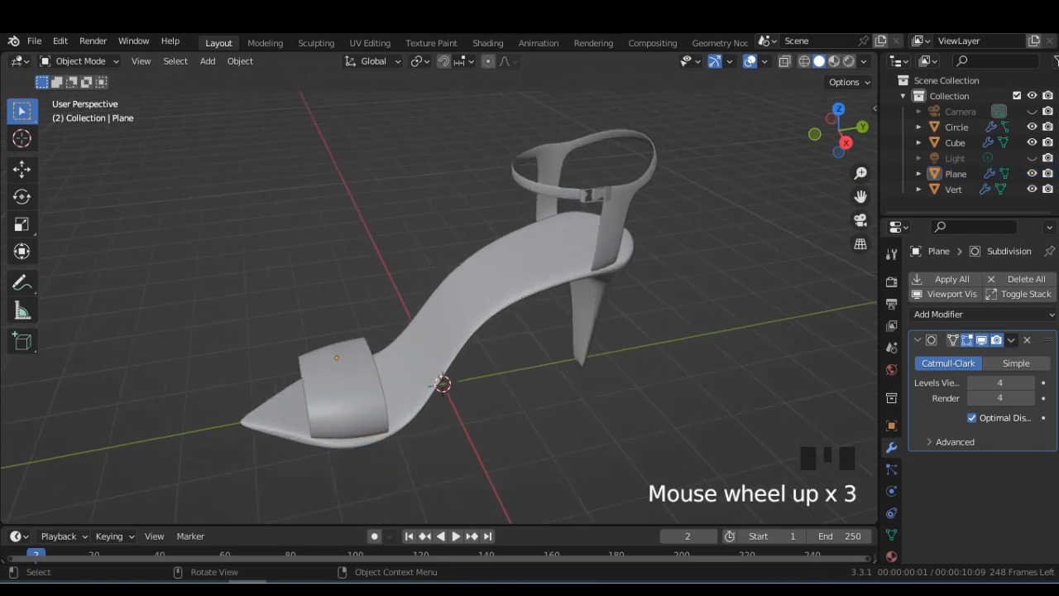
Open the sole in Edit Mode and select its entire row of upper vertices from toe to heel.
click(497, 269)
key(Tab)
click(846, 142)
click(804, 61)
scroll(455, 373, down, 2)
shift+middle_drag(455, 496, 455, 380)
drag(244, 359, 374, 387)
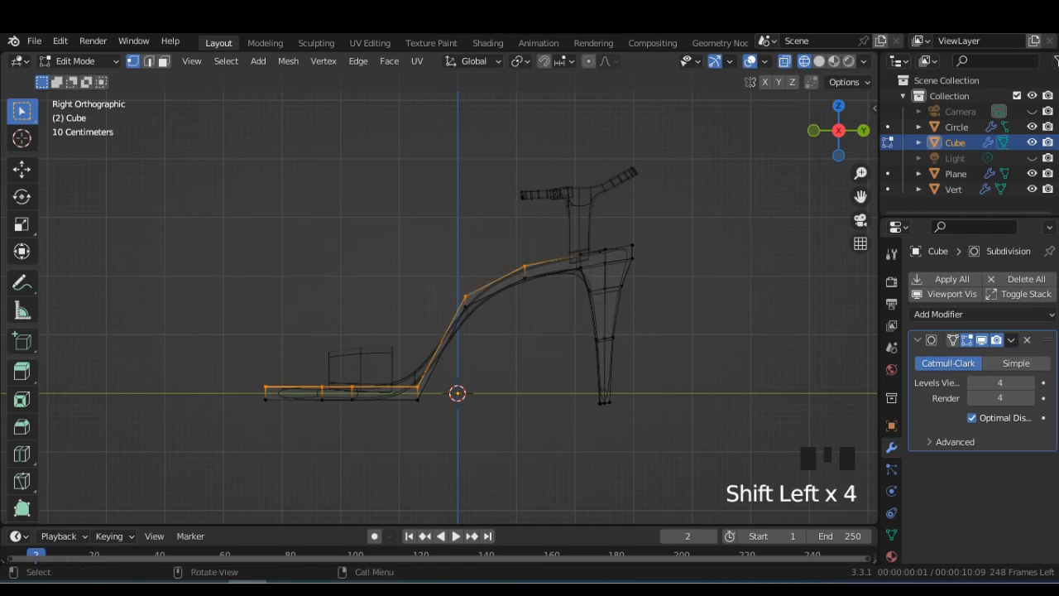
shift+click(628, 247)
key(shift+z)
middle_drag(580, 273, 598, 303)
scroll(597, 303, up, 2)
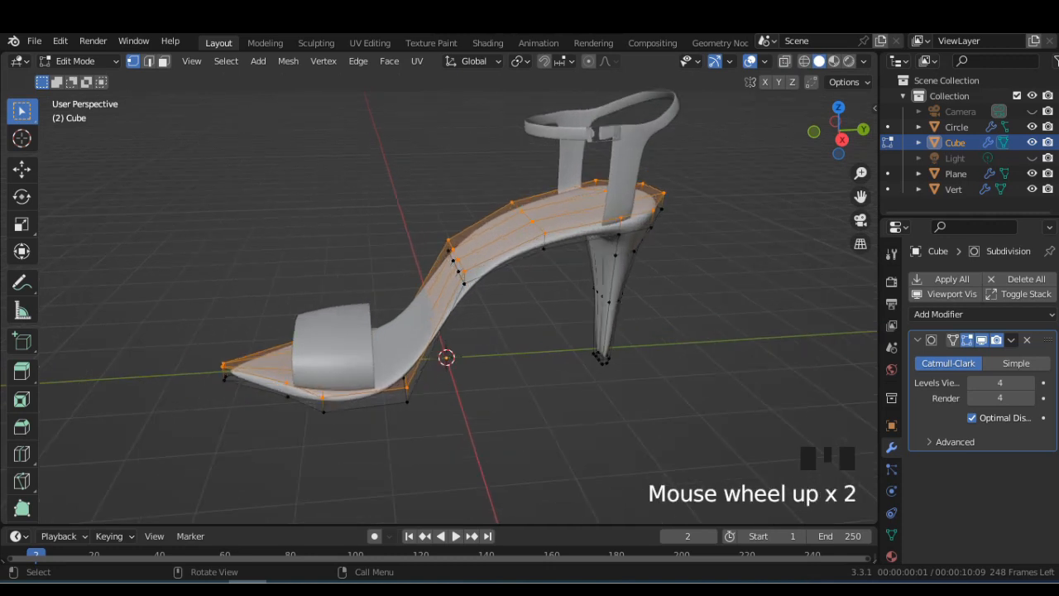
Extrude the sole's selected upper vertices in place, cancelling the movement, to sharpen the upper edge.
click(842, 139)
click(804, 61)
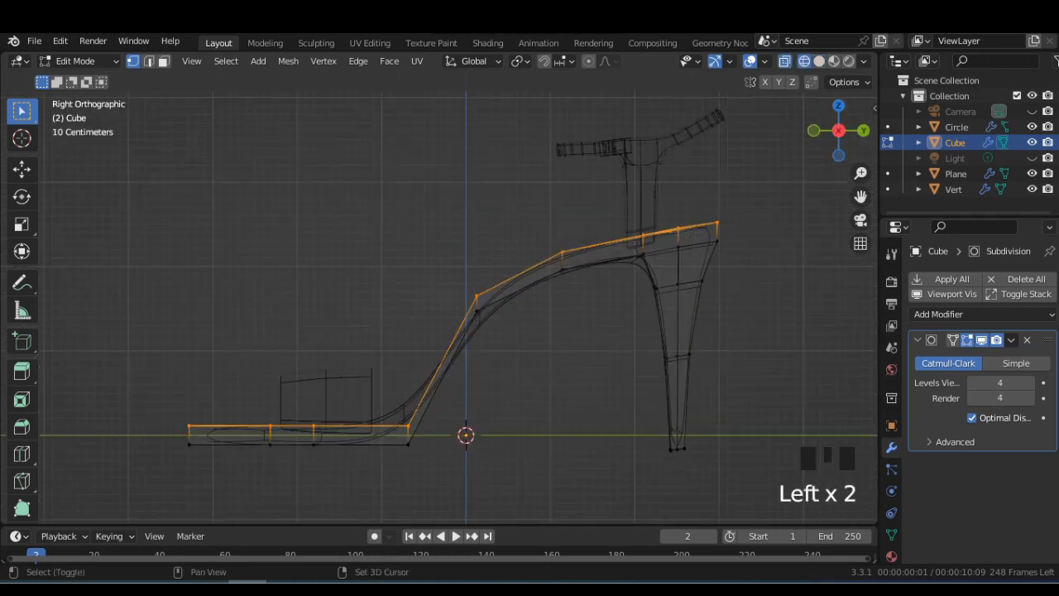
click(820, 62)
mouse_move(579, 273)
middle_down()
mouse_move(599, 308)
mouse_move(571, 286)
middle_up()
key(e)
right_click(603, 301)
Select the sole's row of lower vertices from toe to heel and extrude them in place.
click(829, 124)
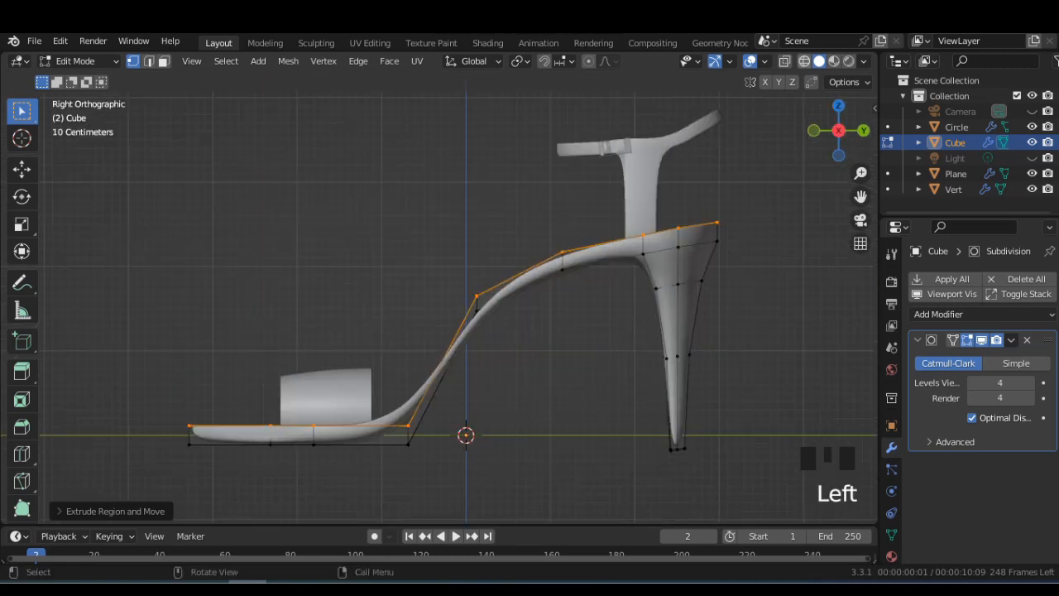
click(805, 62)
drag(186, 430, 443, 478)
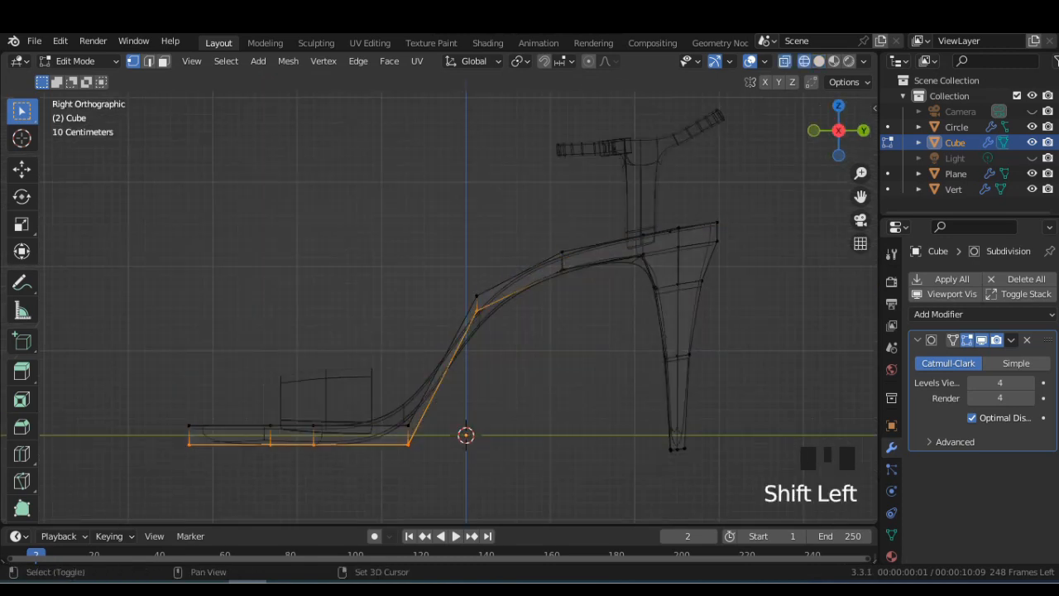
click(819, 61)
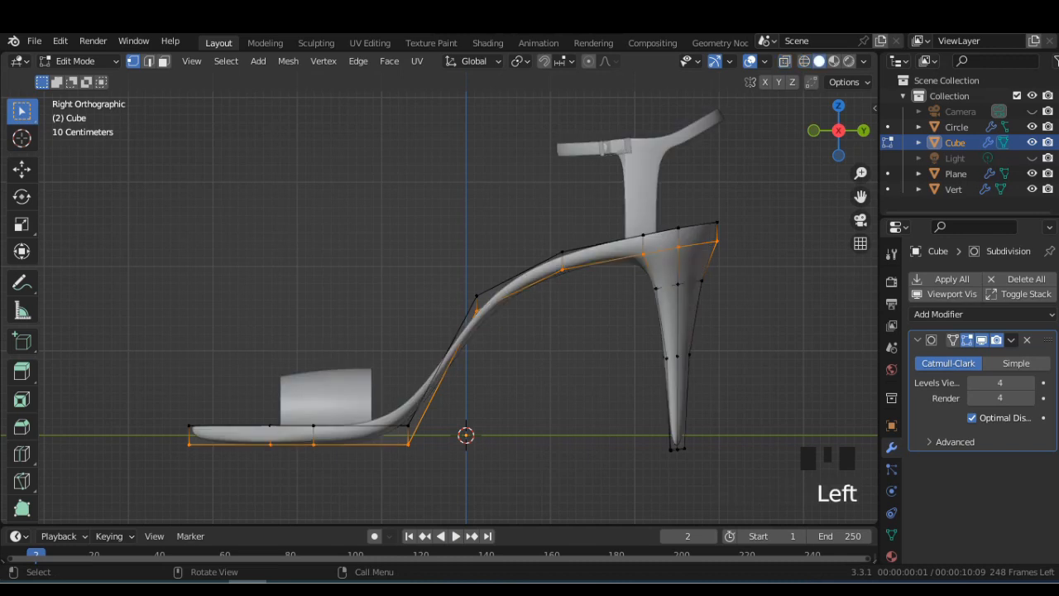
mouse_move(529, 315)
middle_down()
mouse_move(589, 350)
mouse_move(526, 316)
middle_up()
scroll(530, 331, down, 1)
key(e)
key(Tab)
Select the vertices at the tip of the heel from below and extrude them in place.
middle_drag(439, 315, 348, 323)
click(513, 314)
middle_drag(513, 314, 438, 348)
key(Tab)
scroll(438, 331, down, 2)
scroll(438, 331, up, 2)
drag(501, 432, 543, 462)
middle_drag(543, 462, 521, 413)
drag(525, 429, 579, 464)
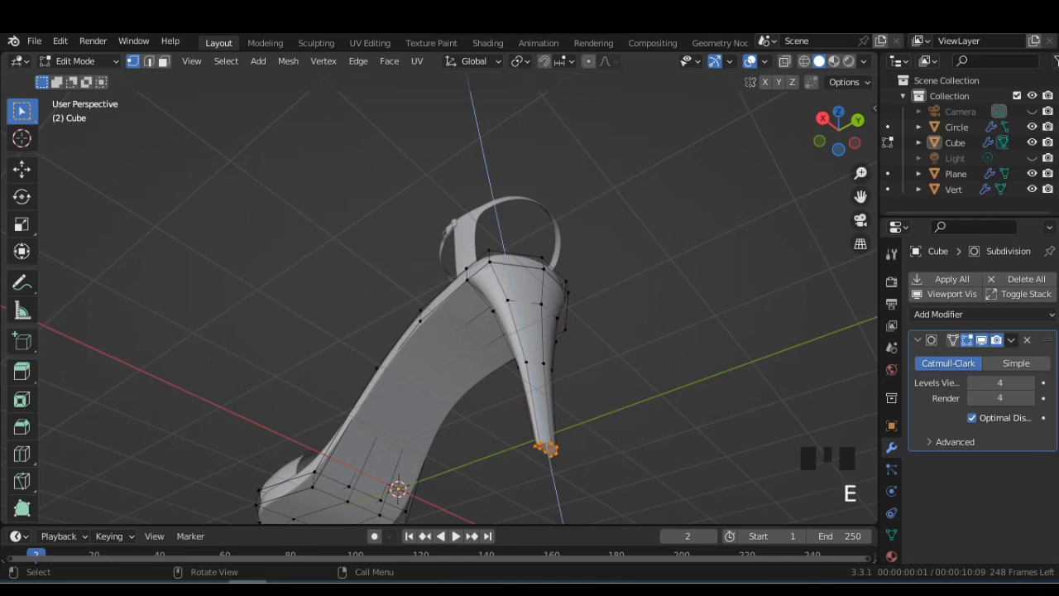
Examine the sharpened sole and heel in perspective, from the side and from above.
key(Tab)
middle_drag(439, 314, 559, 366)
key(KP_3)
scroll(503, 322, down, 2)
scroll(559, 366, up, 2)
click(838, 108)
scroll(463, 364, down, 1)
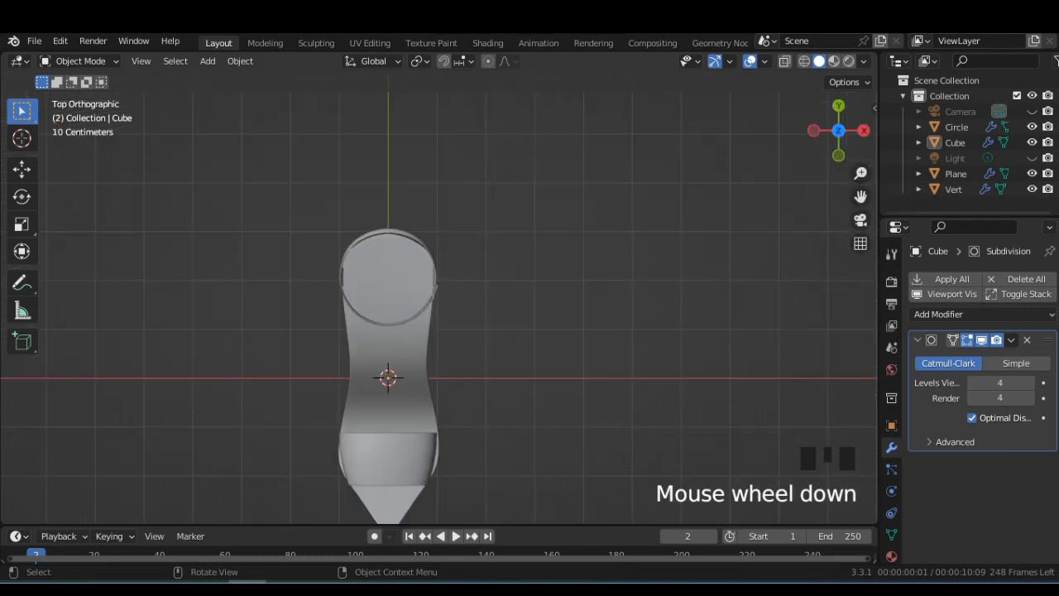
shift+middle_drag(463, 381, 470, 262)
scroll(470, 262, up, 2)
Adjust the widest forefoot vertices on the sole's positive-X side along X in top view.
click(381, 282)
key(Tab)
scroll(437, 297, up, 1)
click(804, 61)
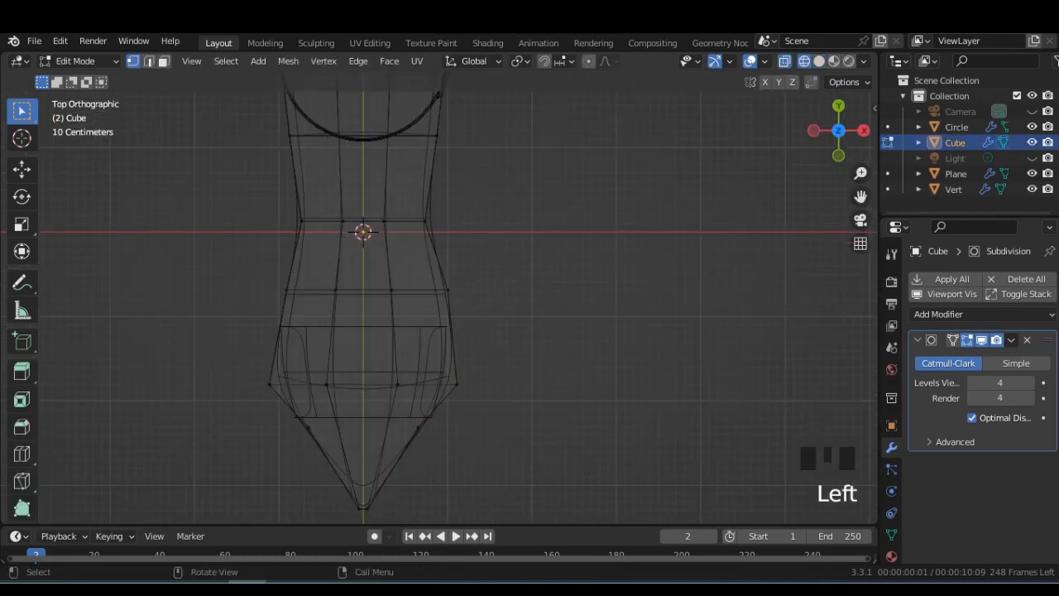
drag(506, 399, 454, 381)
key(g)
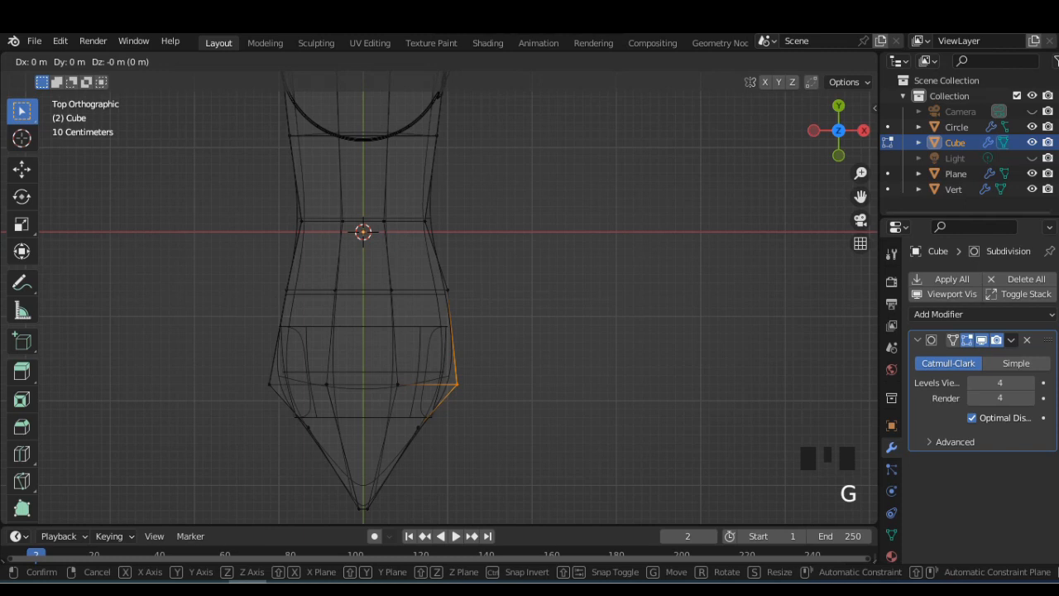
key(x)
key(Return)
key(Tab)
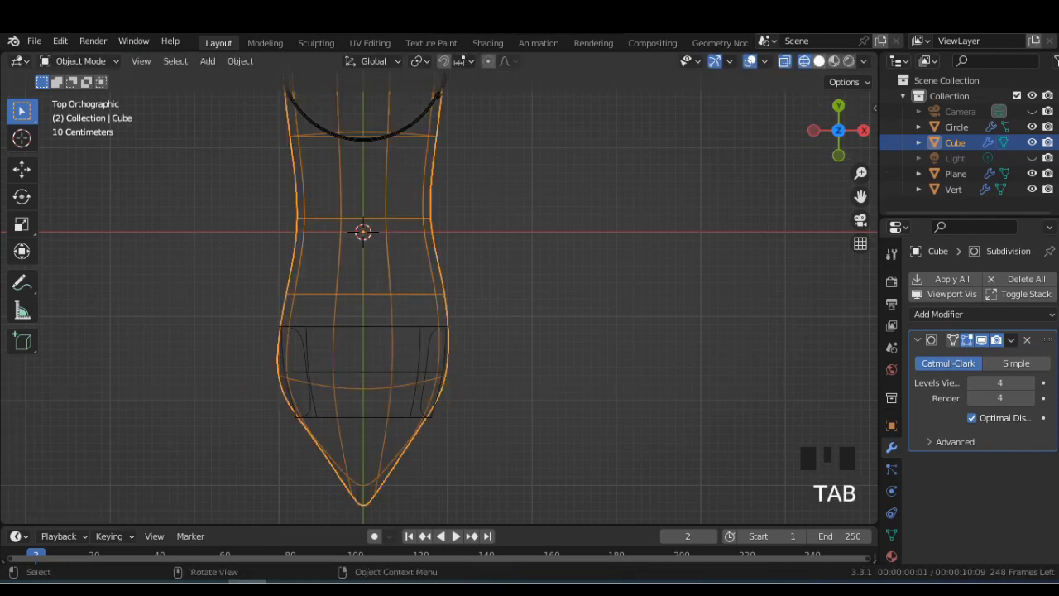
Open the toe strap in Edit Mode and add a loop cut in both its rear and front halves.
key(shift+z)
scroll(422, 306, down, 1)
scroll(422, 307, up, 1)
key(Tab)
key(Tab)
click(414, 356)
key(Tab)
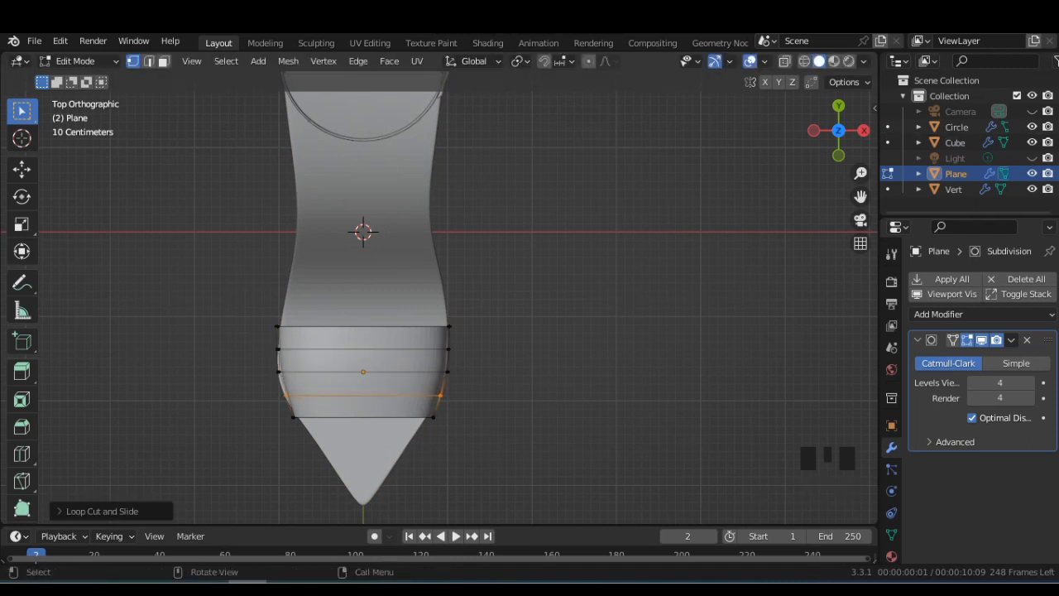
Scale the toe strap's front vertices slightly narrower to fit the sole's outline.
click(803, 61)
click(435, 417)
key(s)
click(556, 432)
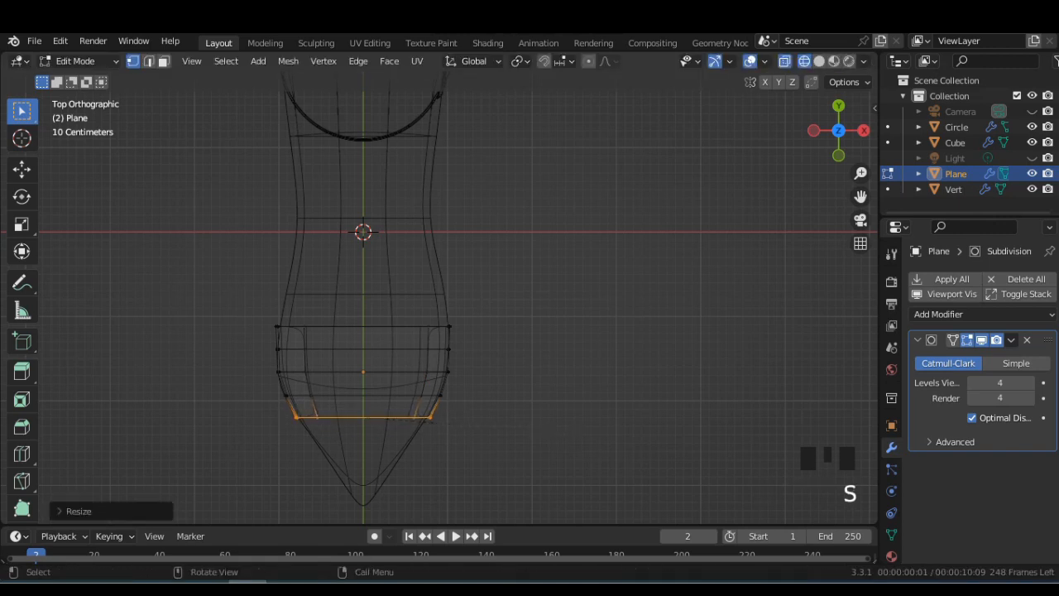
click(819, 61)
click(805, 62)
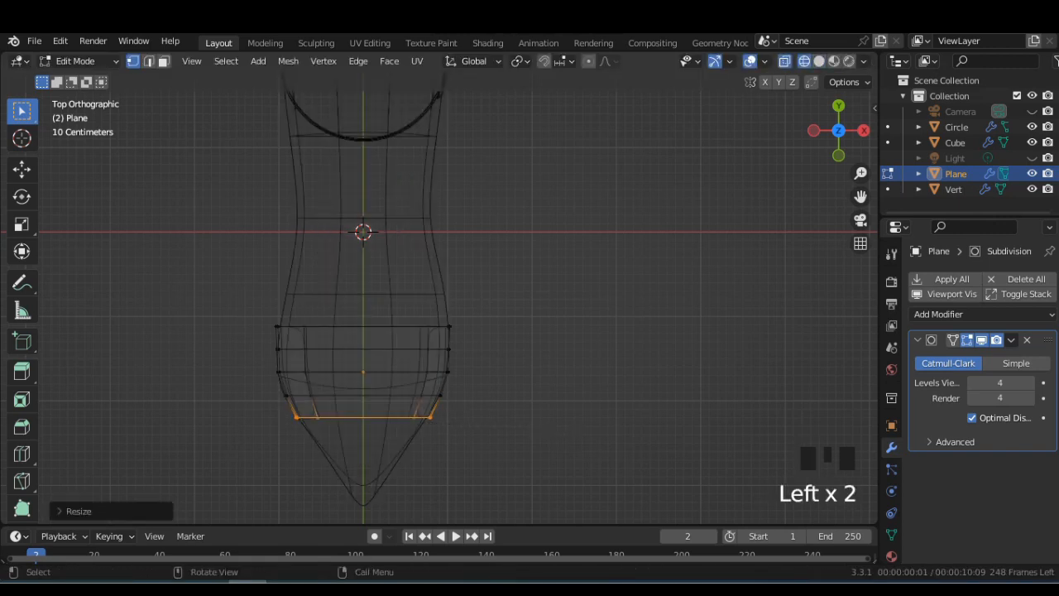
Nudge the toe strap's middle vertices and the row in front of them along X on the negative-X side.
key(g)
key(x)
click(283, 382)
drag(266, 386, 300, 406)
key(g)
key(x)
click(298, 404)
Move the toe strap's rear corner on the negative-X side inward along X and leave Edit Mode.
drag(296, 335, 296, 336)
key(g)
key(x)
click(299, 335)
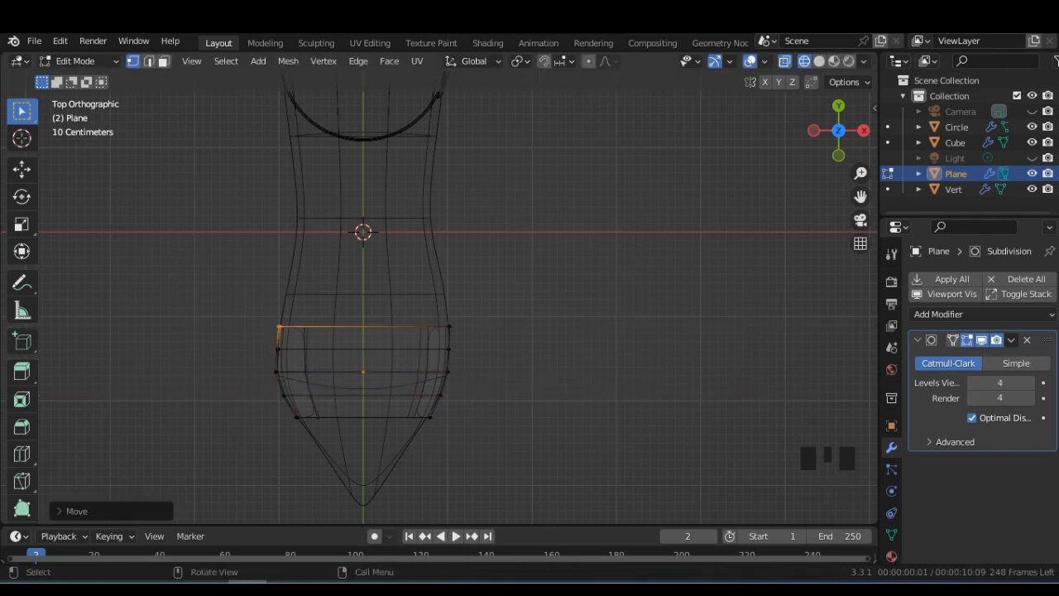
key(g)
key(x)
click(300, 336)
click(819, 60)
key(Tab)
Check the toe strap in perspective and add a Solidify modifier to it.
middle_drag(530, 331, 542, 285)
scroll(471, 257, down, 2)
scroll(414, 228, up, 3)
scroll(490, 247, up, 2)
scroll(490, 246, down, 2)
click(960, 314)
click(743, 211)
scroll(935, 380, down, 2)
scroll(728, 331, down, 1)
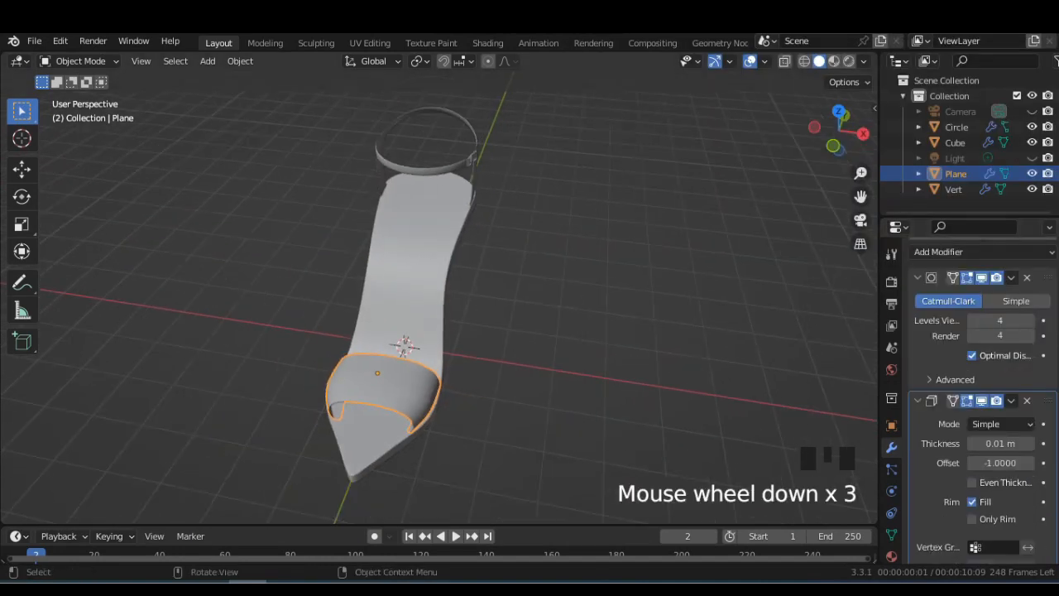
Set the Solidify thickness of the toe strap to 0.02 m and check its fit on the sole.
click(1029, 444)
scroll(662, 331, up, 1)
scroll(679, 351, up, 5)
middle_drag(661, 331, 687, 356)
scroll(976, 372, down, 1)
scroll(443, 304, down, 2)
click(1029, 290)
scroll(662, 331, up, 3)
scroll(661, 331, down, 3)
scroll(443, 304, down, 2)
Raise the sole's Subdivision levels to 5 for both viewport and render.
click(356, 405)
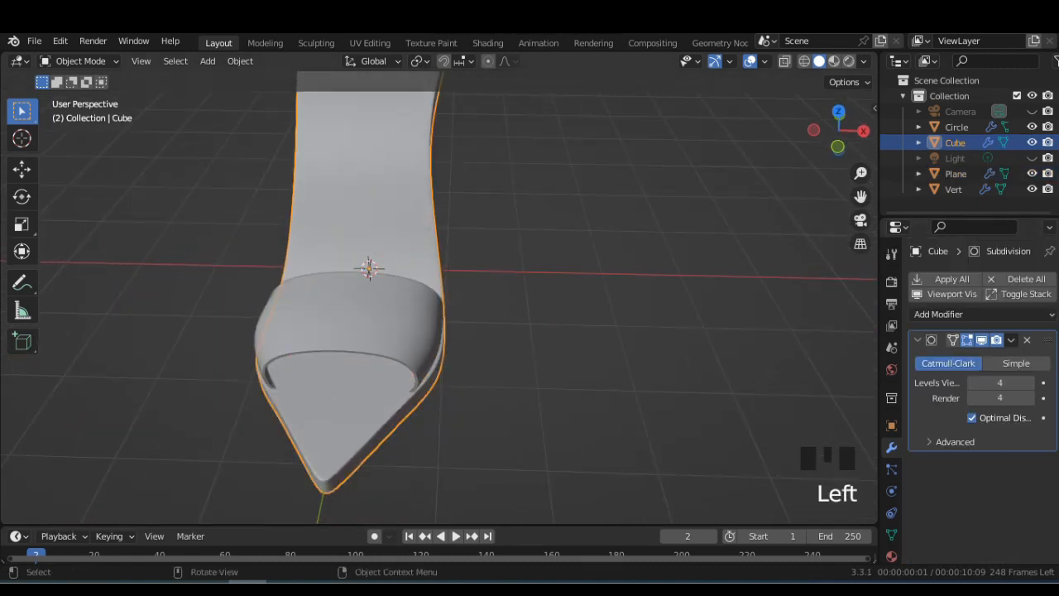
click(1029, 398)
scroll(513, 306, up, 2)
middle_drag(530, 290, 459, 311)
scroll(459, 310, down, 5)
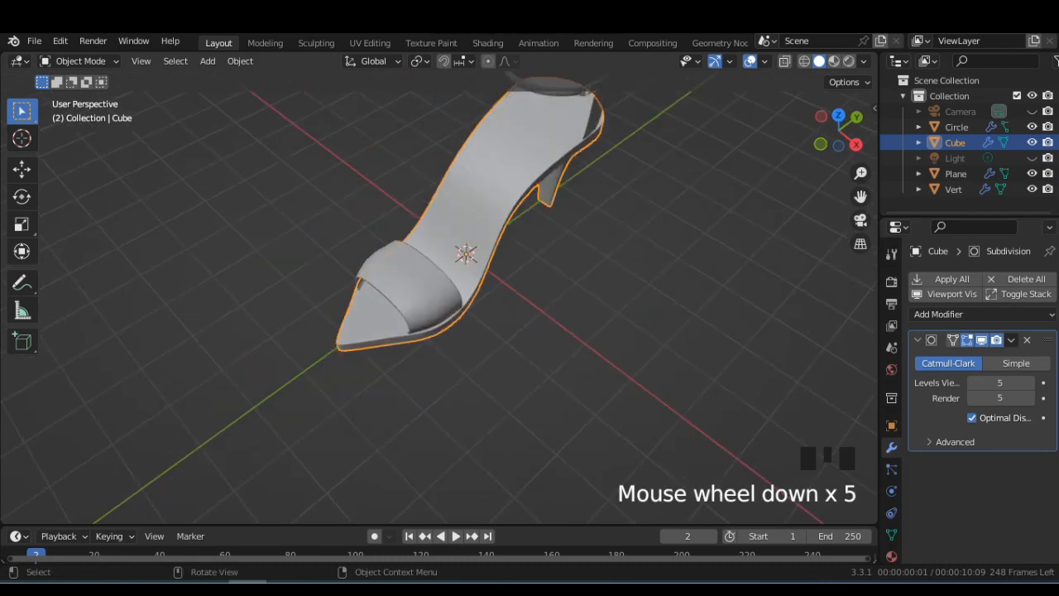
Raise the ankle strap's viewport Subdivision level to 5.
shift+middle_drag(579, 157, 475, 298)
scroll(475, 299, up, 3)
click(508, 252)
scroll(981, 397, down, 14)
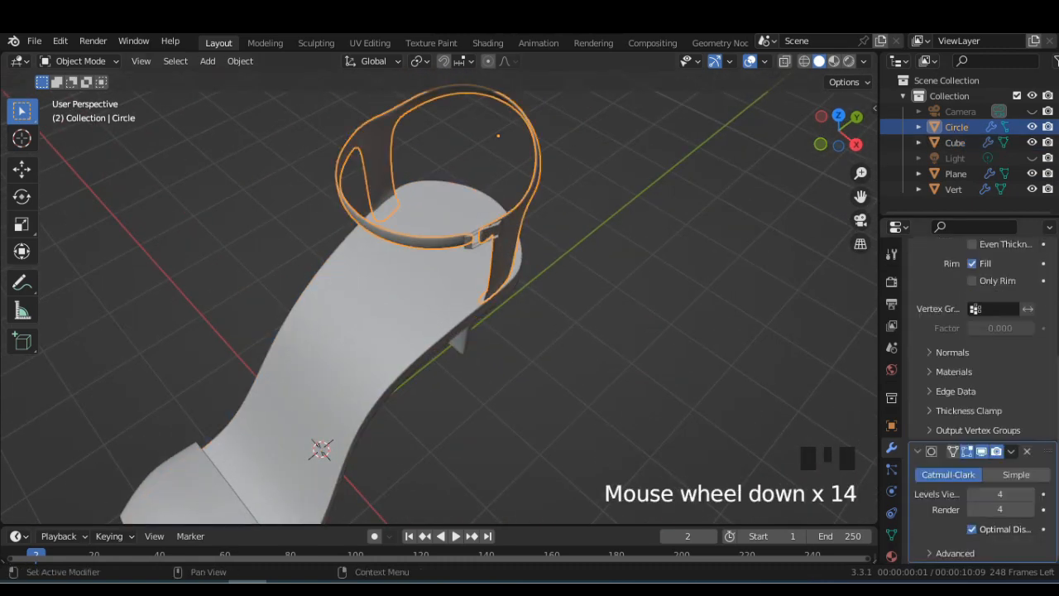
scroll(438, 298, up, 4)
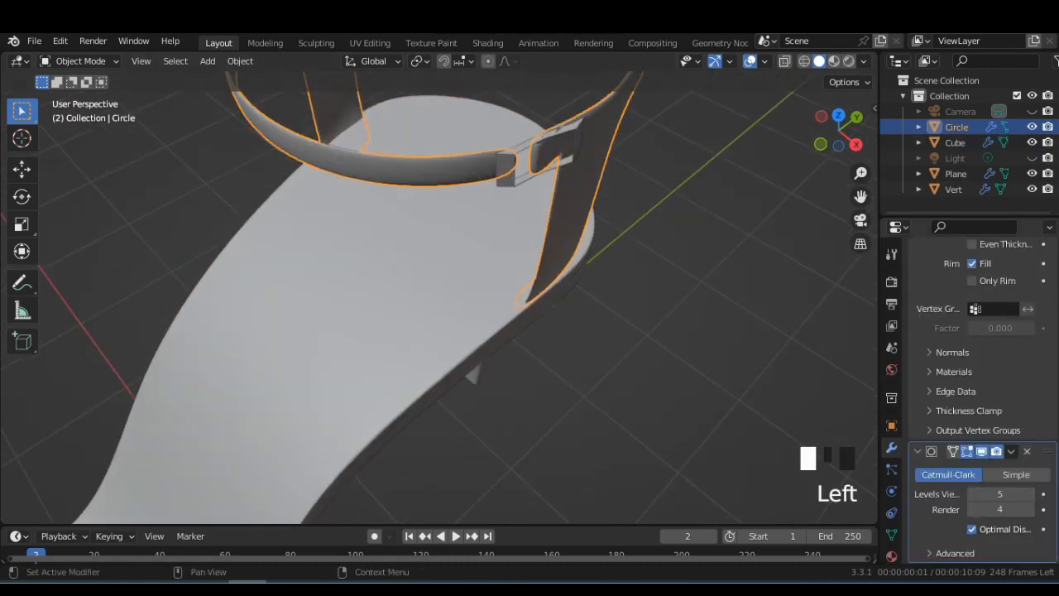
Select the buckle on the ankle strap and apply its Solidify modifier.
click(507, 172)
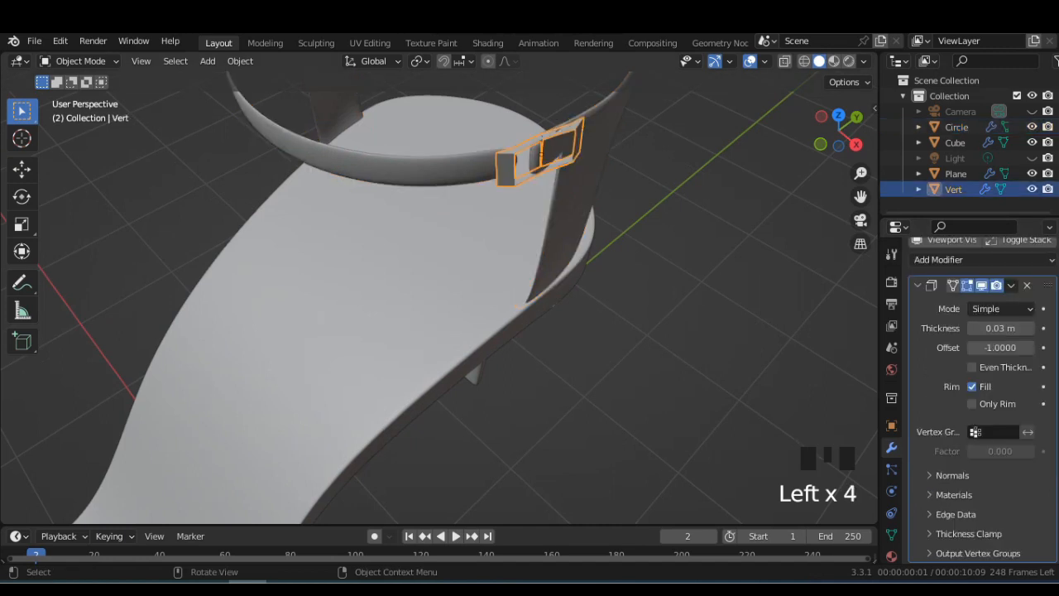
scroll(980, 372, up, 5)
scroll(980, 372, down, 12)
click(1011, 285)
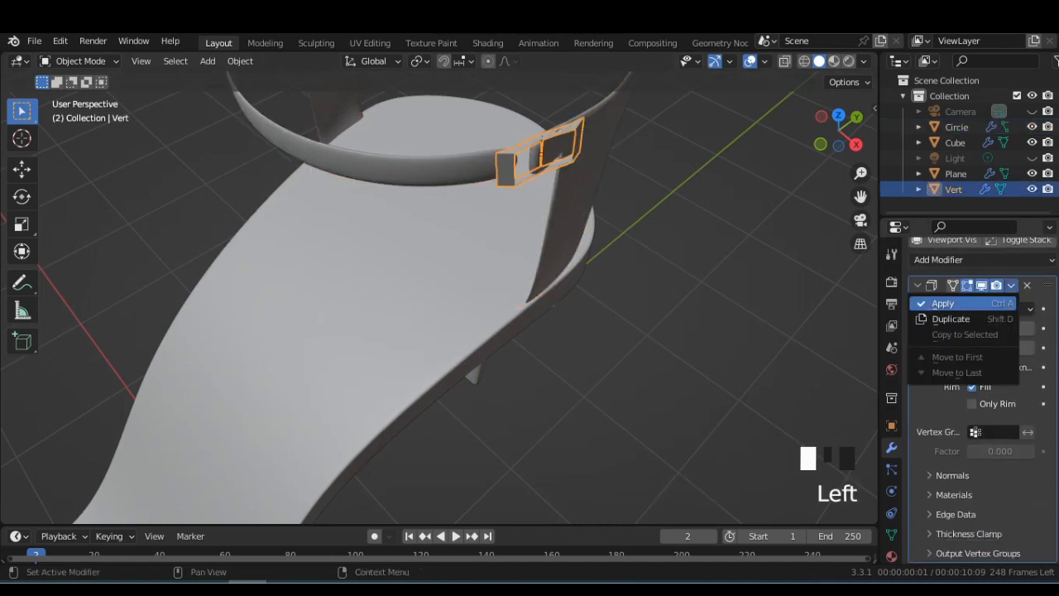
click(939, 302)
Apply all remaining modifiers on the ankle strap and on the sole.
click(414, 162)
click(1010, 337)
click(939, 359)
click(356, 273)
click(1005, 339)
click(933, 357)
Select the toe strap and apply its Subdivision and Solidify modifiers.
scroll(438, 298, down, 5)
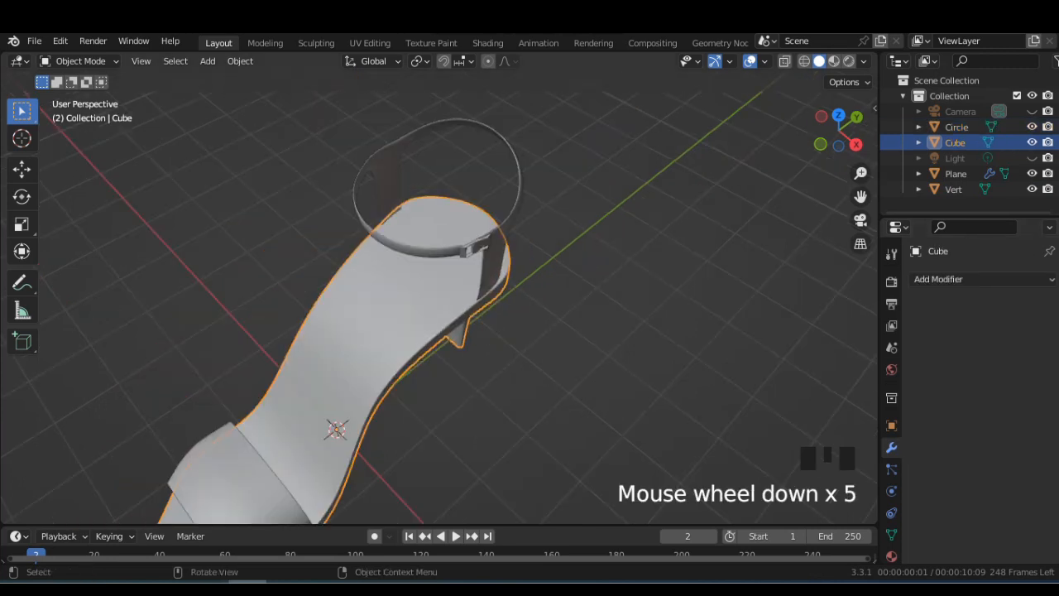
scroll(391, 307, up, 2)
click(314, 348)
click(1000, 339)
click(945, 357)
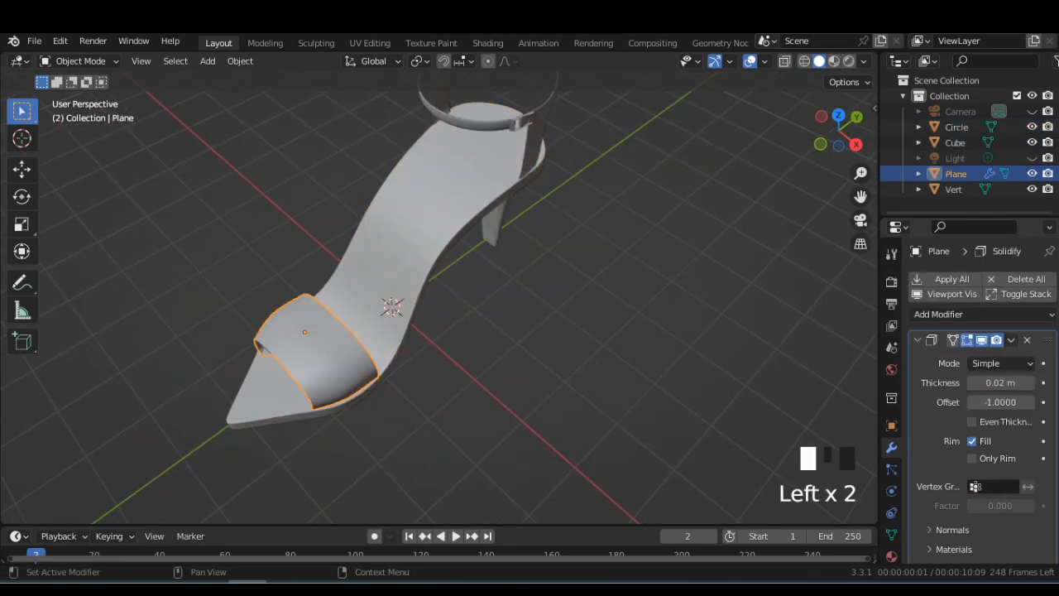
Add a Flower curve profile with 8 petals, Bezier output and Auto handles, viewed from the top.
click(207, 60)
mouse_move(230, 94)
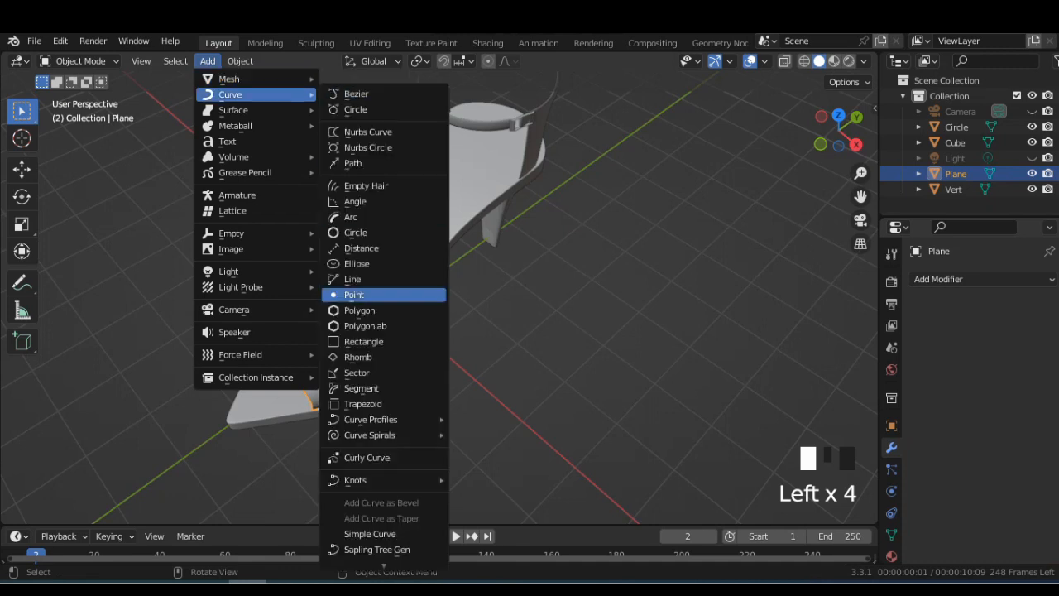
mouse_move(371, 420)
click(487, 298)
middle_drag(497, 249, 496, 373)
click(838, 125)
shift+middle_drag(496, 331, 465, 260)
click(93, 511)
click(226, 327)
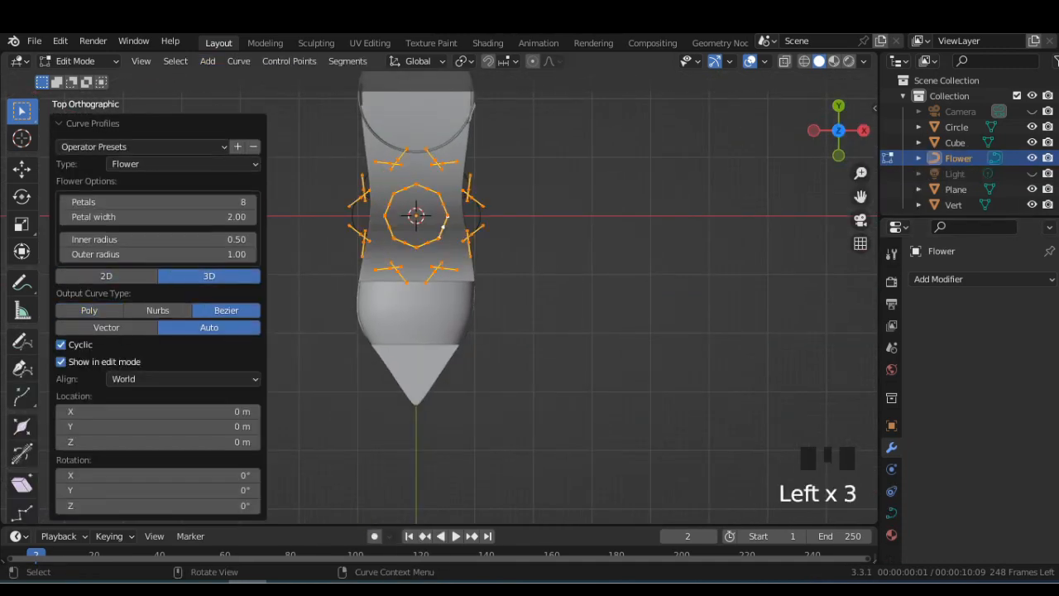
Move the flower curve along X clear of the shoe and scale it down to about 0.3.
key(g)
key(x)
click(732, 351)
key(s)
click(642, 260)
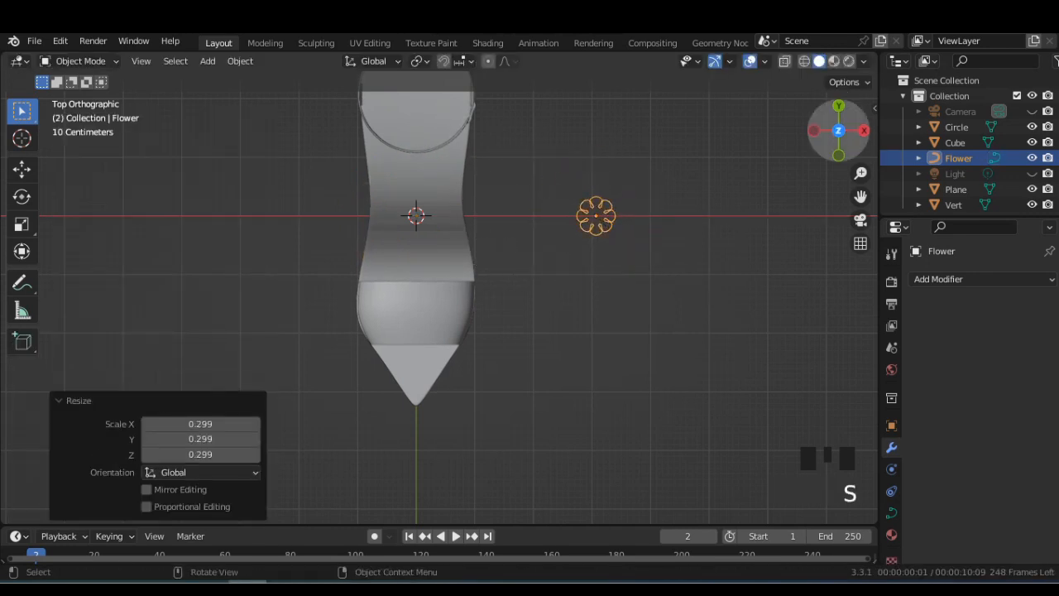
Position the flower just above the toe strap and centre it along X by about -3.06 m.
click(863, 130)
key(g)
click(426, 324)
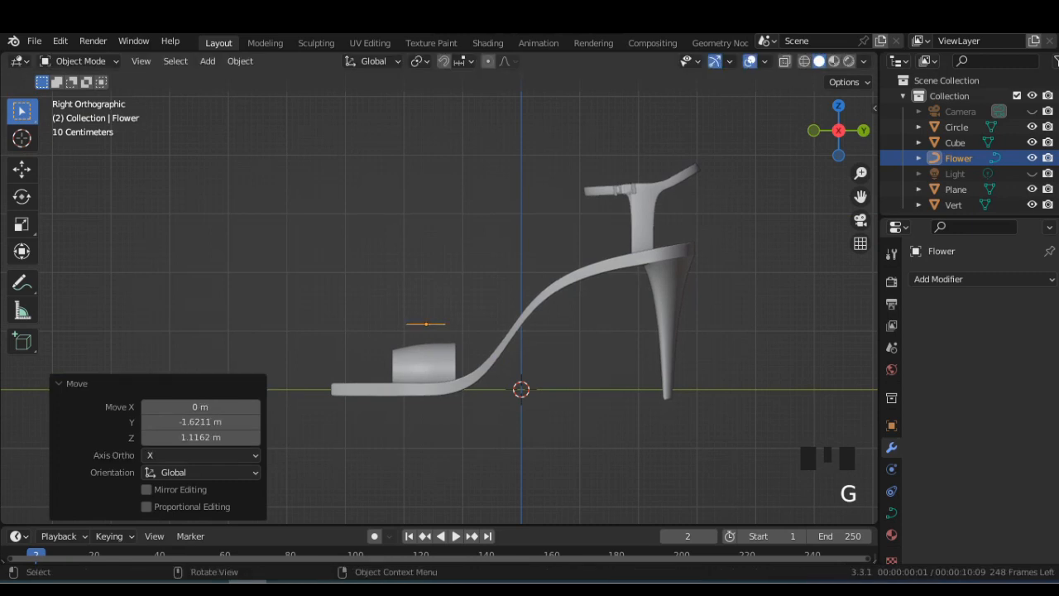
click(838, 106)
key(g)
key(x)
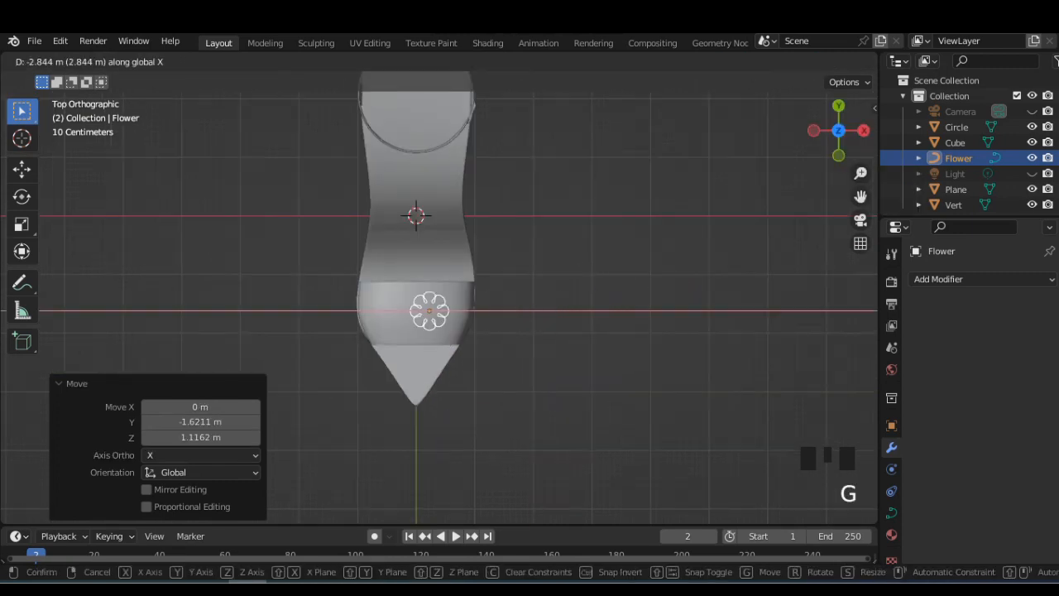
click(440, 364)
scroll(440, 364, up, 5)
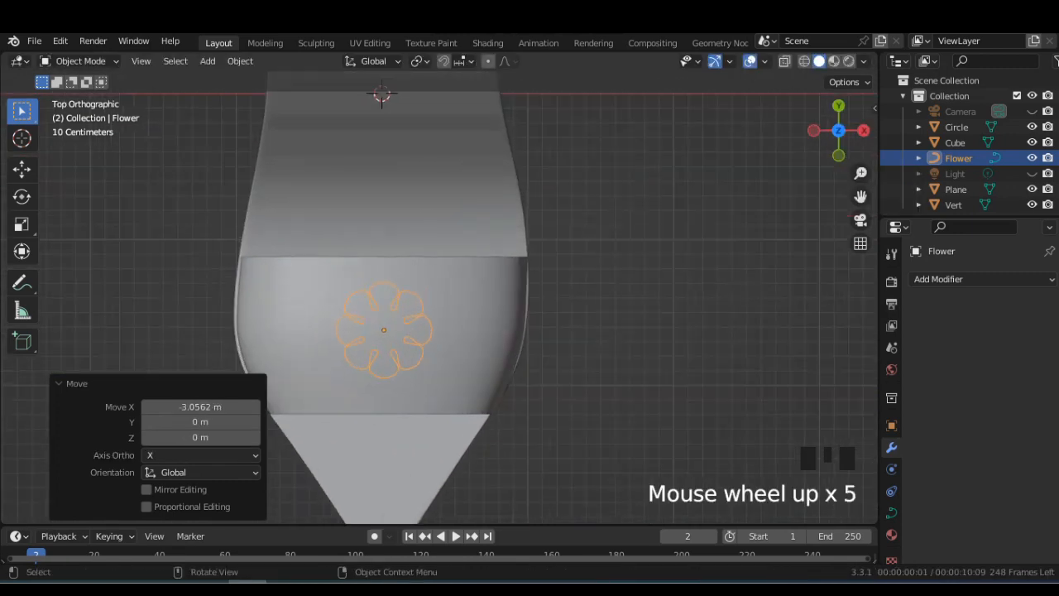
Convert the flower curve to a mesh.
right_click(368, 340)
mouse_move(365, 264)
click(484, 280)
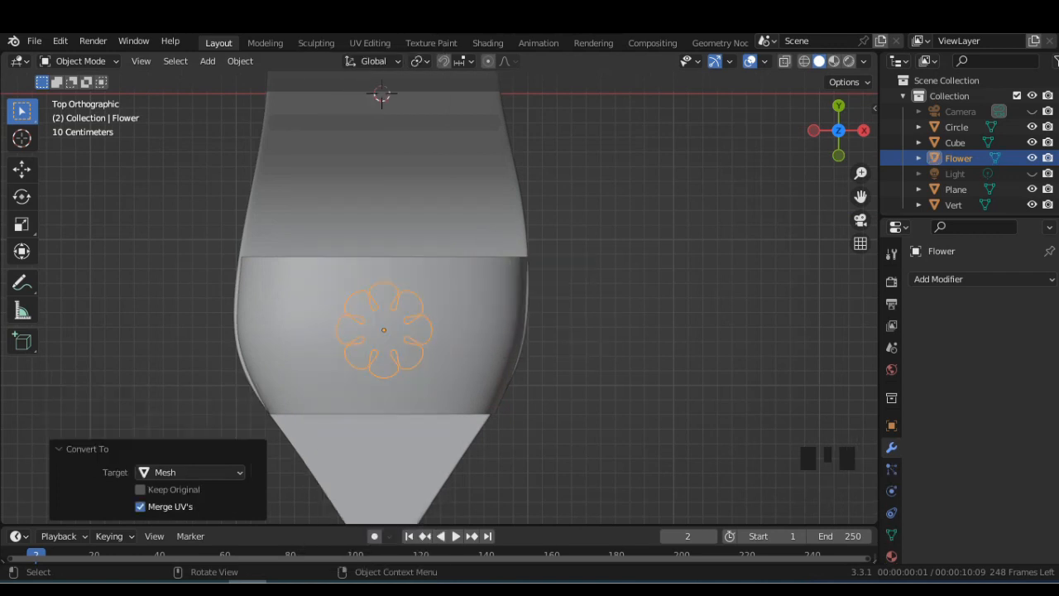
Knife Project the flower outline from the top view onto the toe strap's whole mesh in Edit Mode.
click(480, 302)
key(Tab)
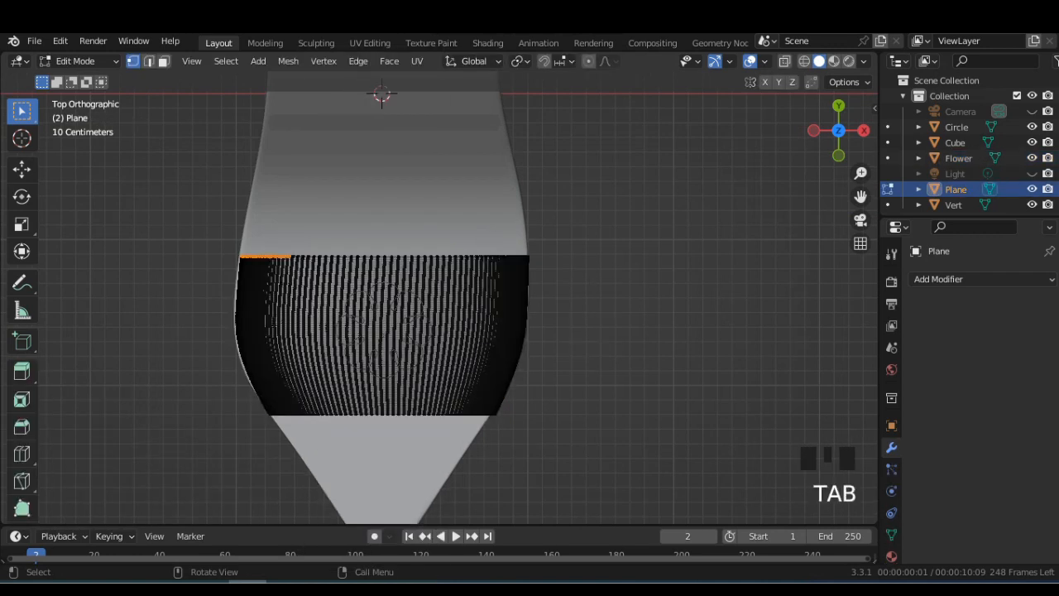
key(a)
ctrl+click(958, 158)
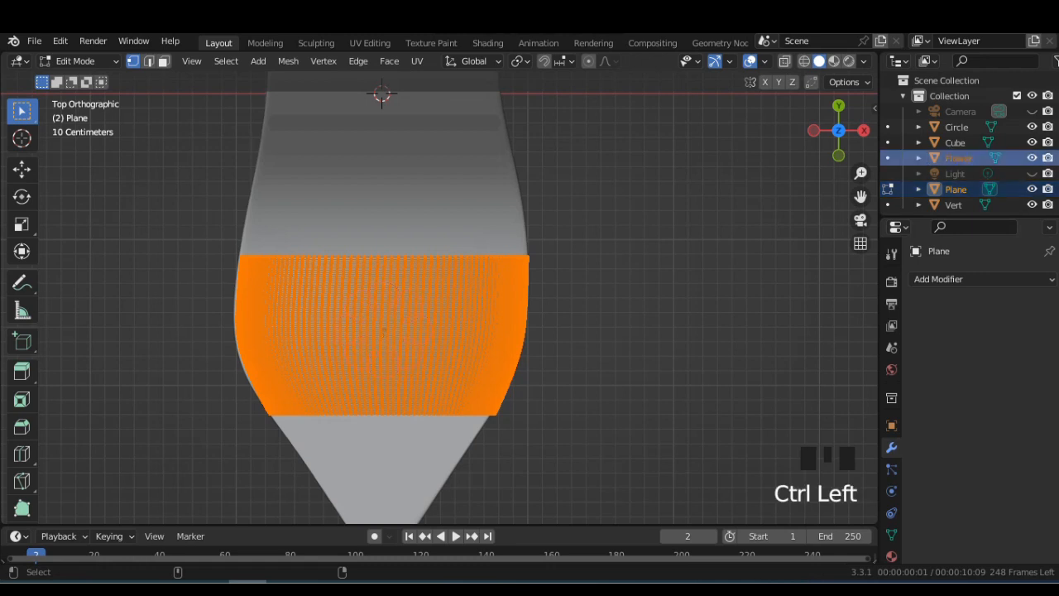
click(288, 62)
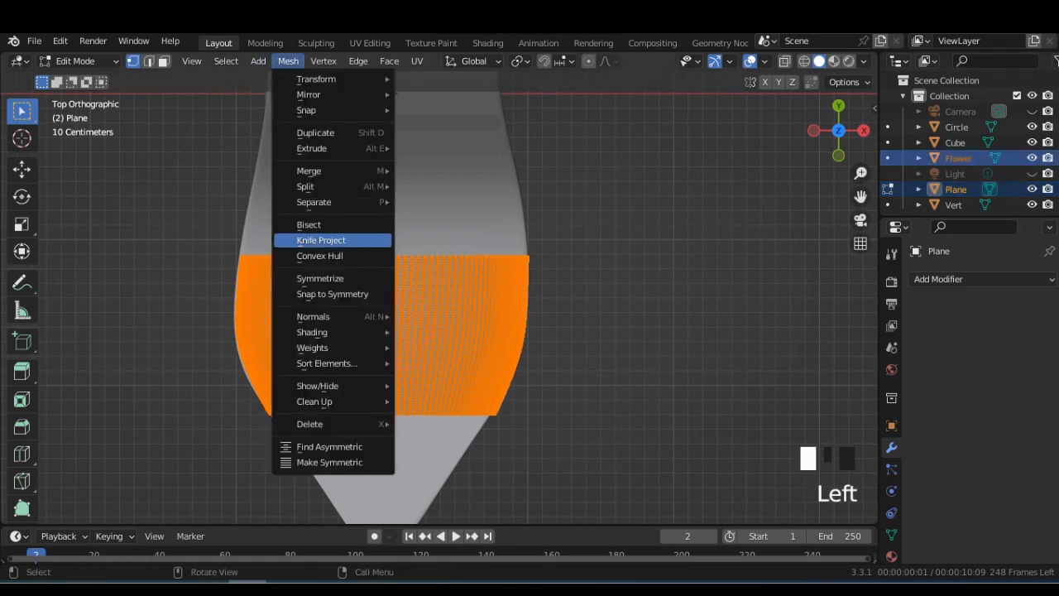
click(323, 241)
Leave Edit Mode and delete the flower object floating above the toe strap.
middle_drag(322, 240, 380, 273)
scroll(438, 298, up, 3)
key(Tab)
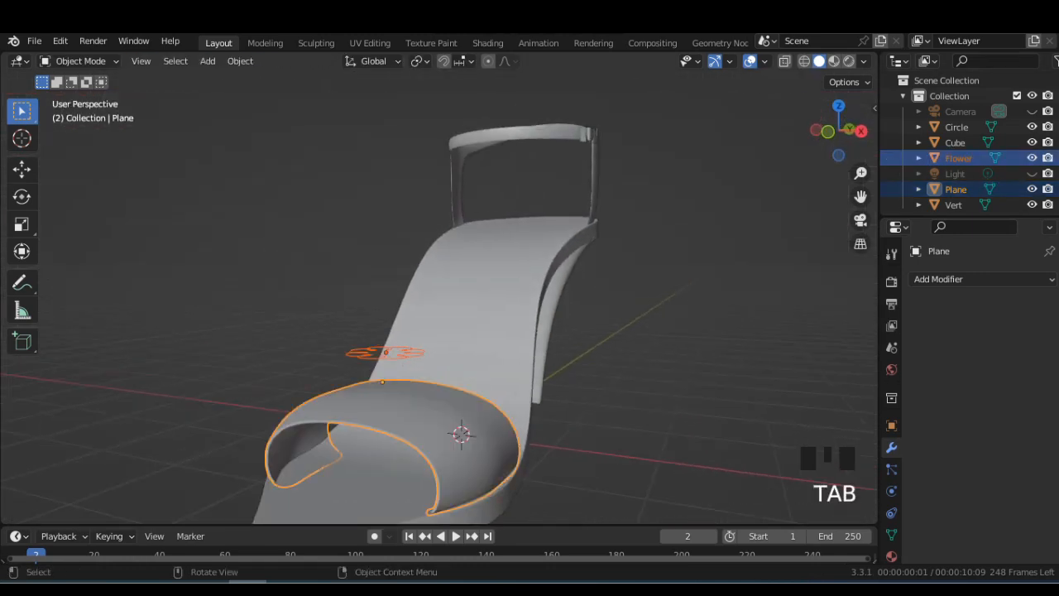
click(388, 354)
key(Delete)
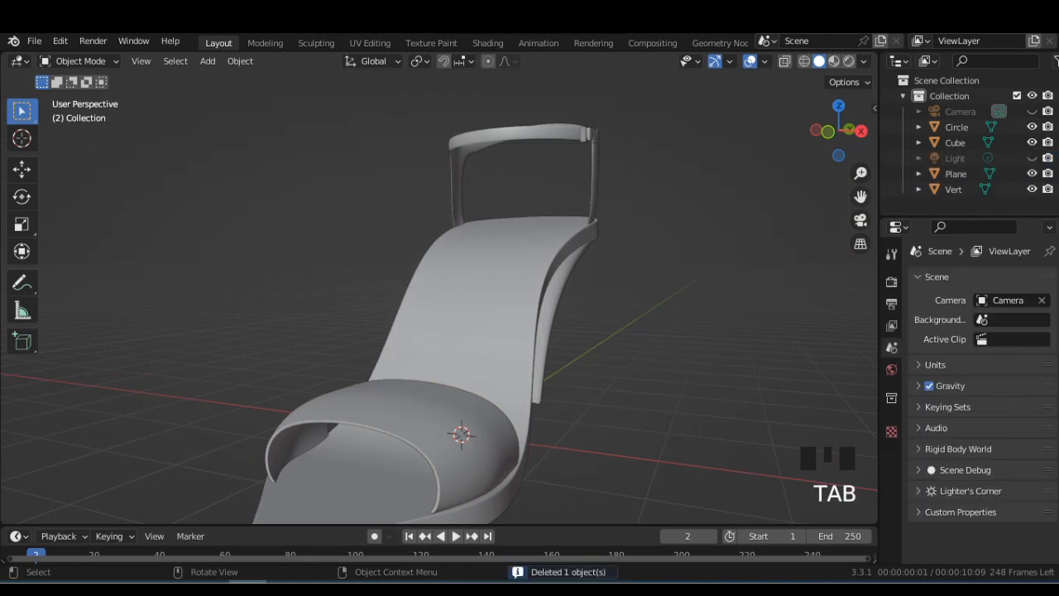
Extrude the projected flower faces slightly outward from the toe strap as a raised ornament.
click(397, 430)
key(Tab)
scroll(438, 298, down, 2)
scroll(438, 298, up, 3)
middle_drag(439, 298, 480, 306)
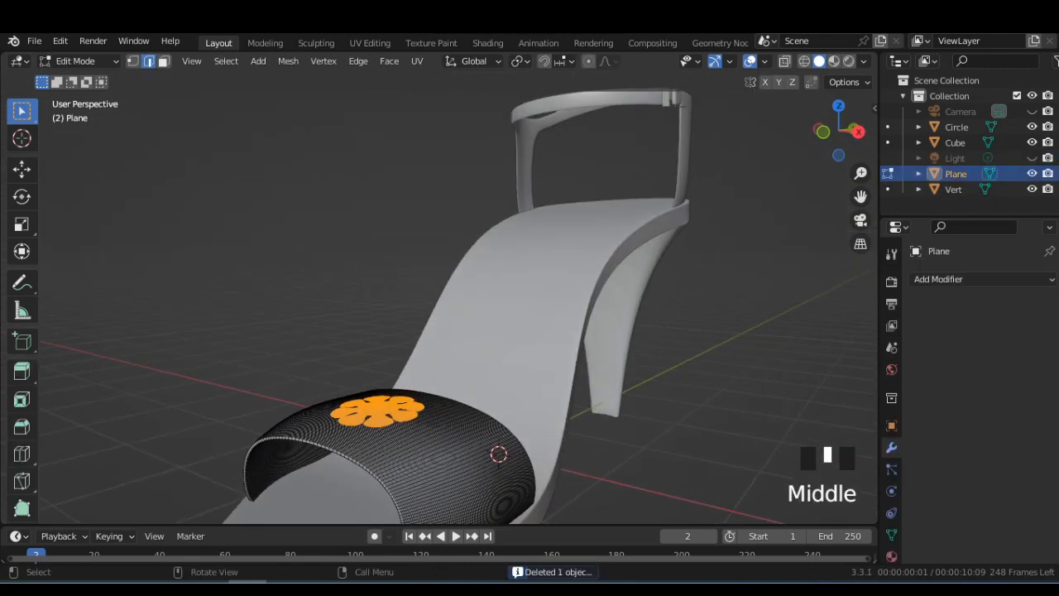
key(e)
click(498, 453)
key(Tab)
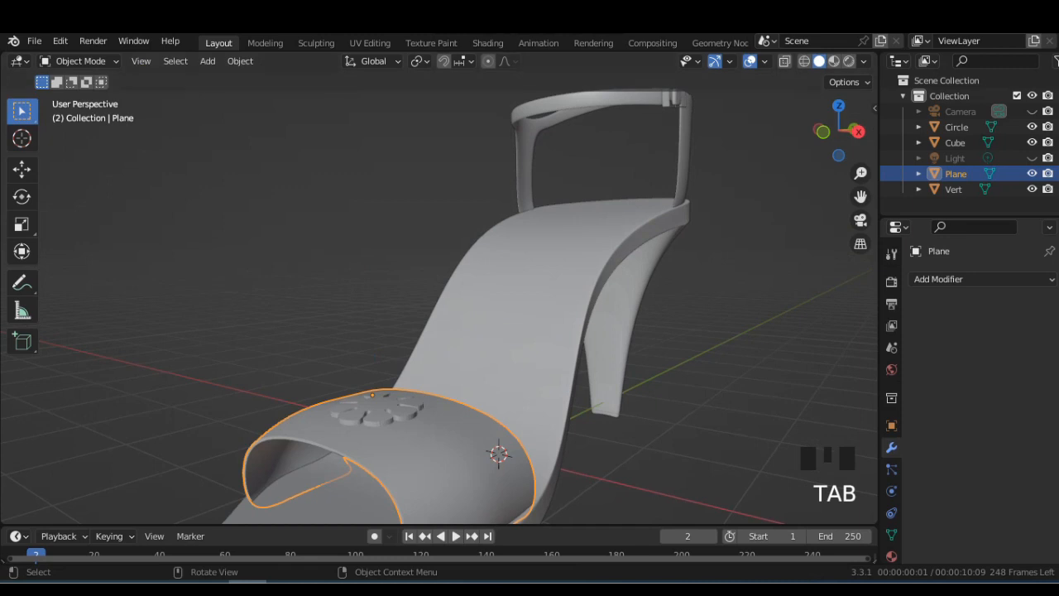
Turn on cavity shading in the viewport and check the whole shoe in perspective.
key(KP_7)
scroll(439, 298, down, 2)
click(863, 61)
click(775, 411)
click(919, 411)
click(902, 461)
click(662, 331)
middle_drag(645, 339, 521, 265)
middle_drag(496, 331, 559, 285)
scroll(529, 331, down, 2)
scroll(496, 331, up, 2)
Try to join the toe strap, sole and ankle strap into the buckle object.
click(439, 368)
shift+click(488, 282)
shift+click(618, 141)
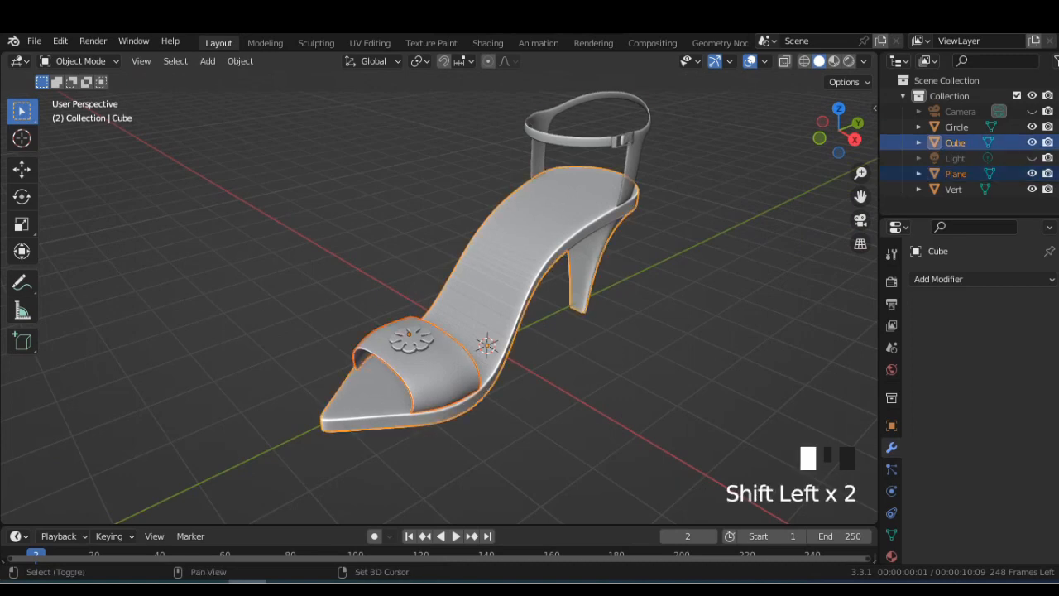
shift+click(617, 141)
shift+click(618, 141)
scroll(561, 245, up, 2)
shift+middle_drag(579, 207, 397, 343)
scroll(397, 331, up, 4)
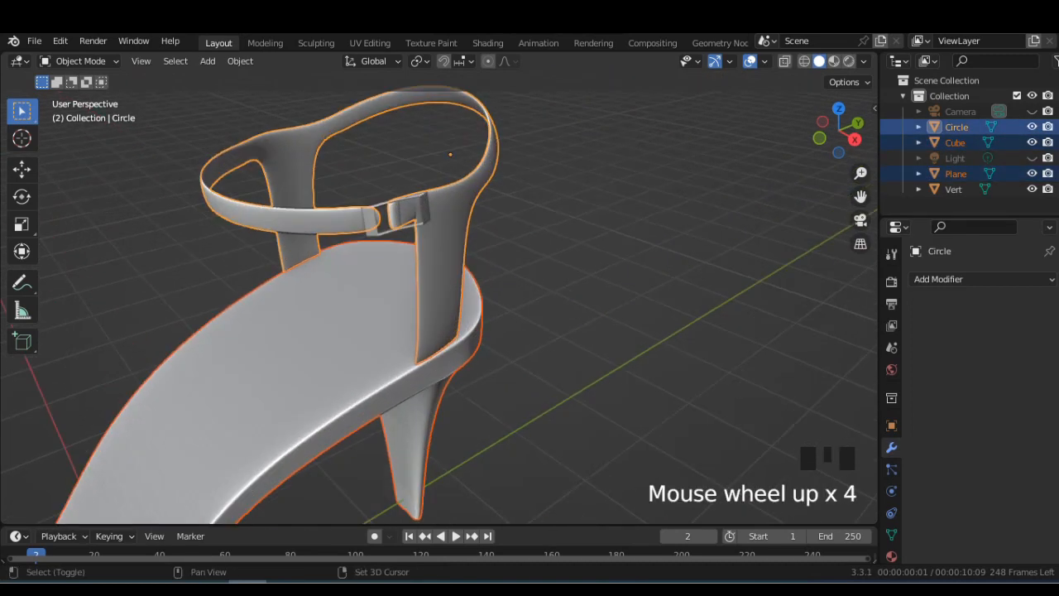
shift+click(400, 216)
key(ctrl+j)
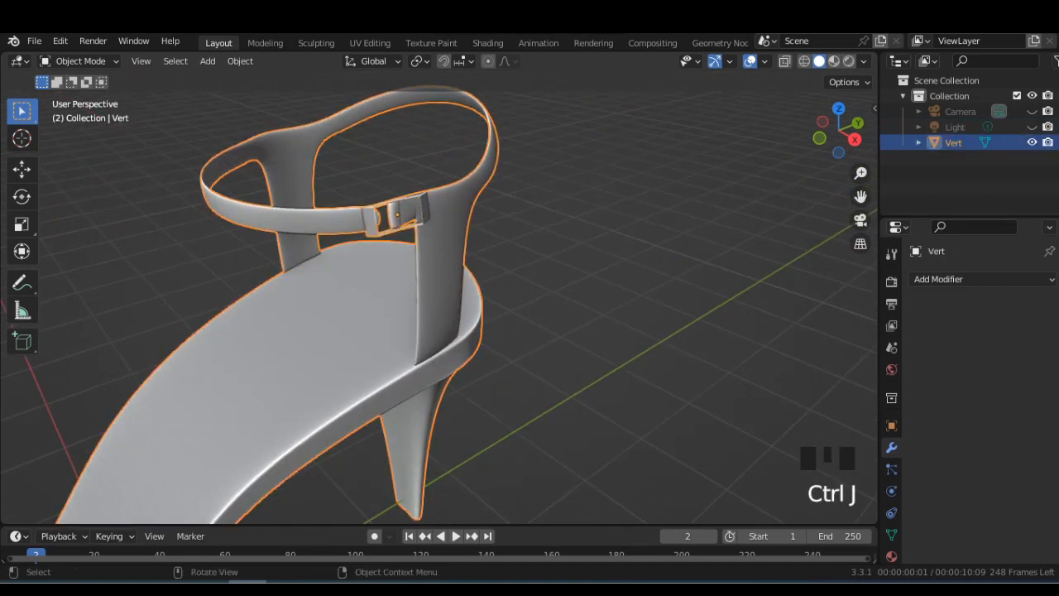
key(ctrl+z)
Join the buckle, ankle strap and sole with the toe strap into one object, keeping the toe strap active.
scroll(414, 248, down, 3)
double_click(415, 246)
shift+click(445, 263)
shift+click(399, 313)
scroll(399, 313, down, 3)
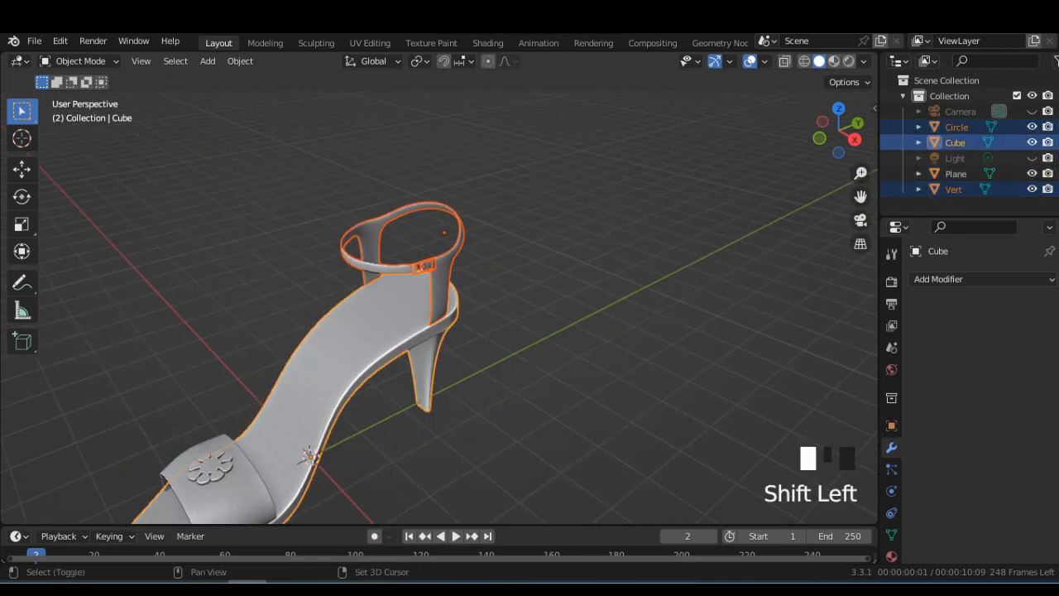
shift+click(223, 475)
key(ctrl+j)
scroll(439, 314, down, 3)
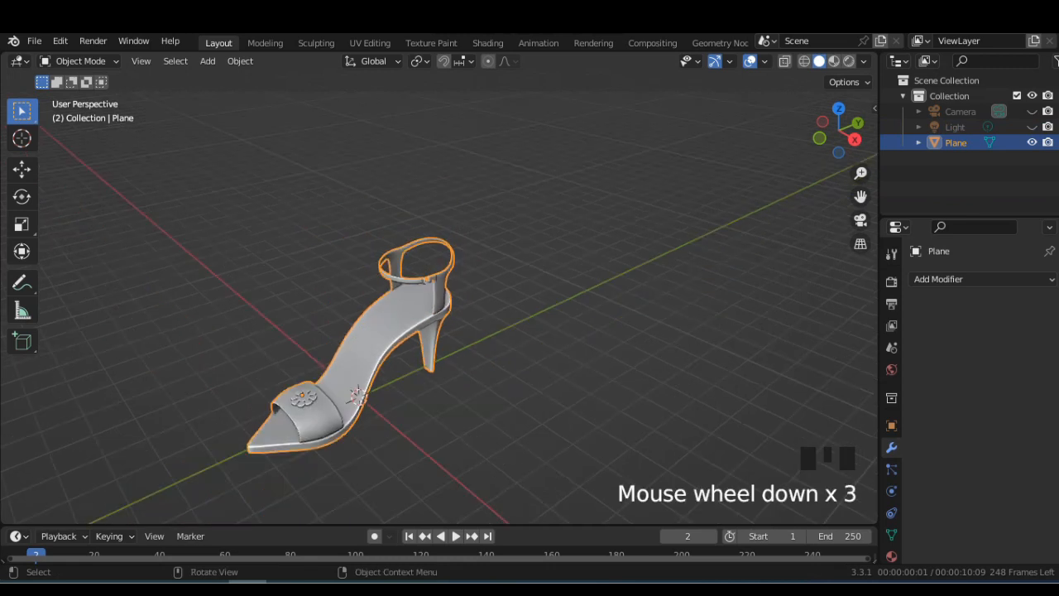
Add a Mirror modifier on the X axis to the joined shoe.
scroll(439, 315, up, 1)
scroll(438, 315, down, 3)
click(939, 279)
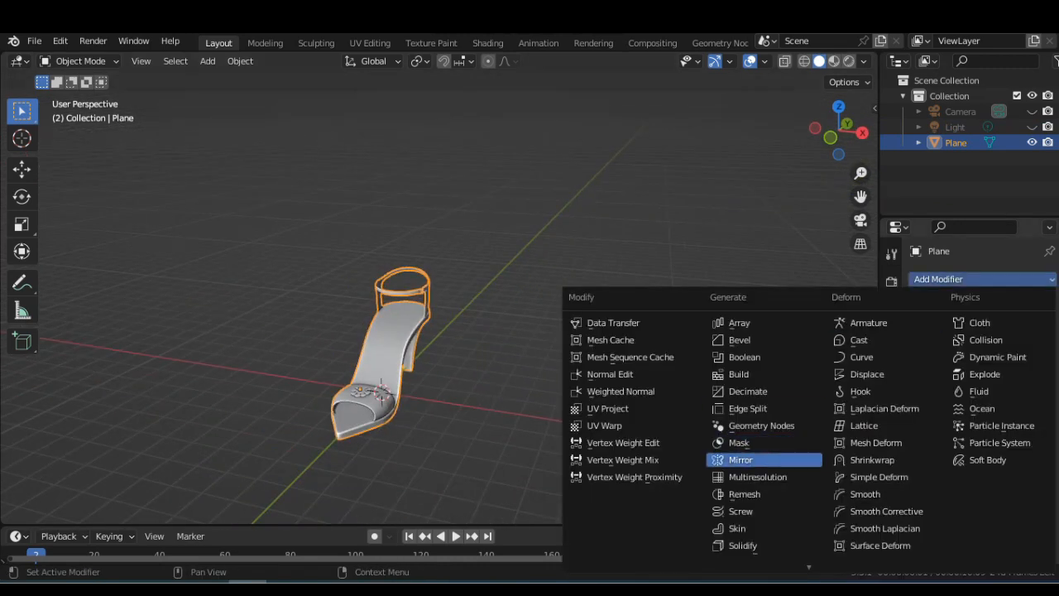
click(739, 455)
middle_drag(497, 331, 547, 335)
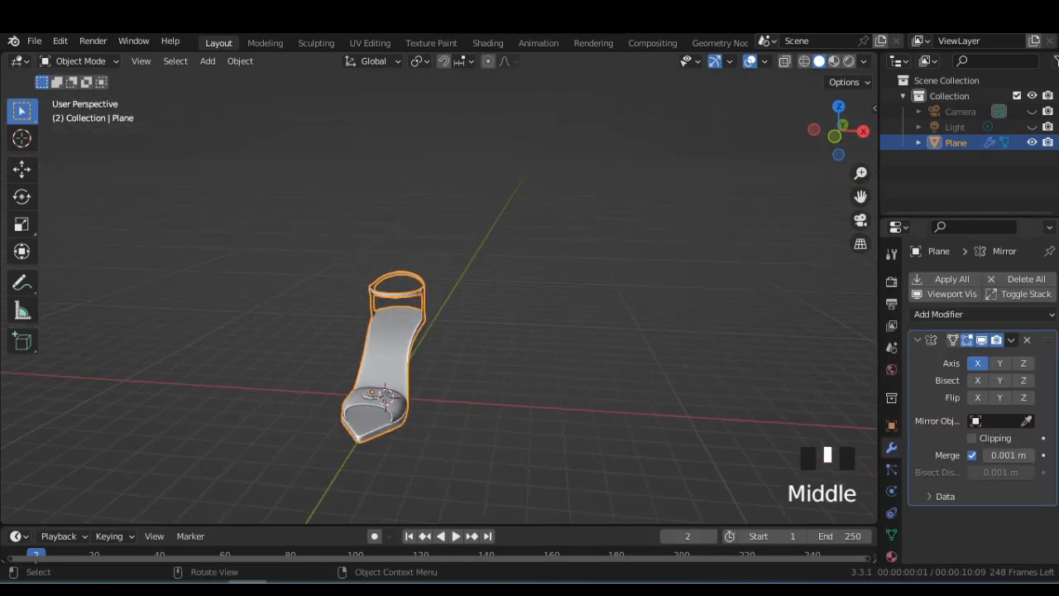
Move the entire shoe mesh about 1.29 m along X in Edit Mode to form a mirrored pair.
key(Tab)
text(a)
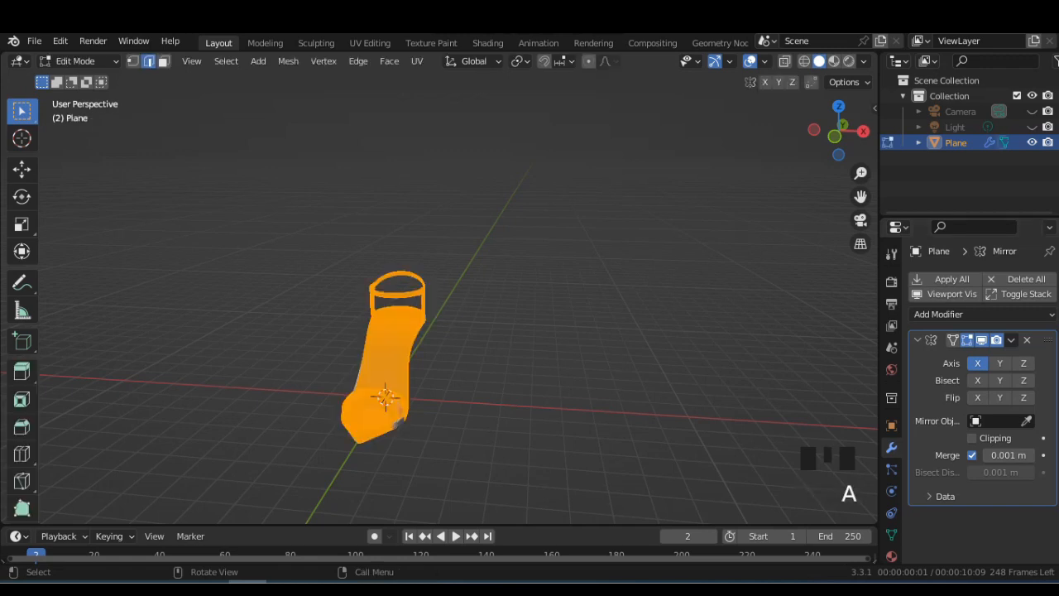
text(gx-1)
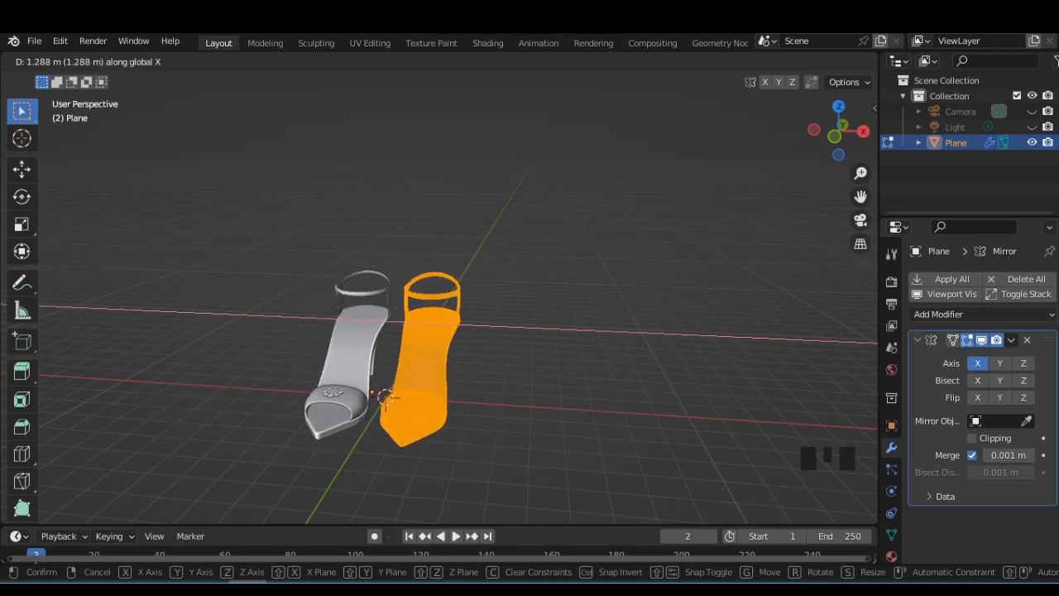
click(385, 398)
key(Tab)
Examine the mirrored pair of shoes from the front, above and side.
middle_drag(385, 398, 354, 429)
middle_drag(397, 314, 418, 323)
scroll(418, 323, down, 3)
middle_drag(418, 323, 449, 355)
scroll(451, 336, up, 1)
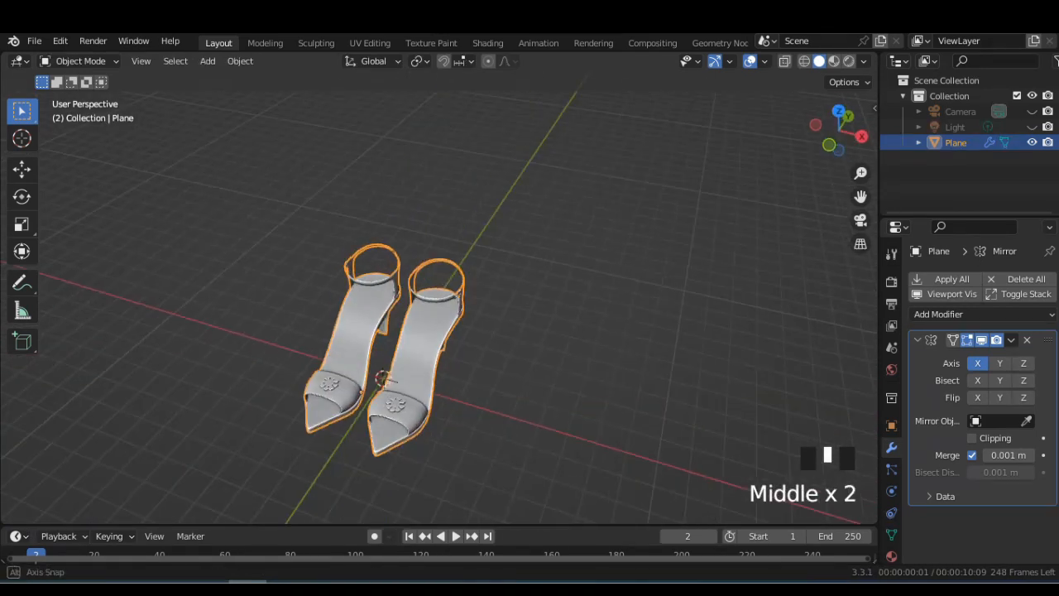
scroll(356, 329, up, 2)
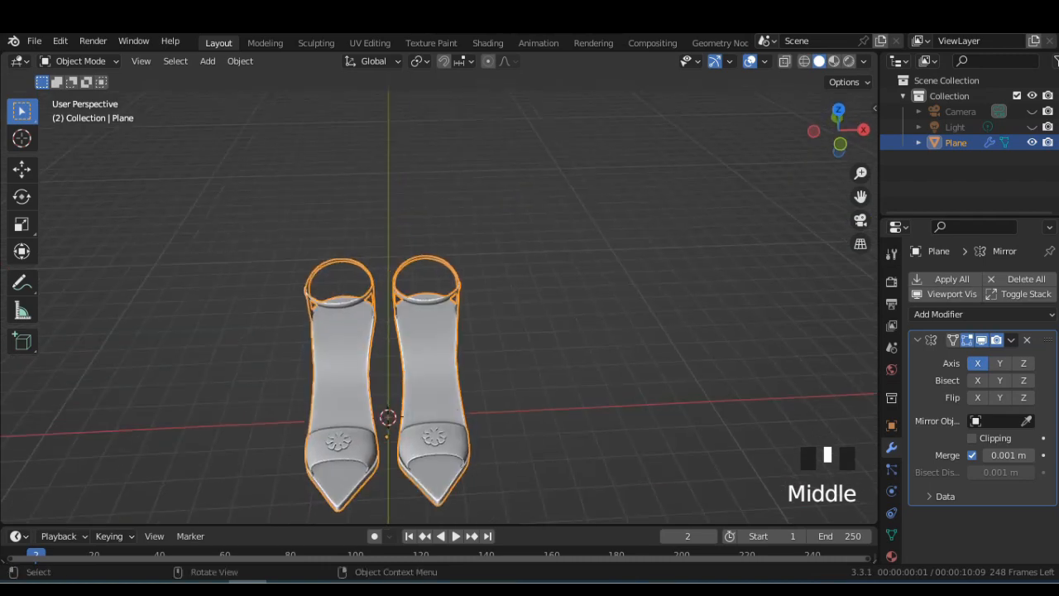
scroll(460, 364, up, 1)
scroll(369, 324, up, 2)
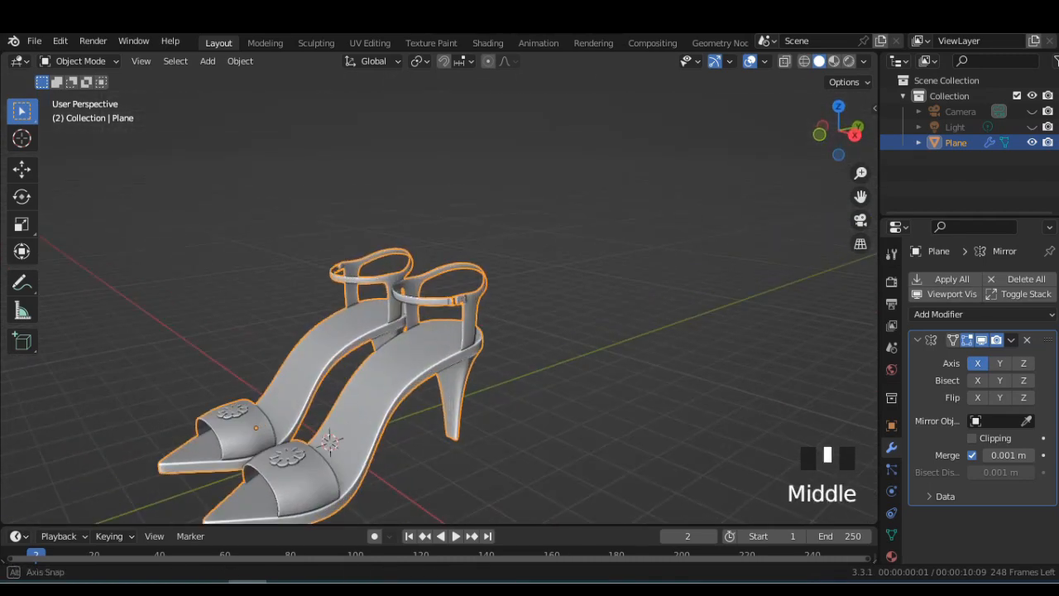